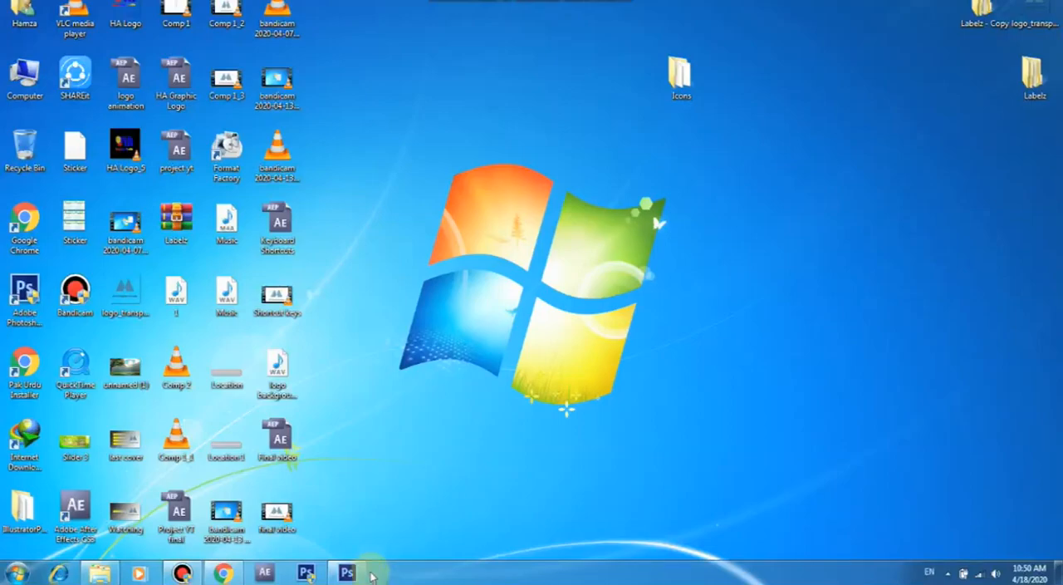
Switch to Photoshop and create a CMYK document named front, 3.5 × 2 inches at 300 pixels/inch with a white background
{"action": "left_click", "coordinate": [351, 573]}
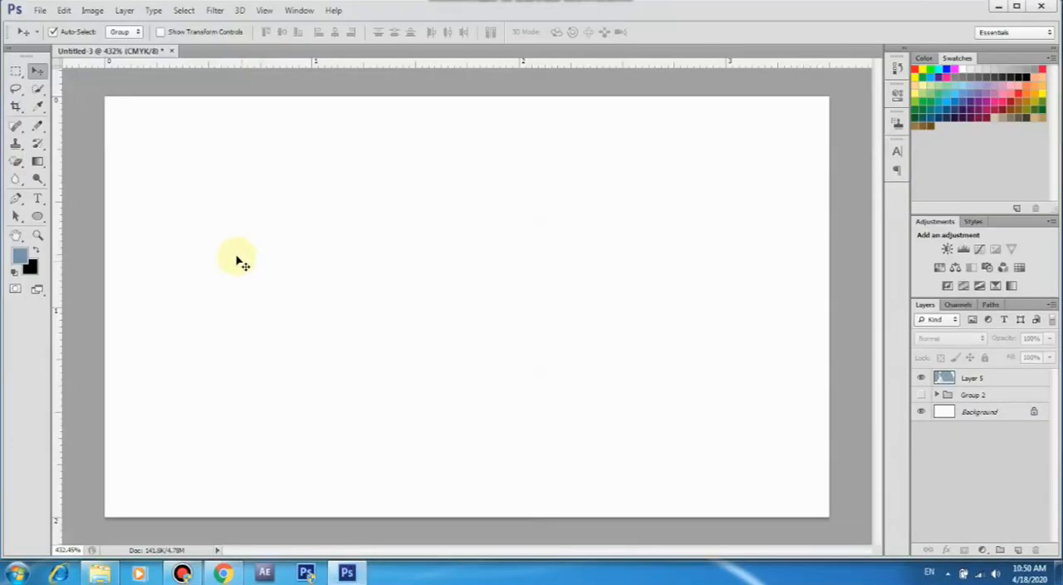
{"action": "left_click", "coordinate": [40, 12]}
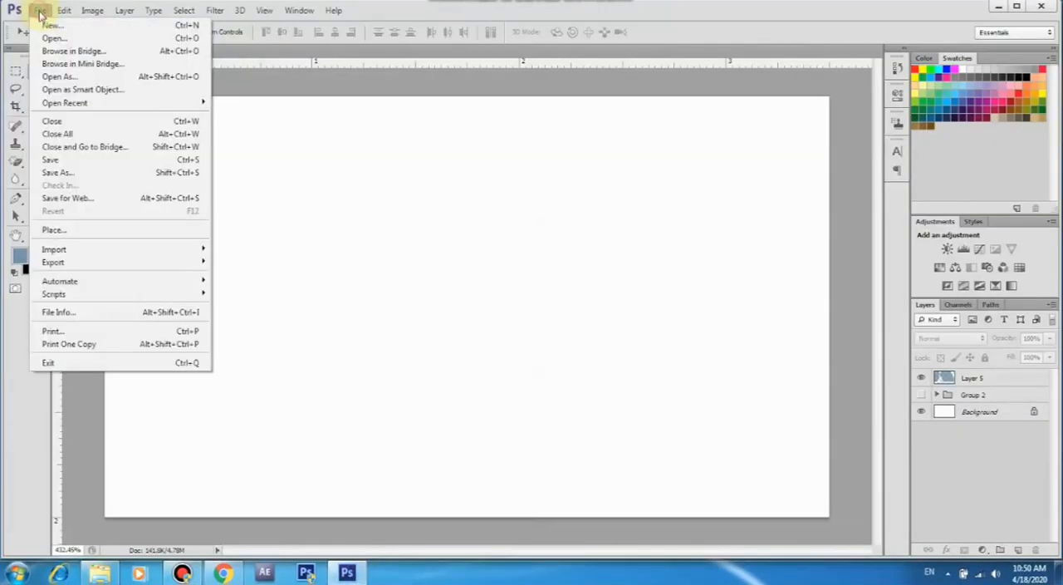
{"action": "left_click", "coordinate": [39, 26]}
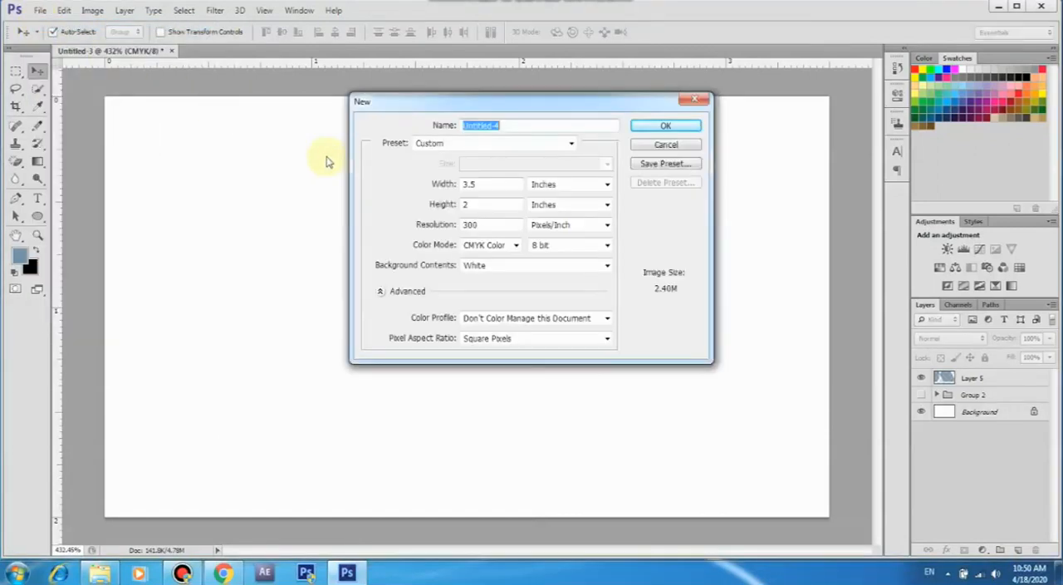
{"action": "key", "text": "BackSpace"}
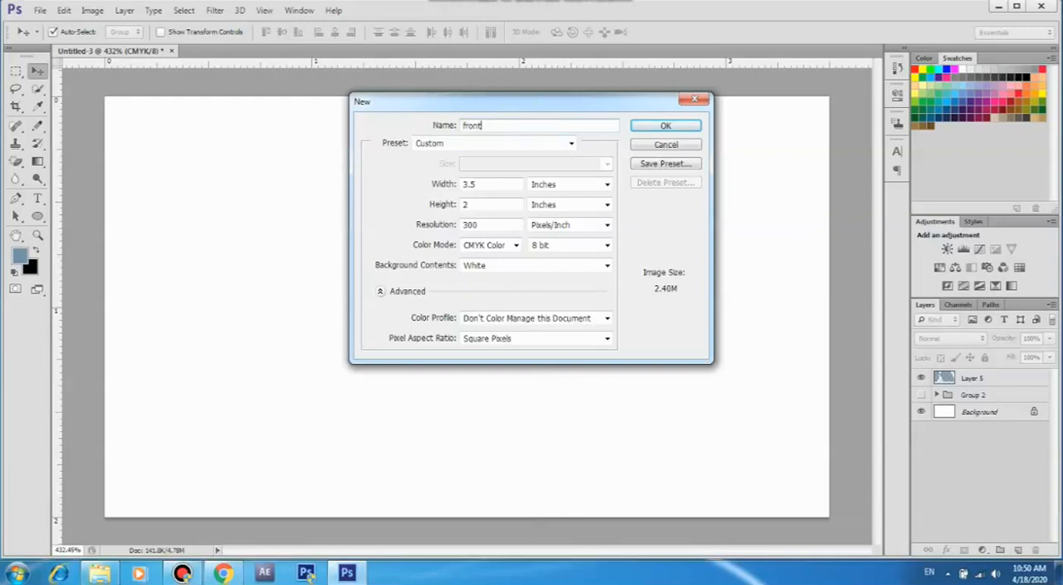
{"action": "key", "text": "Return"}
Create a second CMYK document named back, 3.5 × 2 inches at 300 pixels/inch with a white background
{"action": "left_click", "coordinate": [39, 10]}
{"action": "left_click", "coordinate": [71, 28]}
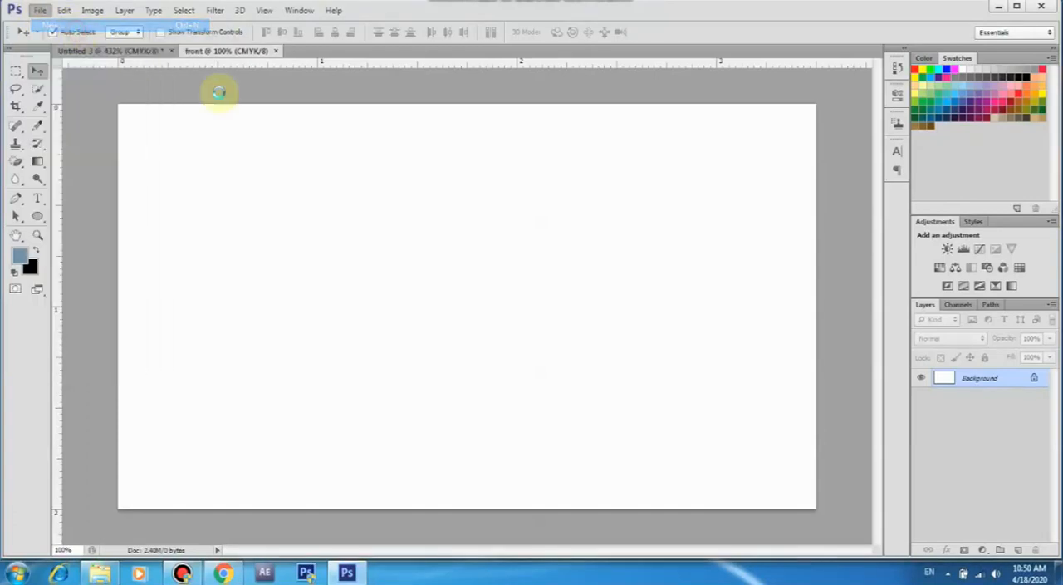
{"action": "type", "text": "ba"}
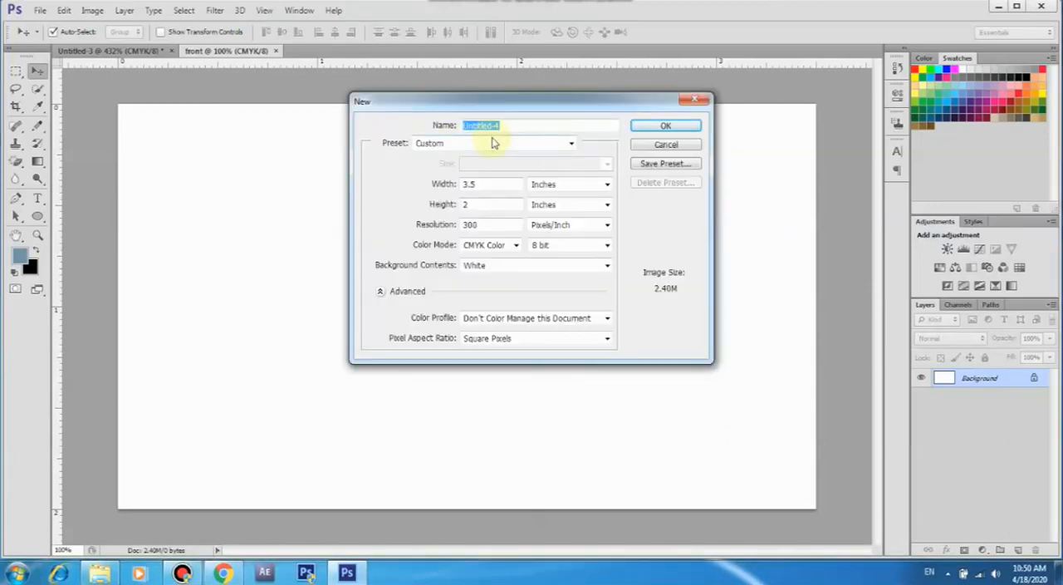
{"action": "type", "text": "back"}
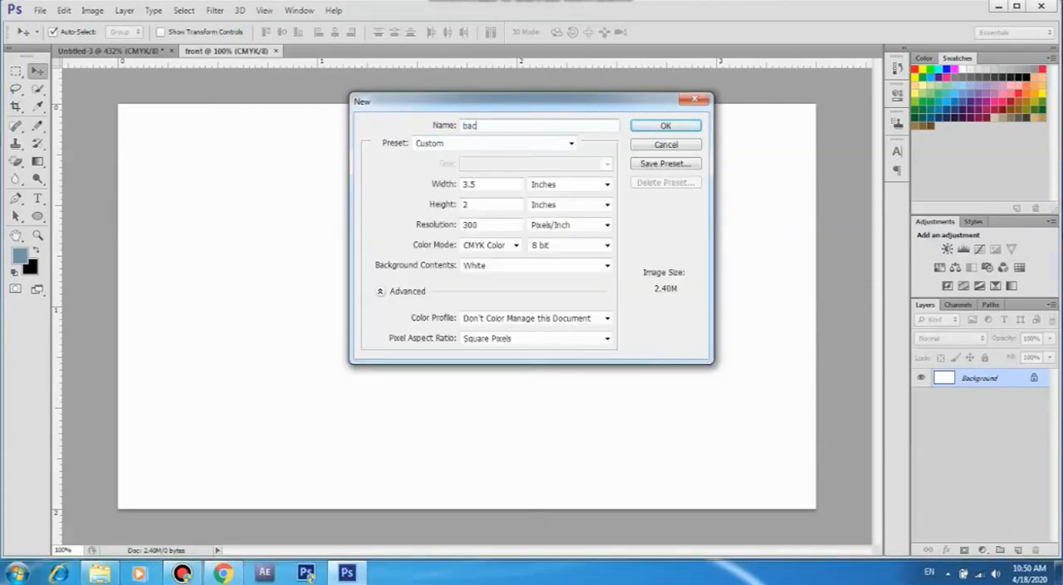
{"action": "left_click", "coordinate": [660, 126]}
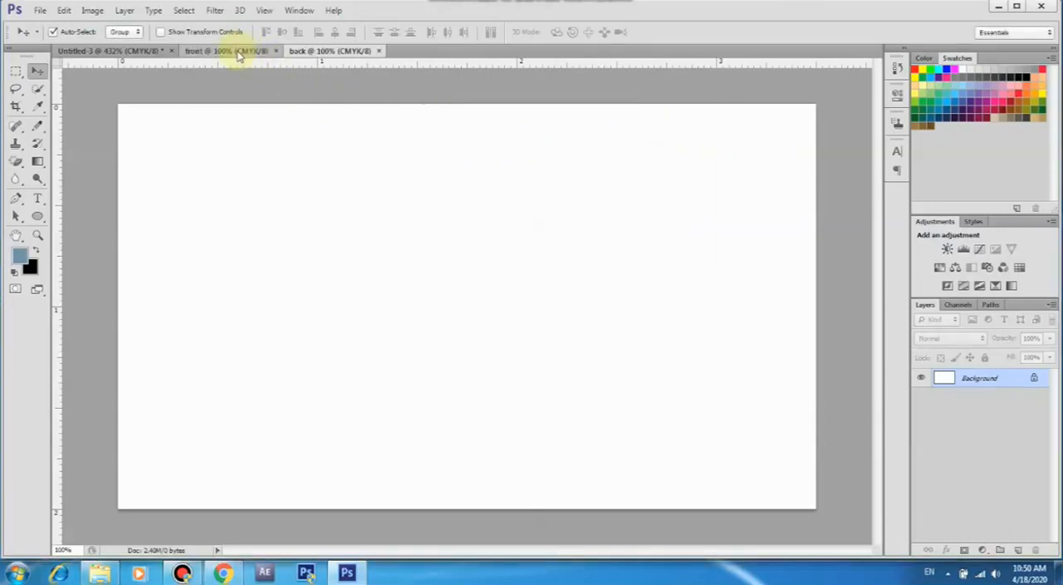
In the front document, draw a closed Pen triangle from the top edge to both right-hand corners and convert it to a shape
{"action": "left_click", "coordinate": [239, 53]}
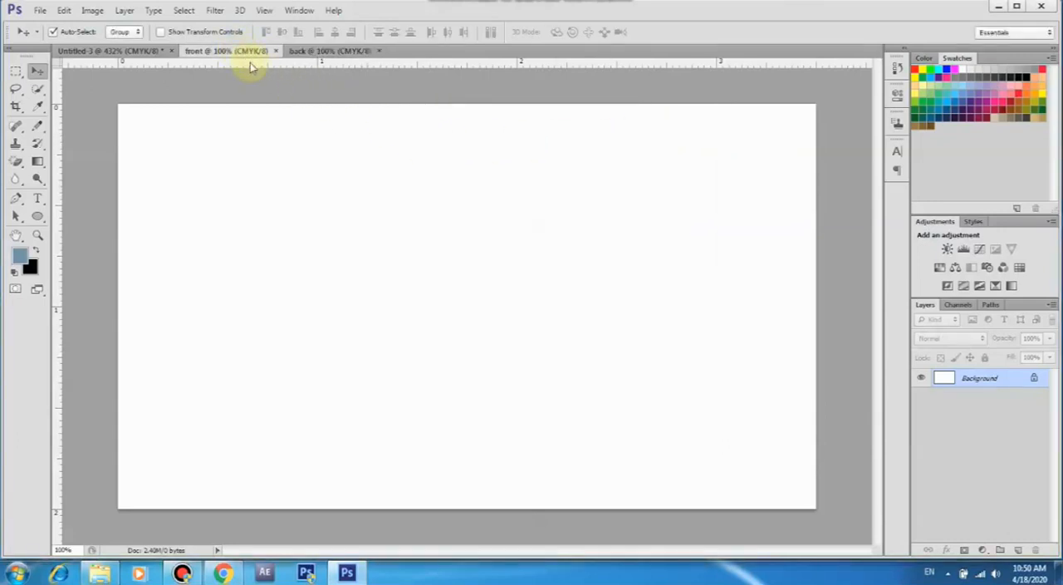
{"action": "left_click", "coordinate": [15, 200]}
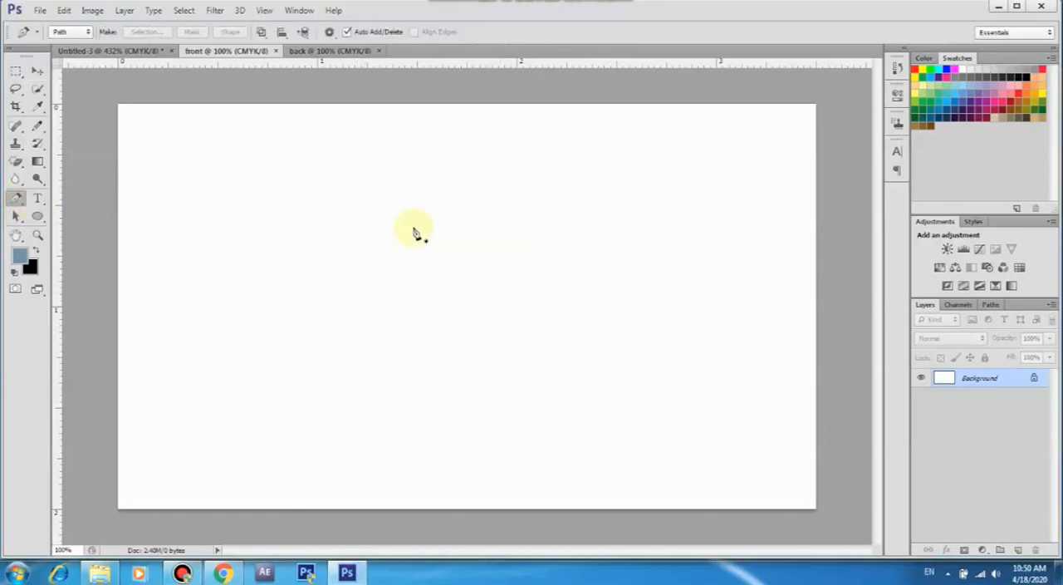
{"action": "left_click", "coordinate": [541, 104]}
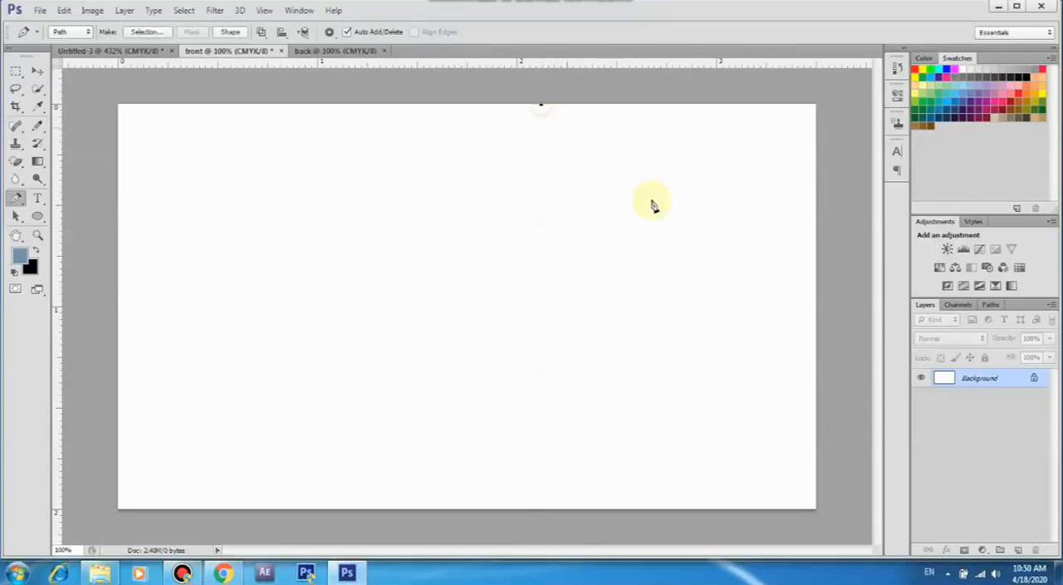
{"action": "left_click", "coordinate": [816, 509]}
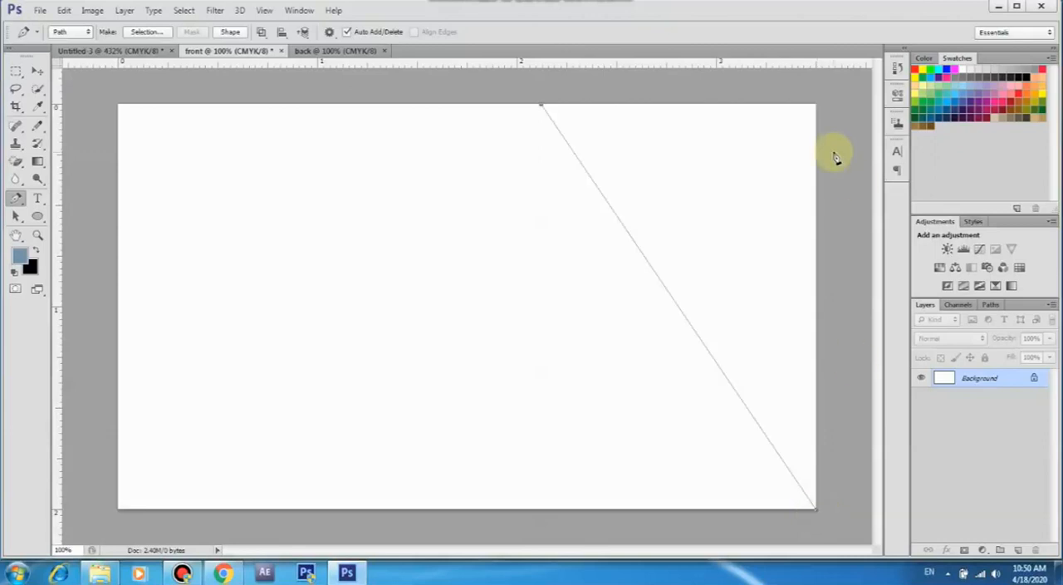
{"action": "left_click", "coordinate": [817, 104]}
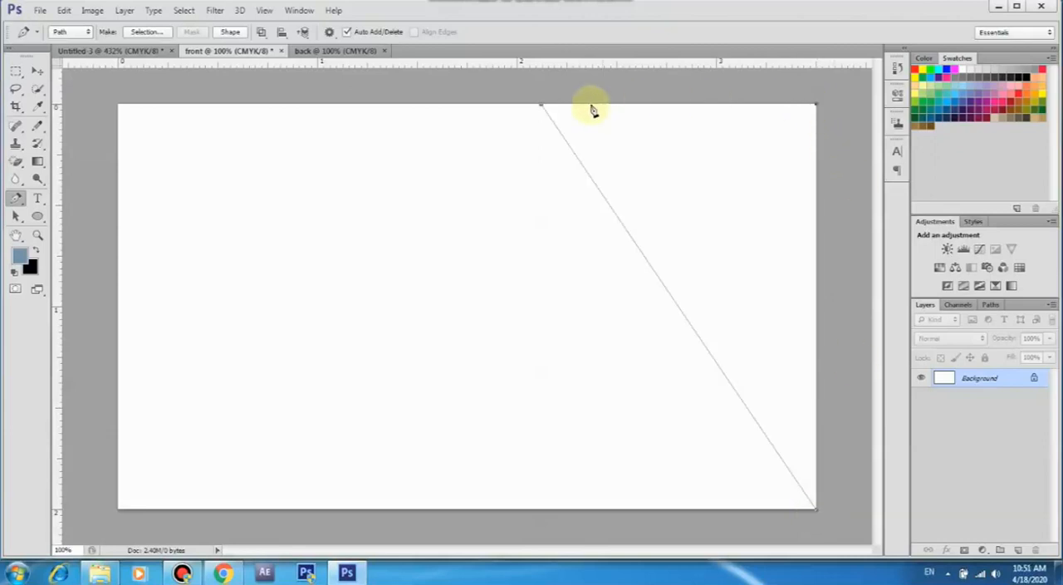
{"action": "left_click", "coordinate": [541, 106]}
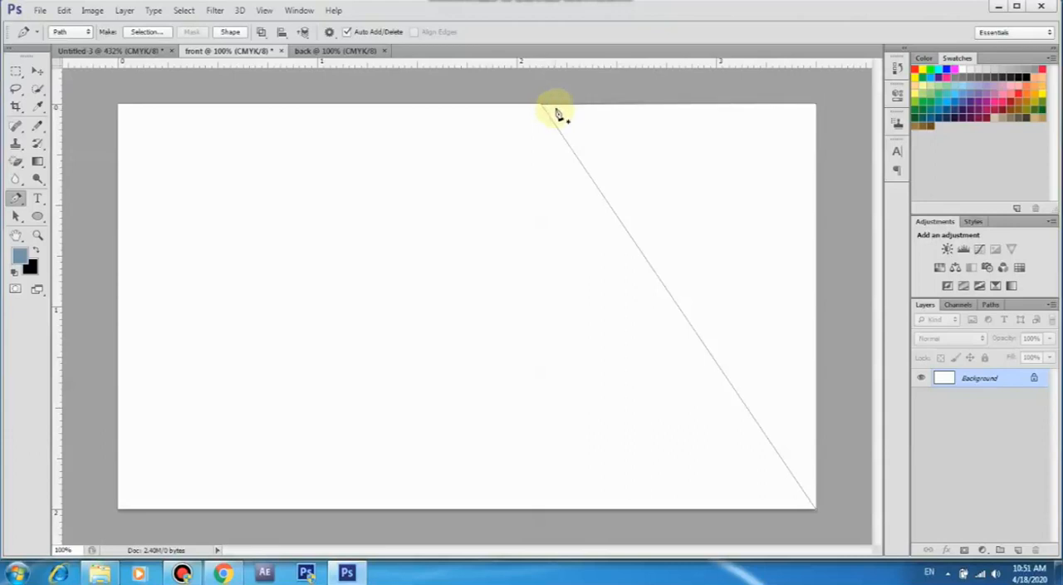
{"action": "left_click", "coordinate": [230, 32]}
Remove the triangle's stroke and fill it with the recently used steel blue
{"action": "left_click", "coordinate": [38, 215]}
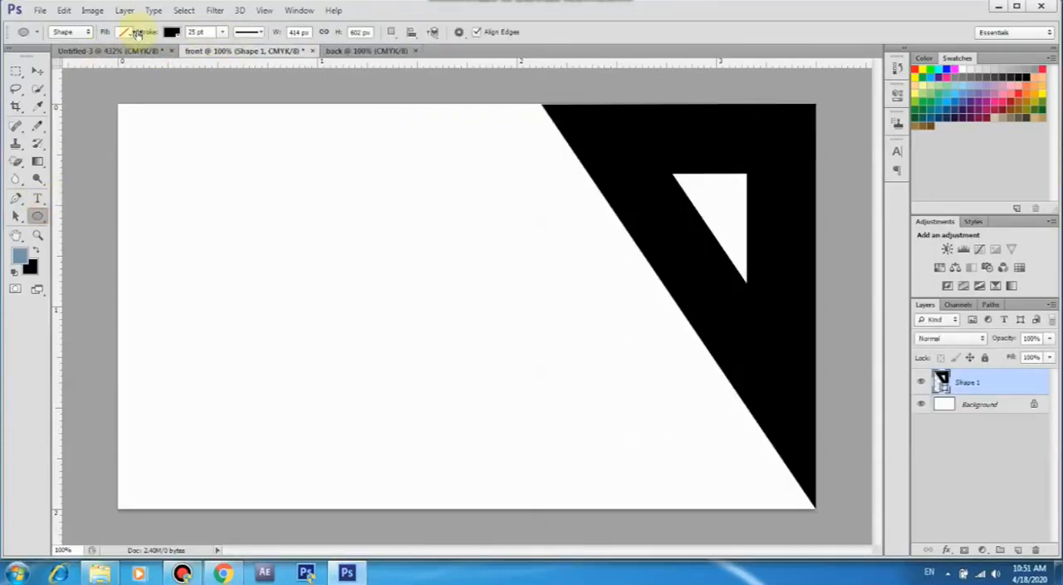
{"action": "left_click", "coordinate": [172, 33]}
{"action": "left_click", "coordinate": [117, 59]}
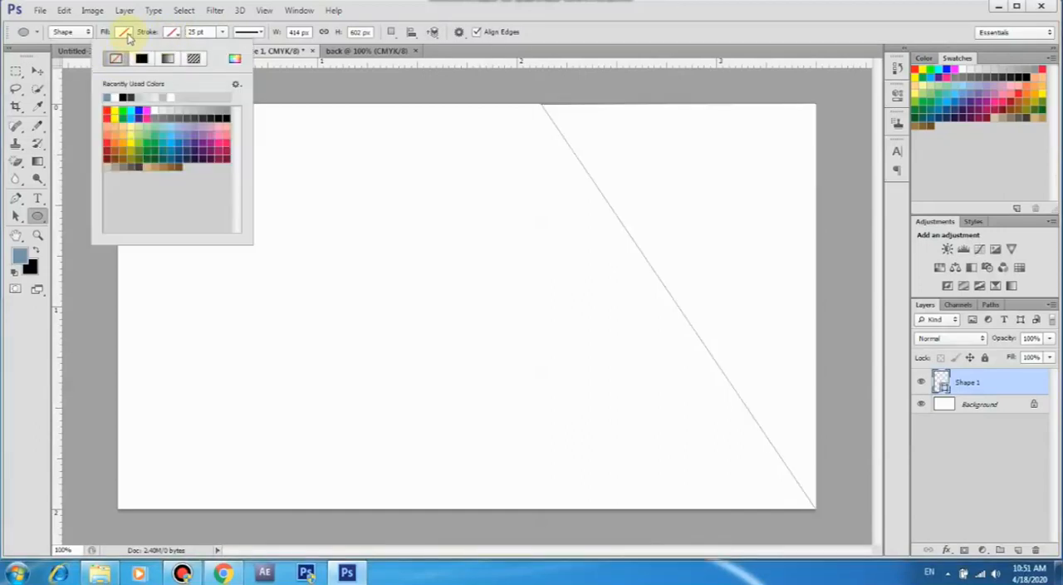
{"action": "left_click", "coordinate": [126, 33]}
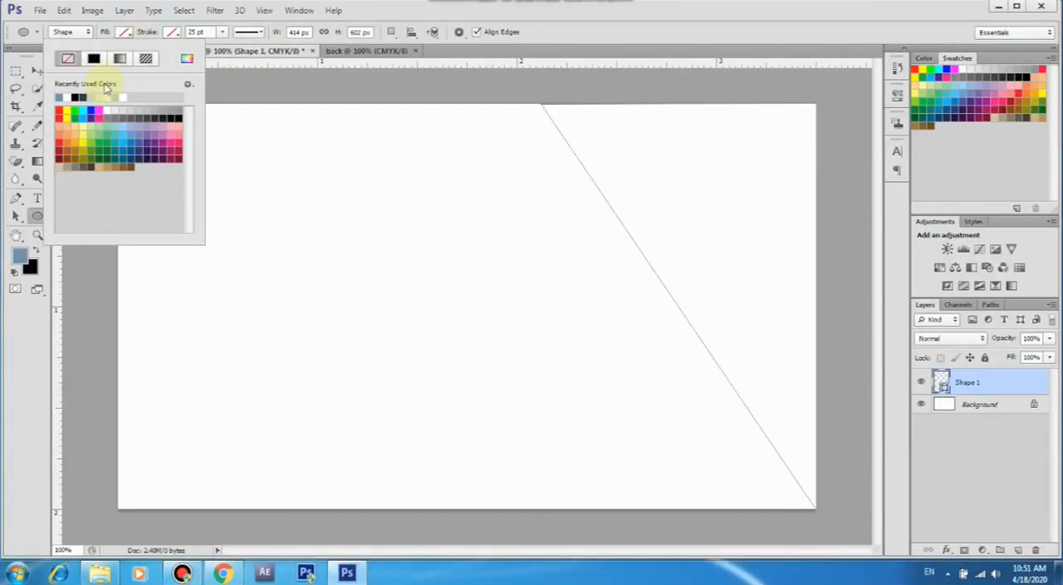
{"action": "left_click", "coordinate": [61, 97]}
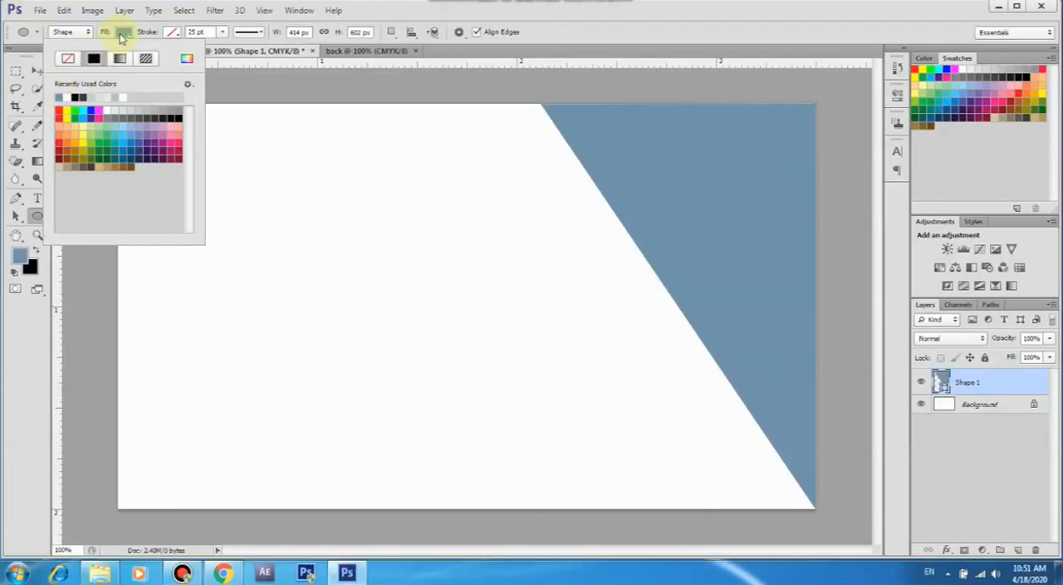
{"action": "left_click", "coordinate": [122, 35]}
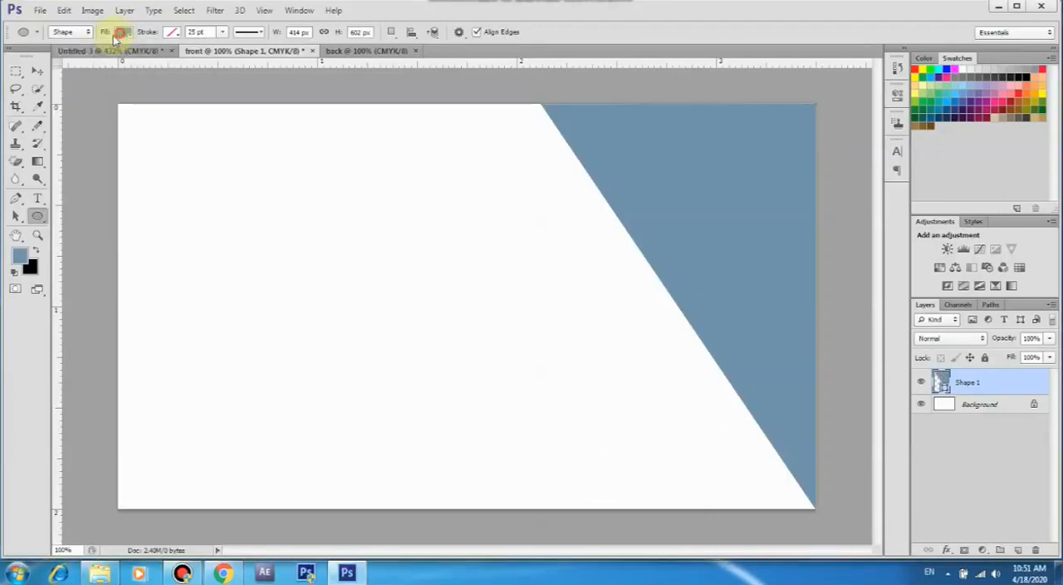
Duplicate the blue triangle layer and scale the copy down to about 380 × 552 px, keeping it anchored at the card's top-right corner
{"action": "left_click", "coordinate": [39, 75]}
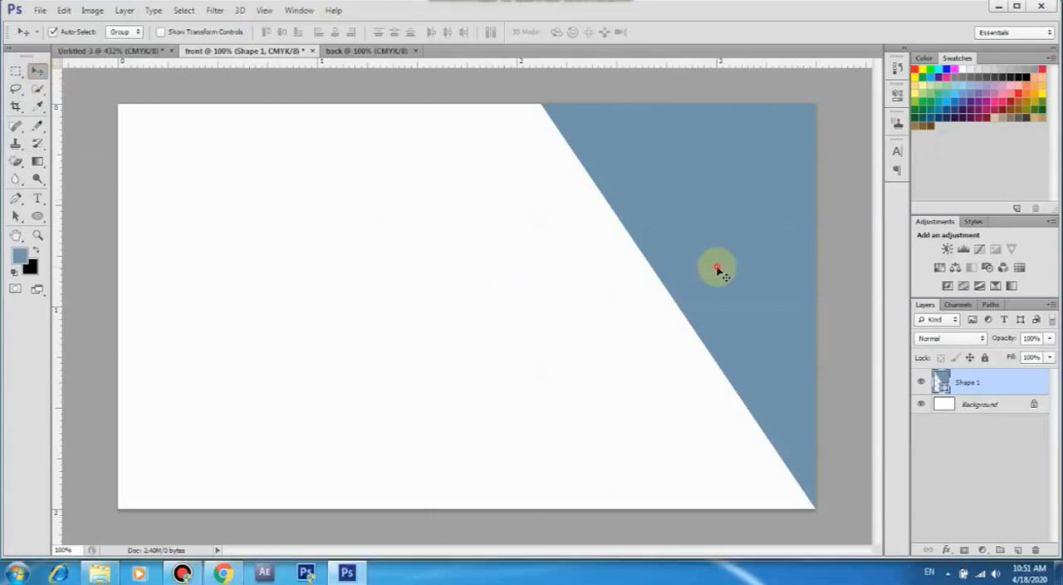
{"action": "left_click_drag", "start_coordinate": [1008, 386], "coordinate": [1018, 550]}
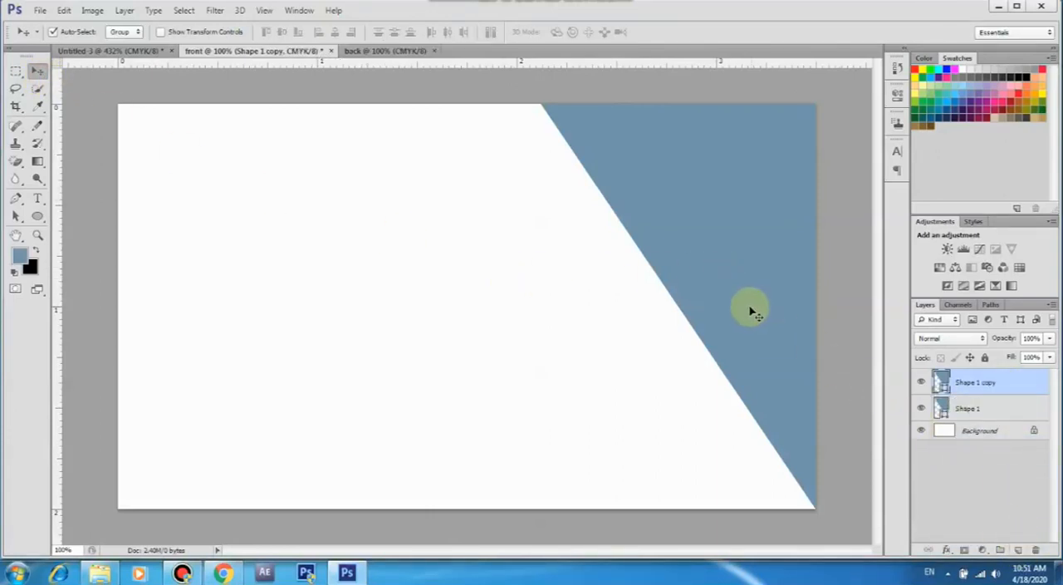
{"action": "left_click", "coordinate": [64, 10]}
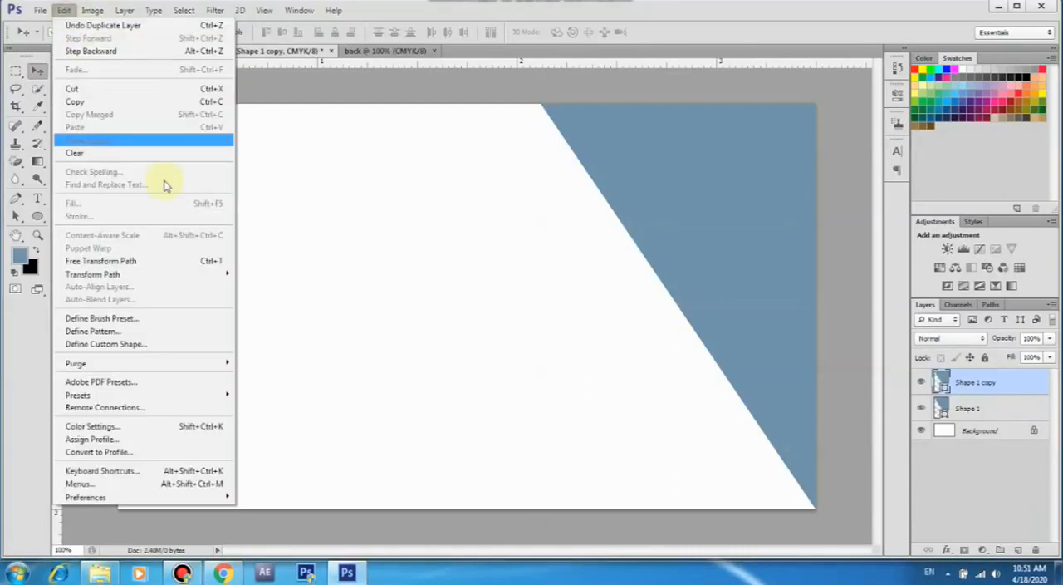
{"action": "left_click", "coordinate": [169, 261]}
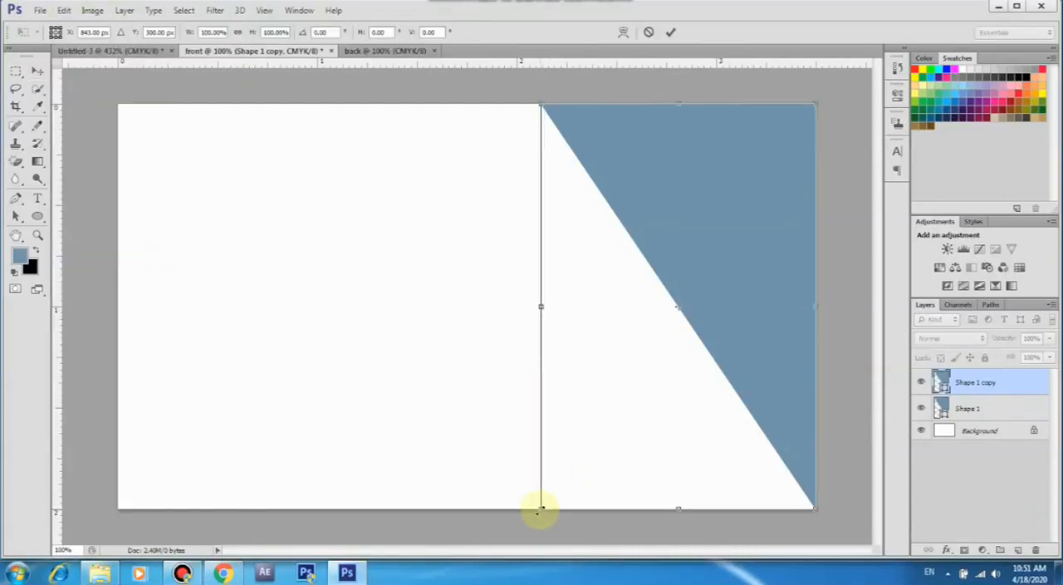
{"action": "left_click_drag", "start_coordinate": [538, 509], "coordinate": [577, 487]}
{"action": "left_click", "coordinate": [670, 33]}
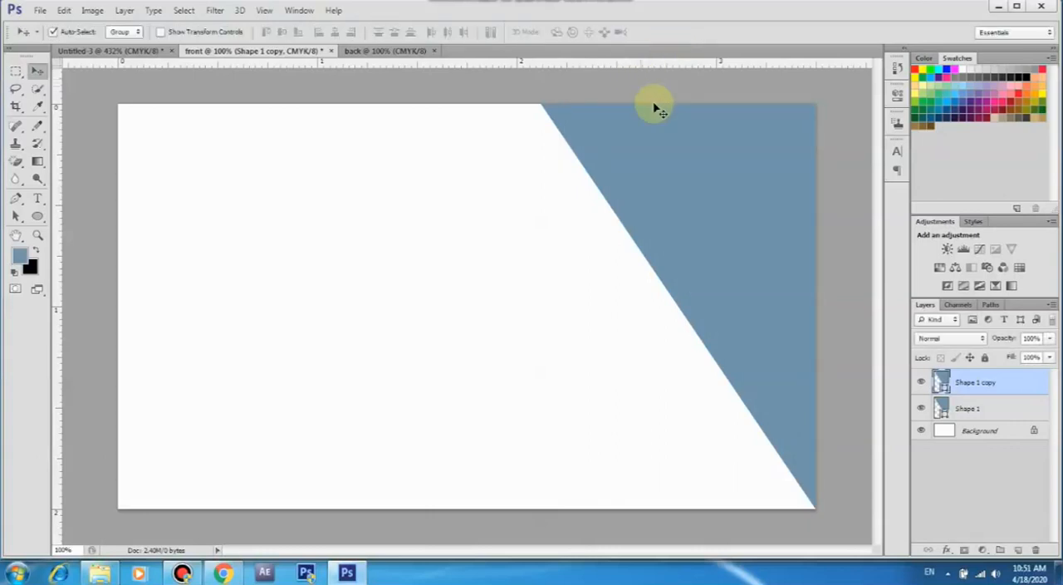
Fill the smaller triangle copy with the recently used dark slate colour
{"action": "left_click", "coordinate": [38, 217]}
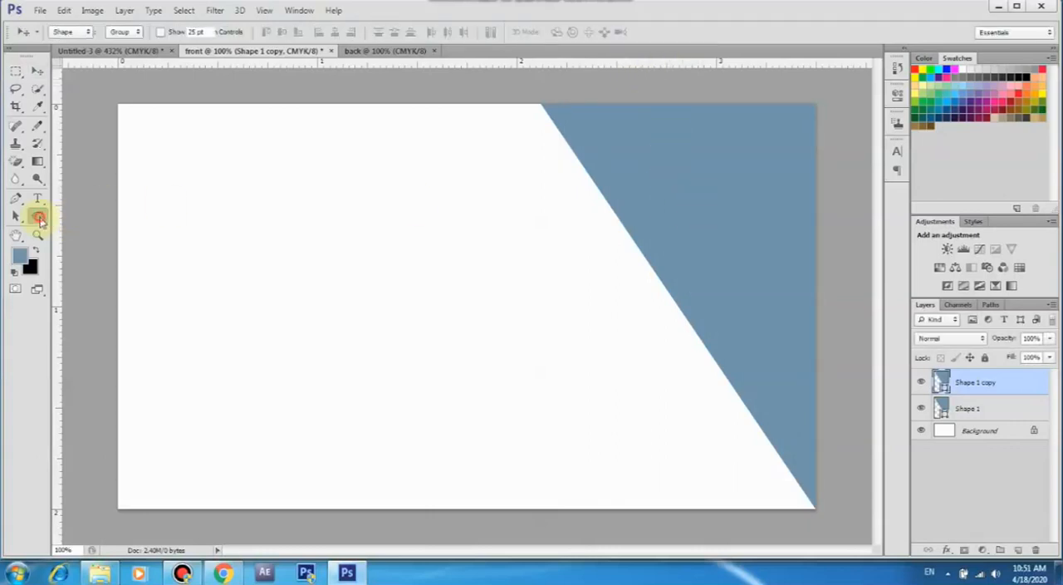
{"action": "left_click", "coordinate": [122, 31]}
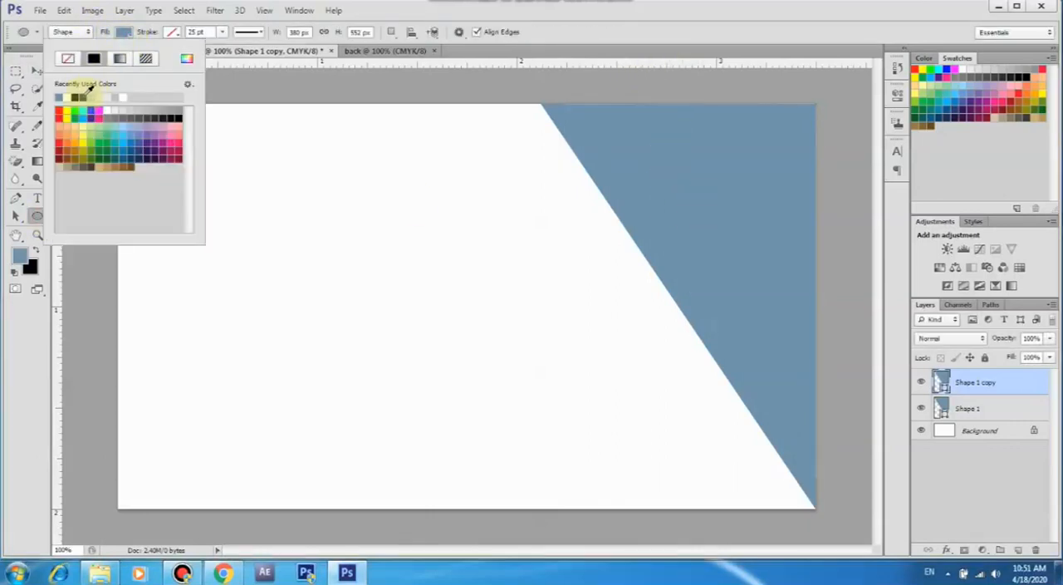
{"action": "left_click", "coordinate": [79, 98]}
{"action": "left_click", "coordinate": [123, 34]}
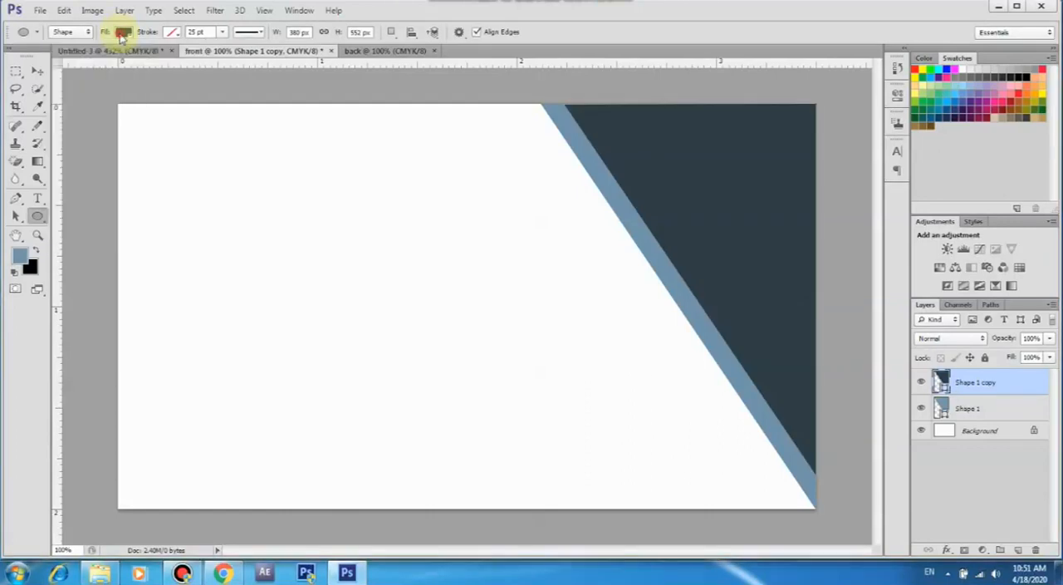
{"action": "left_click", "coordinate": [37, 72]}
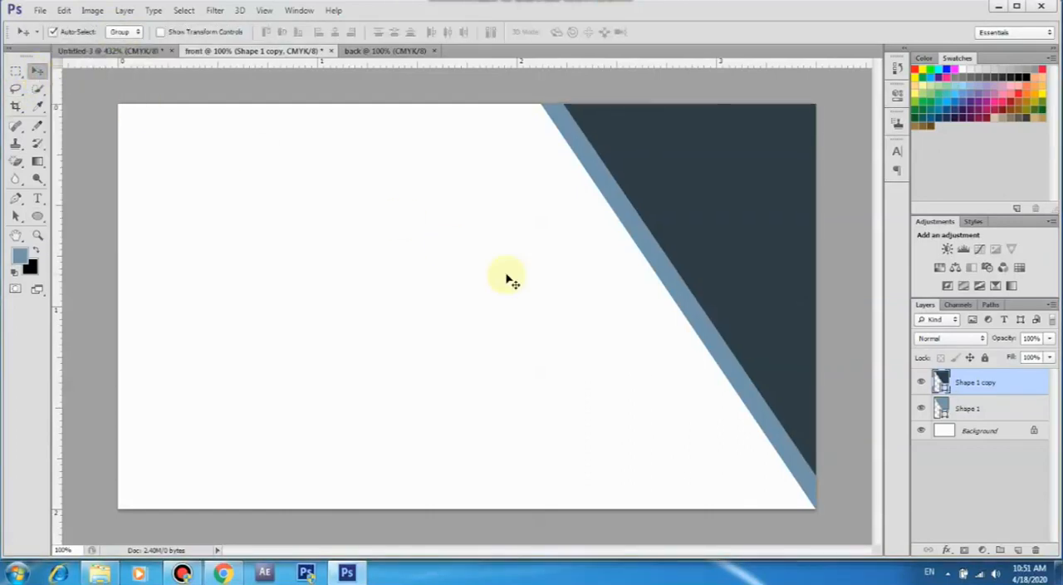
Skew the original blue triangle vertically by about -7° so its lower tip meets the dark triangle's tip
{"action": "left_click", "coordinate": [967, 408]}
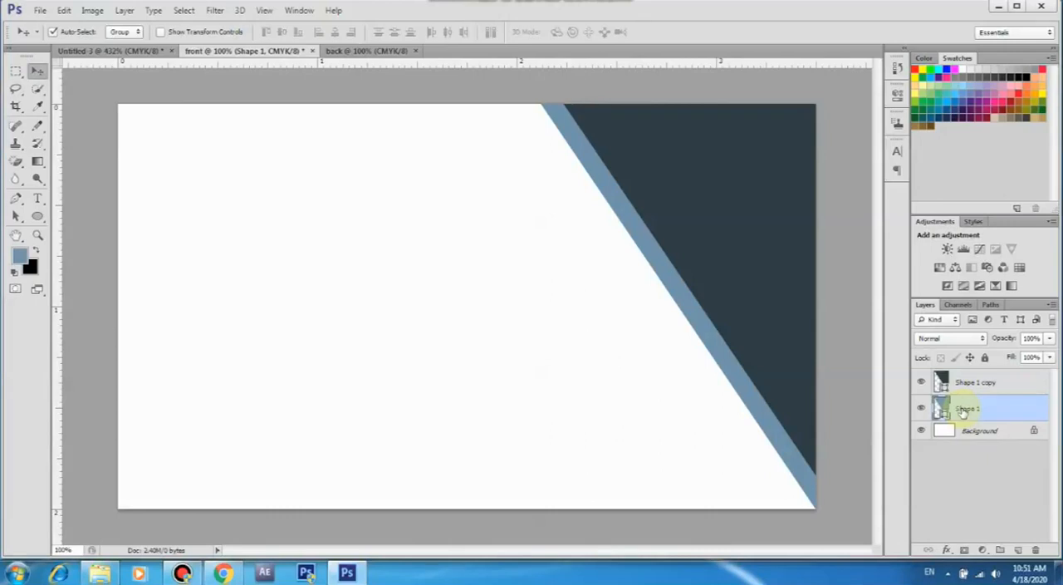
{"action": "left_click", "coordinate": [63, 10]}
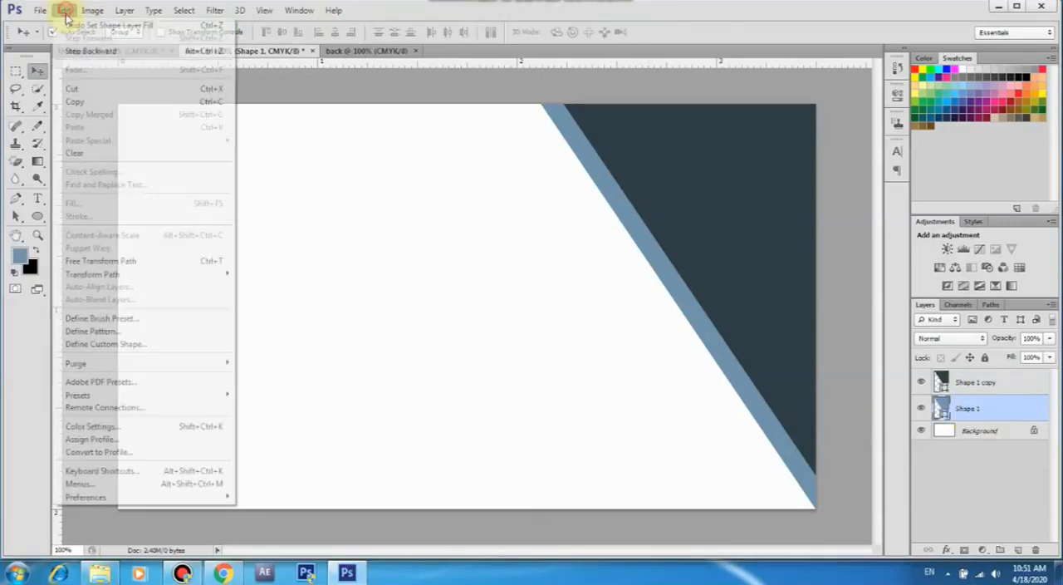
{"action": "left_click", "coordinate": [146, 262]}
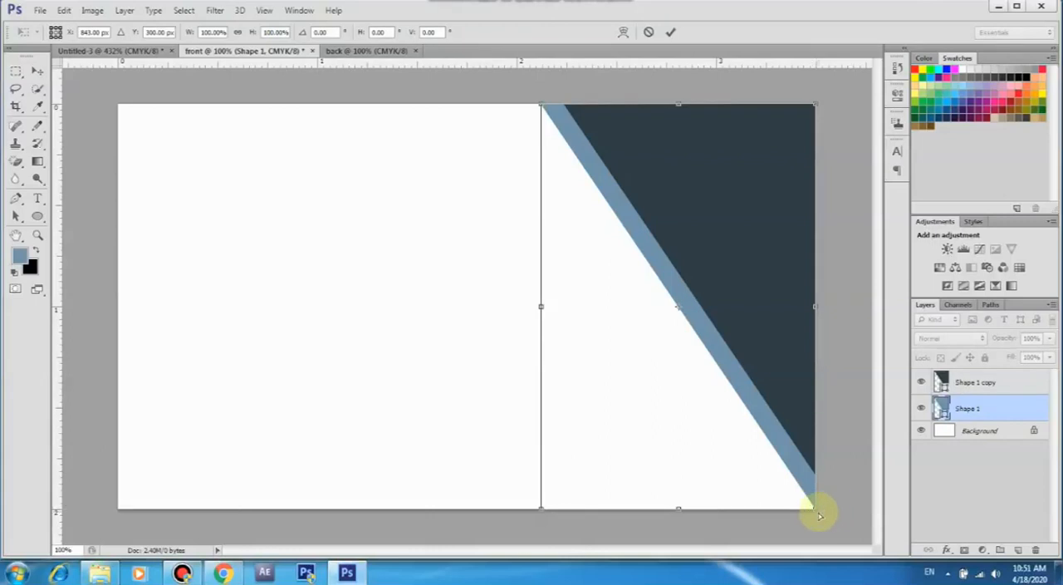
{"action": "left_click_drag", "start_coordinate": [818, 513], "coordinate": [816, 476]}
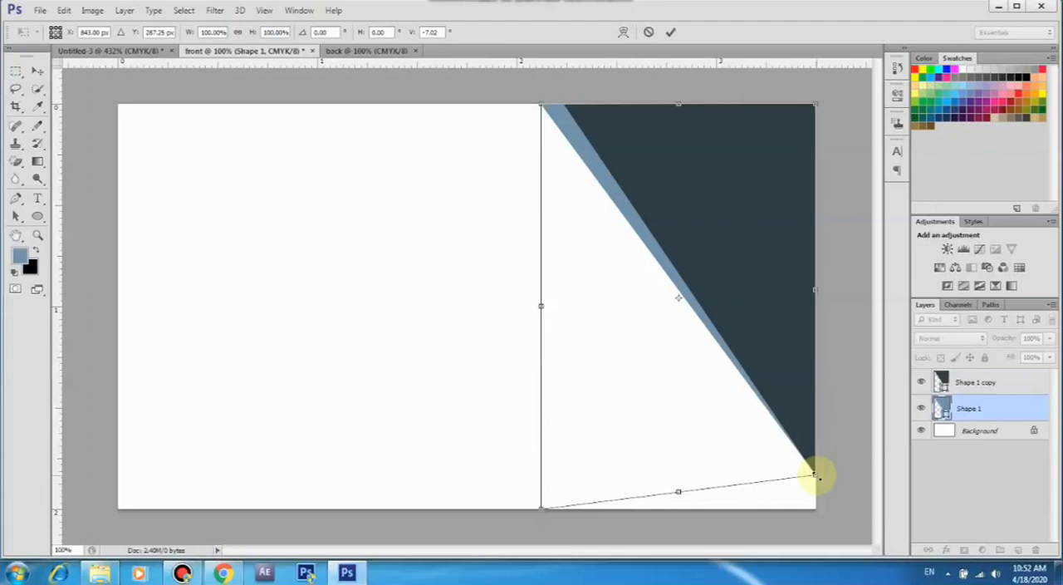
{"action": "left_click", "coordinate": [671, 33]}
Select both triangle layers and scale them together to about 109% so their shared tip reaches the card's bottom-right corner
{"action": "left_click_drag", "start_coordinate": [528, 247], "coordinate": [684, 247]}
{"action": "left_click", "coordinate": [64, 10]}
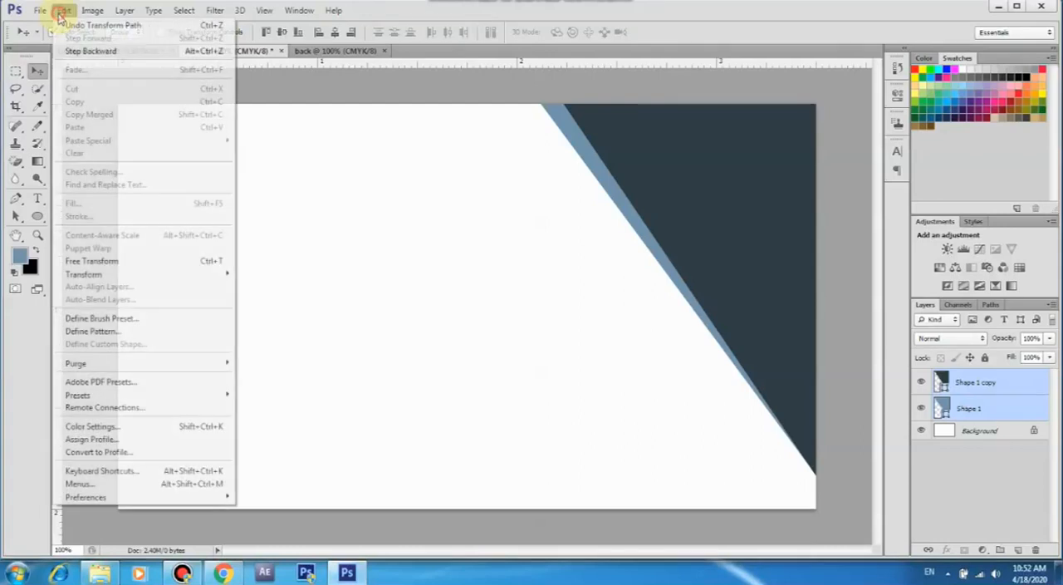
{"action": "left_click", "coordinate": [138, 260]}
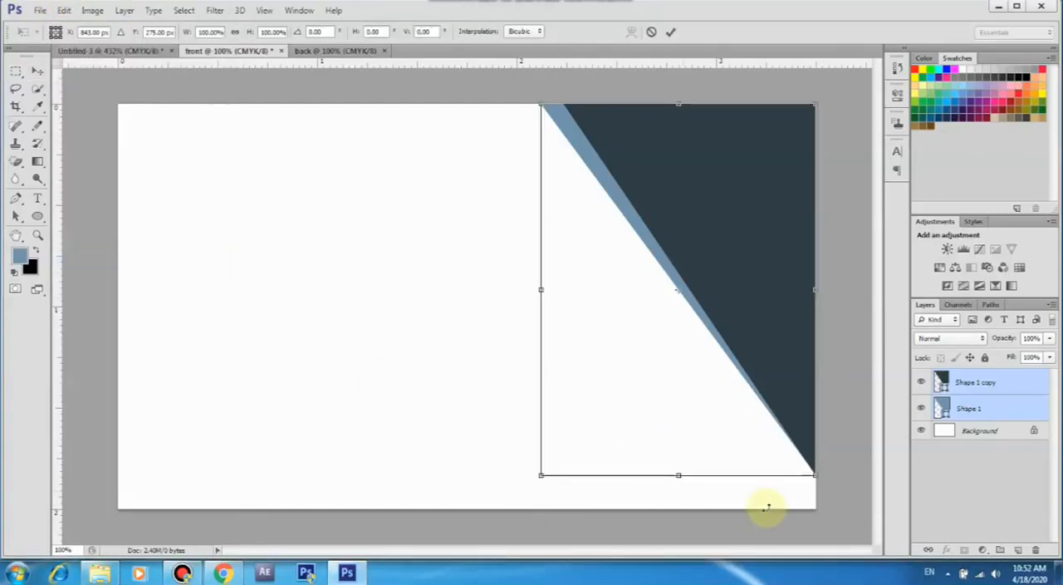
{"action": "left_click_drag", "start_coordinate": [540, 476], "coordinate": [509, 505]}
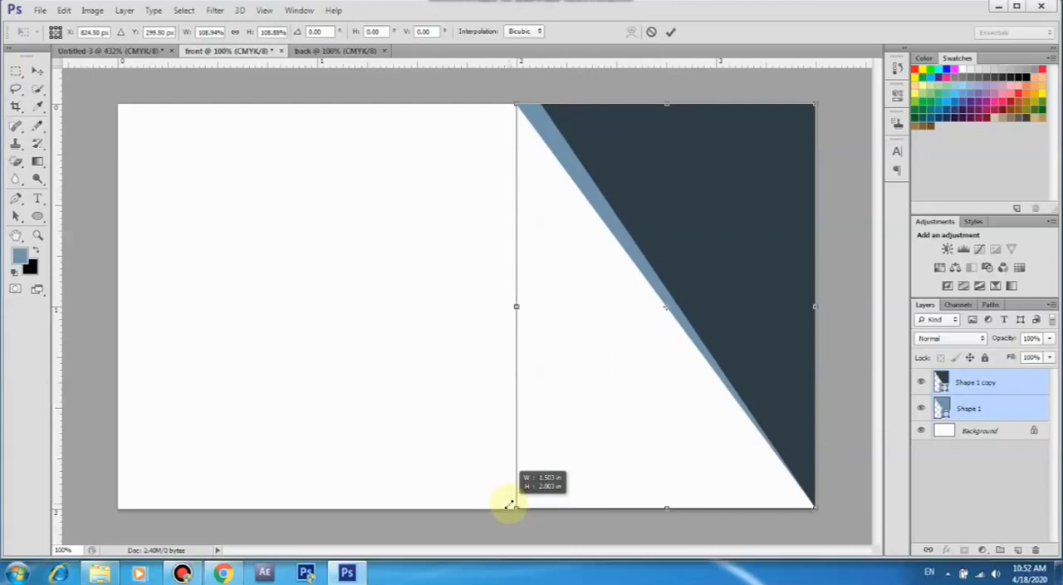
{"action": "left_click", "coordinate": [671, 31]}
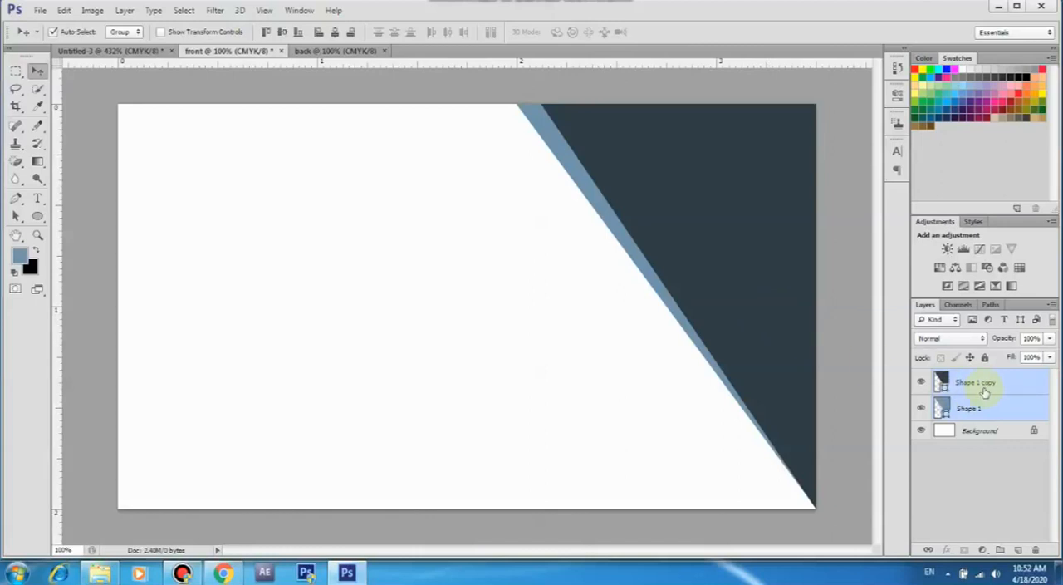
{"action": "key", "text": "ctrl+g"}
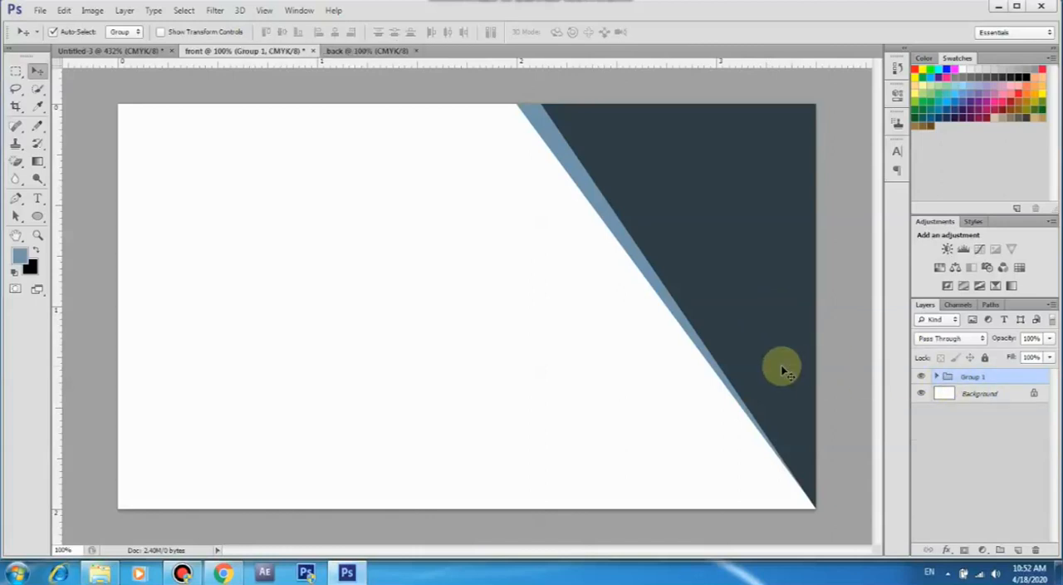
{"action": "key", "text": "ctrl+z"}
{"action": "key", "text": "ctrl+t"}
{"action": "left_click_drag", "start_coordinate": [541, 470], "coordinate": [510, 505]}
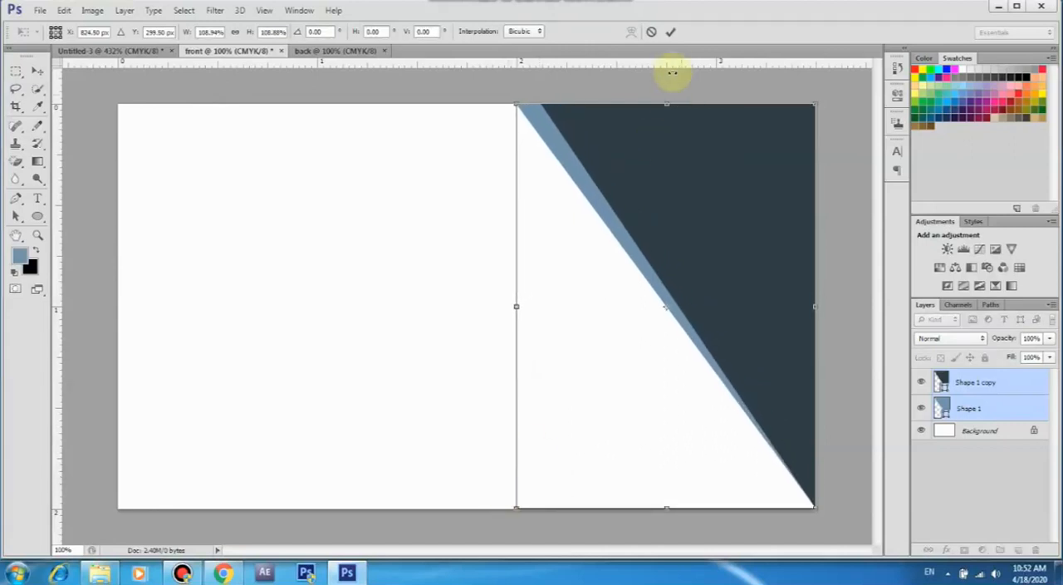
{"action": "left_click", "coordinate": [670, 31]}
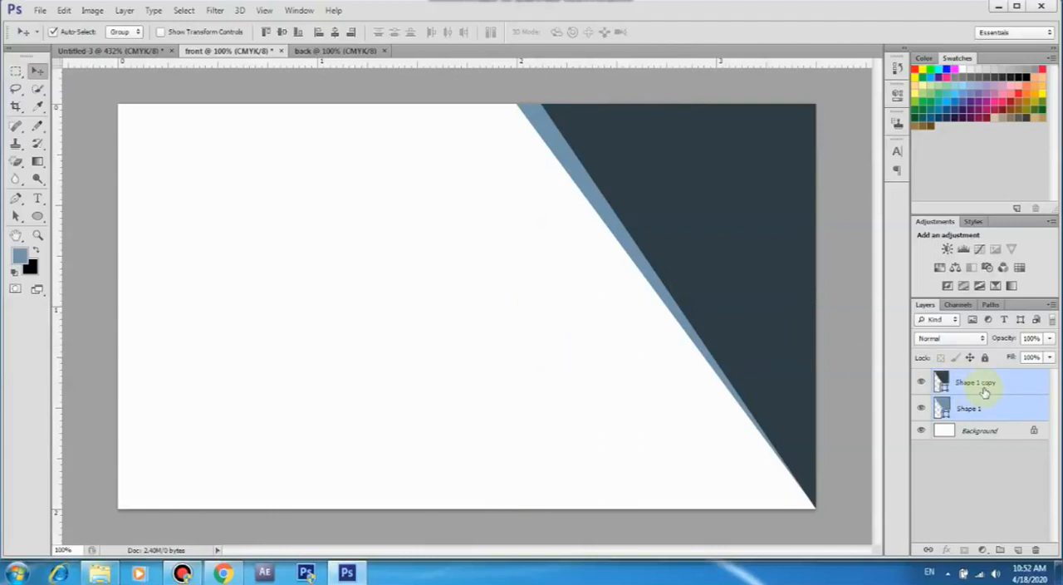
Group the two triangle layers and duplicate the group, putting the copy into Free Transform
{"action": "key", "text": "ctrl+g"}
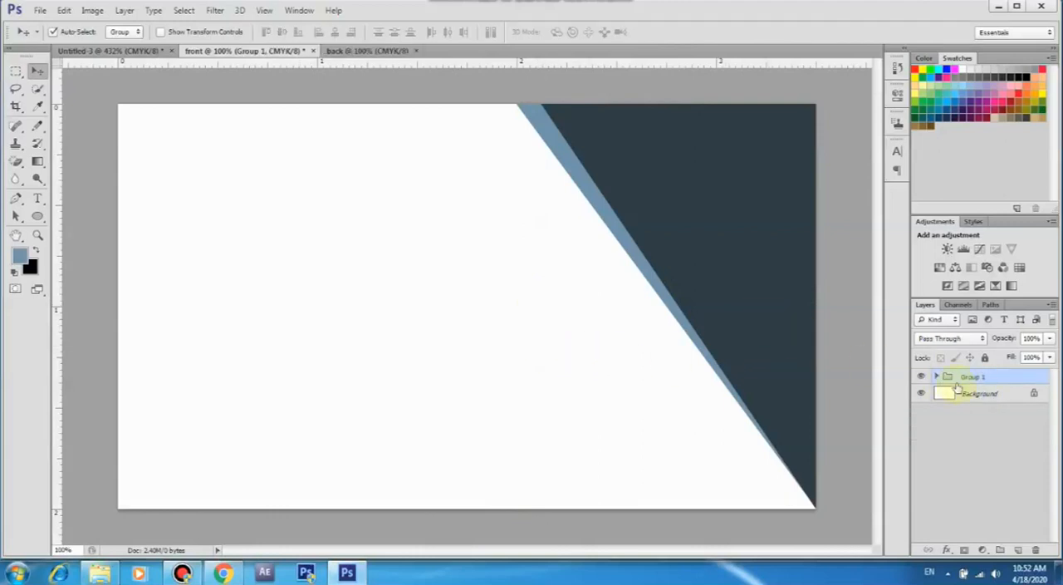
{"action": "left_click_drag", "start_coordinate": [1005, 383], "coordinate": [1018, 552]}
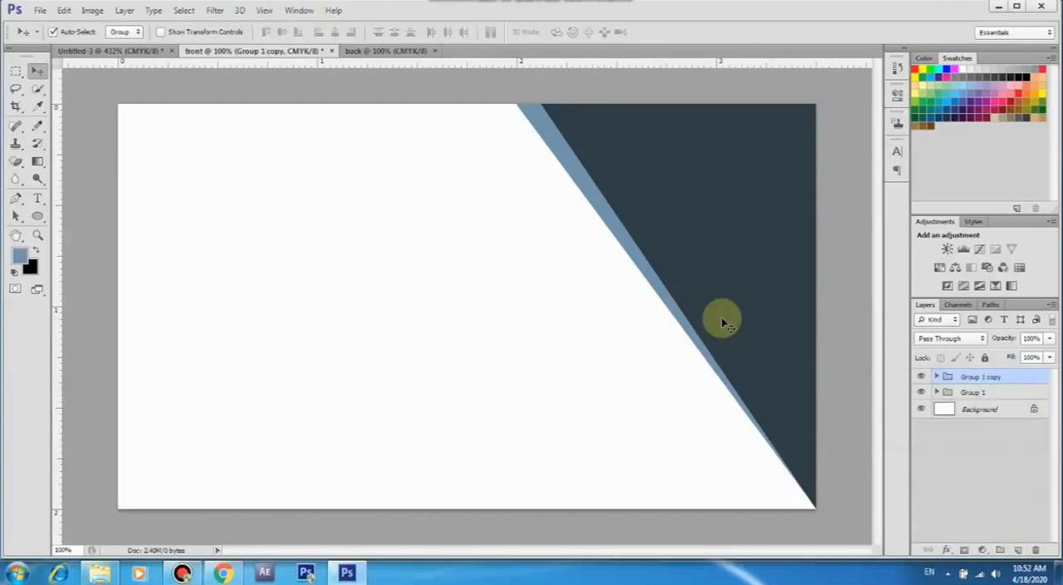
{"action": "left_click", "coordinate": [67, 11]}
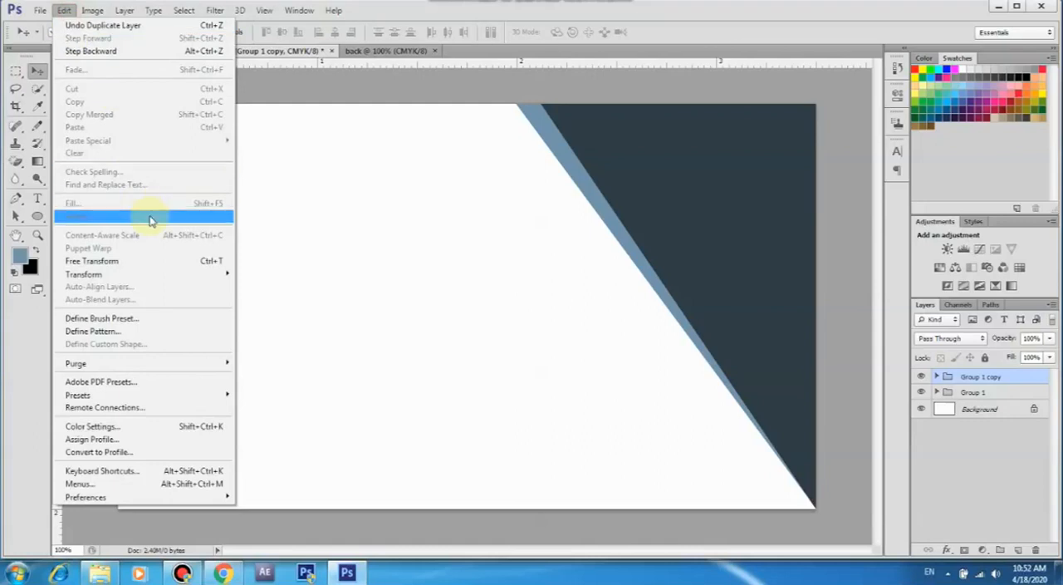
{"action": "left_click", "coordinate": [154, 261]}
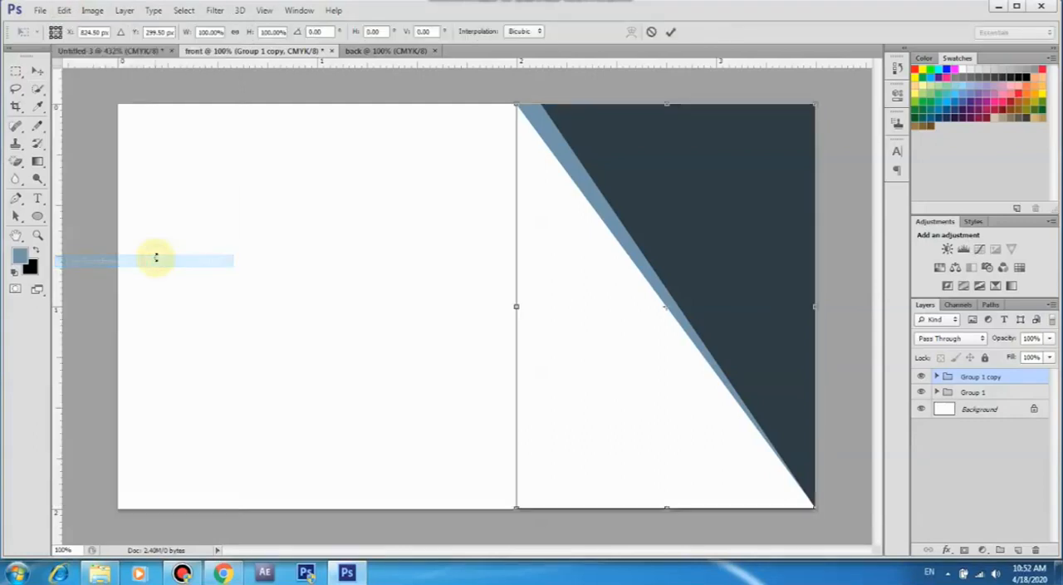
{"action": "right_click", "coordinate": [715, 243]}
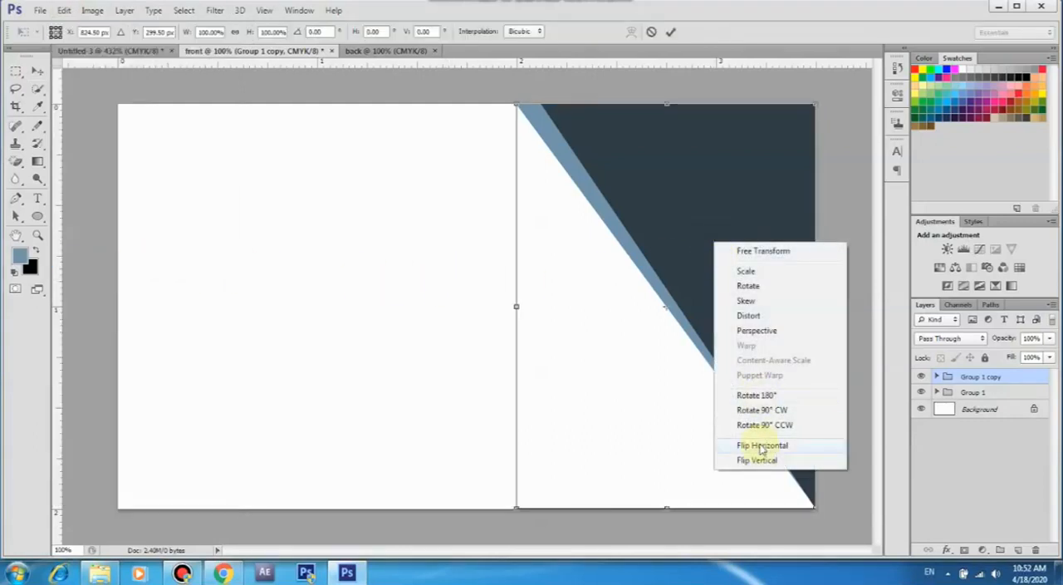
{"action": "left_click", "coordinate": [758, 445]}
{"action": "right_click", "coordinate": [575, 231]}
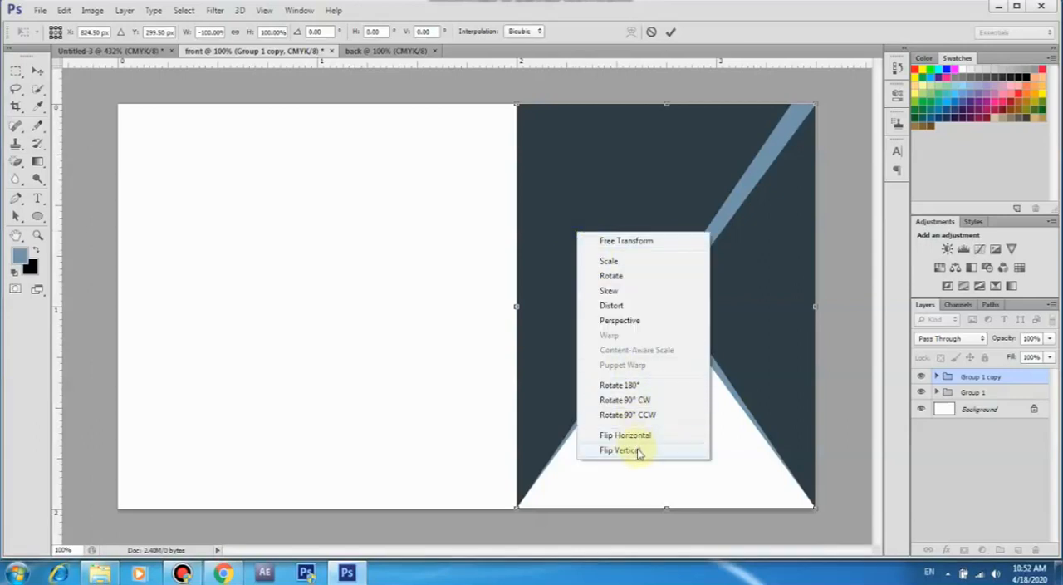
{"action": "left_click", "coordinate": [633, 451]}
{"action": "right_click", "coordinate": [607, 366]}
{"action": "left_click", "coordinate": [648, 326]}
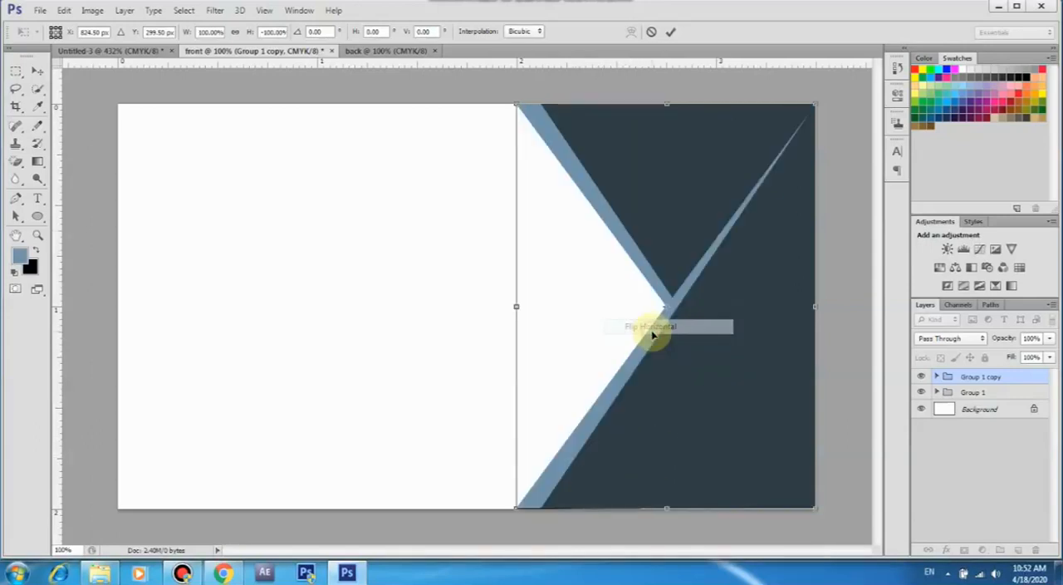
{"action": "right_click", "coordinate": [702, 380]}
{"action": "left_click", "coordinate": [720, 366]}
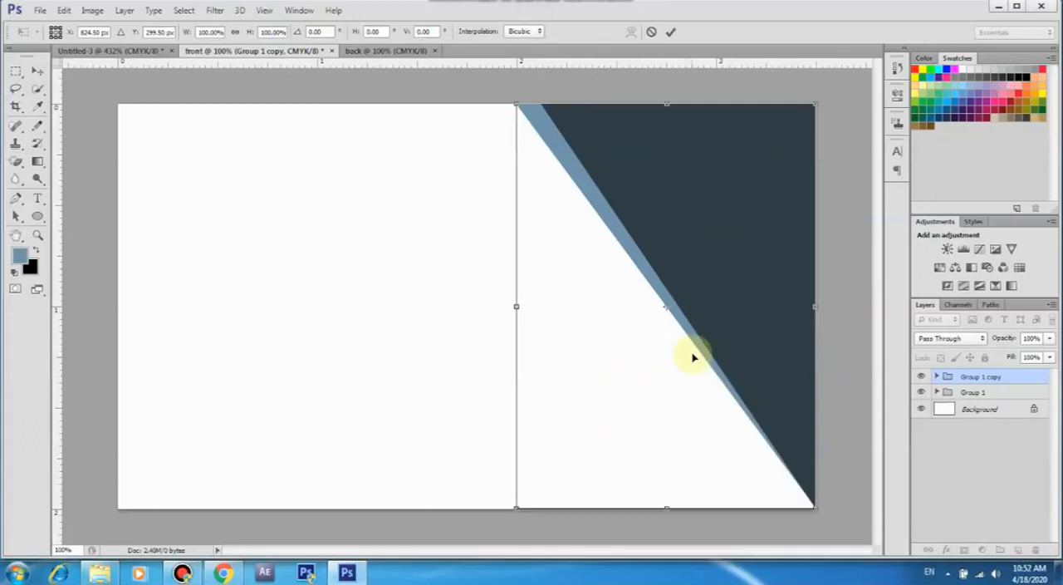
Rotate the group copy 90° into the card's bottom-right corner and stretch it to about 175% so it spans the whole bottom edge
{"action": "left_click_drag", "start_coordinate": [821, 95], "coordinate": [714, 424]}
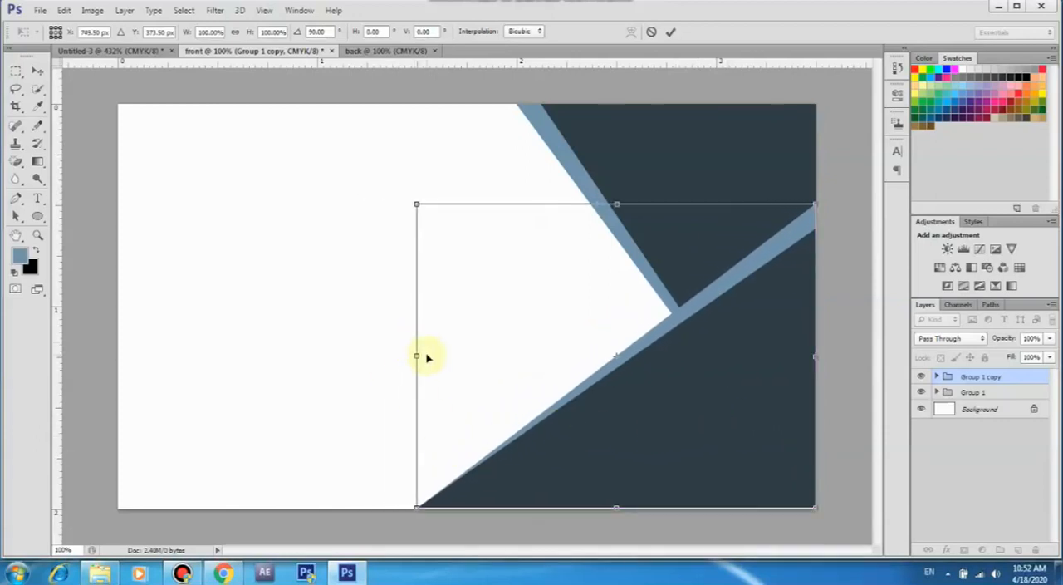
{"action": "left_click_drag", "start_coordinate": [418, 355], "coordinate": [119, 356]}
{"action": "key", "text": "Down"}
{"action": "key", "text": "Down"}
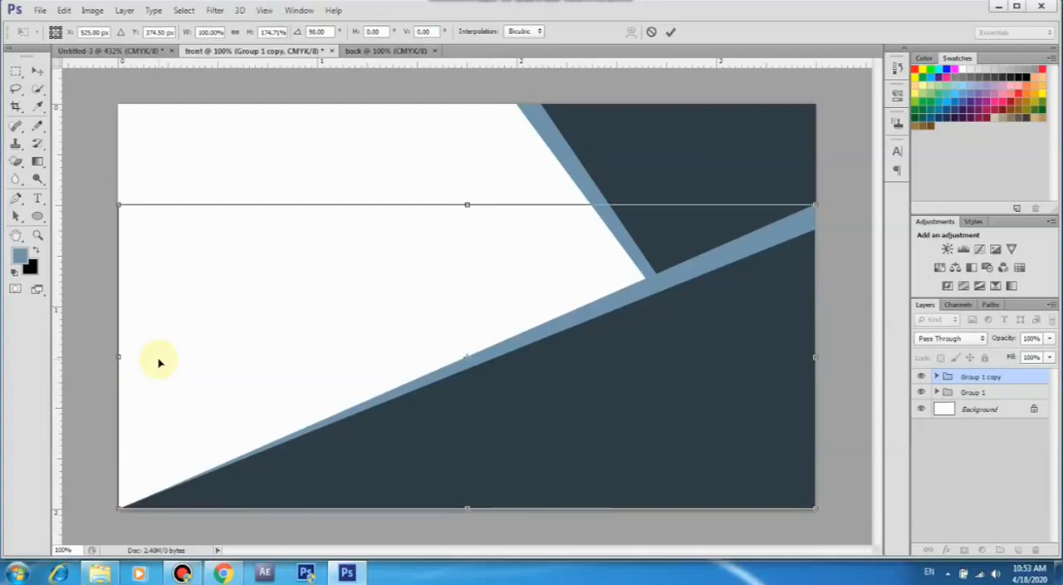
{"action": "left_click", "coordinate": [670, 32]}
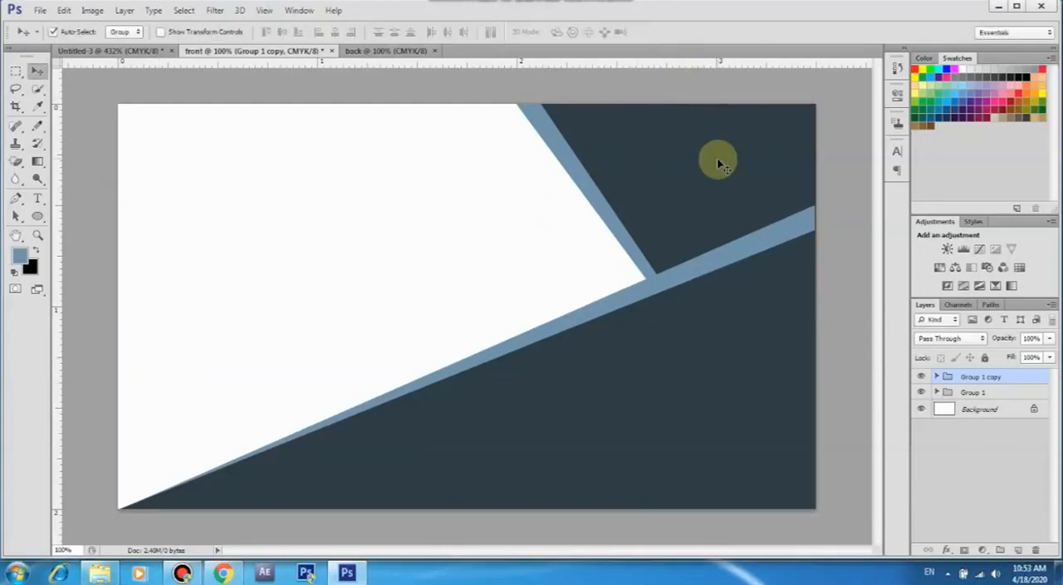
{"action": "left_click", "coordinate": [833, 317]}
{"action": "left_click_drag", "start_coordinate": [484, 291], "coordinate": [524, 360]}
{"action": "left_click", "coordinate": [459, 267]}
{"action": "left_click", "coordinate": [1017, 378]}
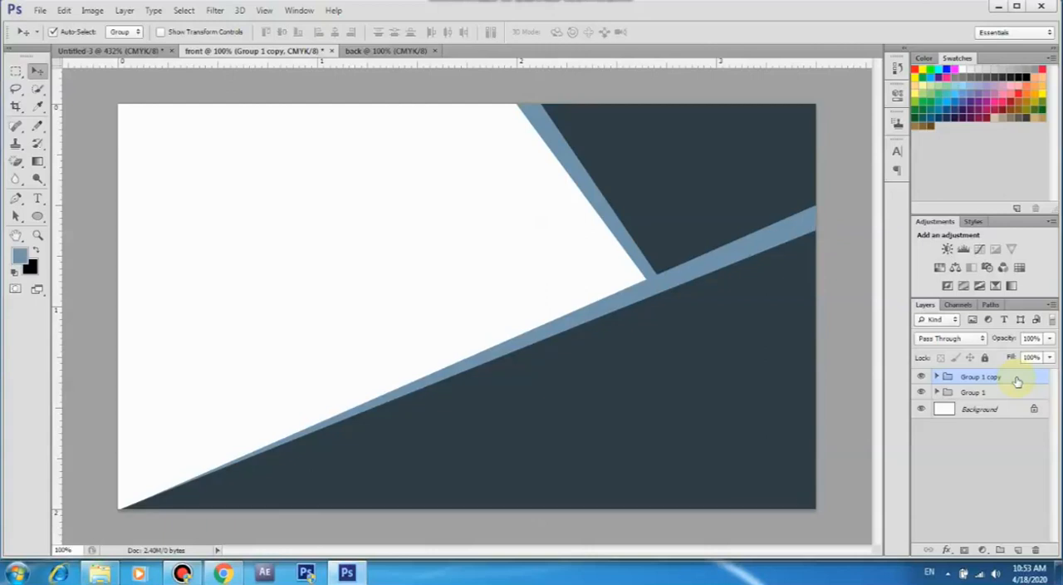
{"action": "left_click", "coordinate": [848, 325]}
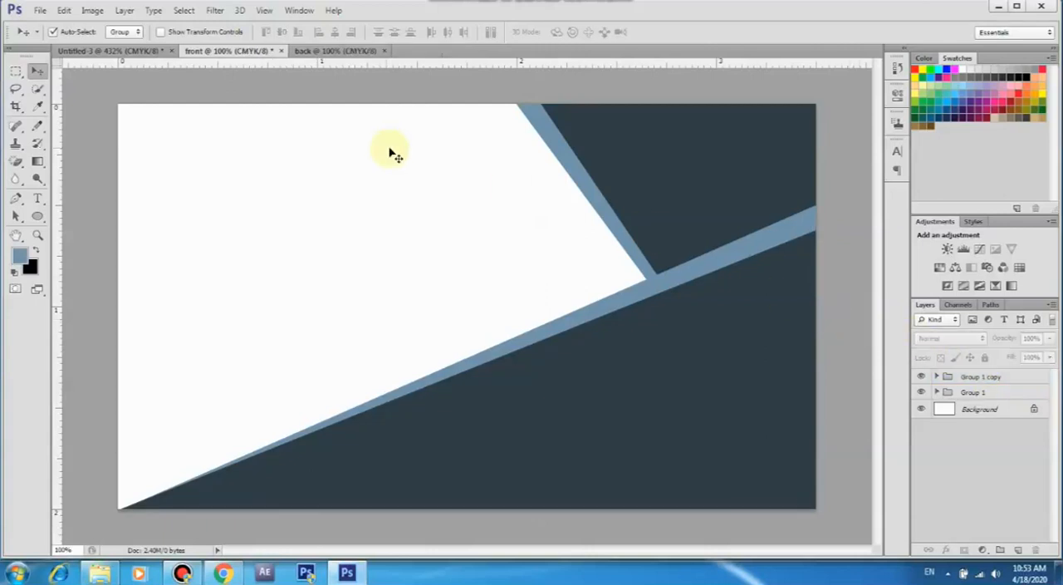
Open logo_transparent1 from the Desktop and copy the logo into the front card document
{"action": "left_click", "coordinate": [39, 11]}
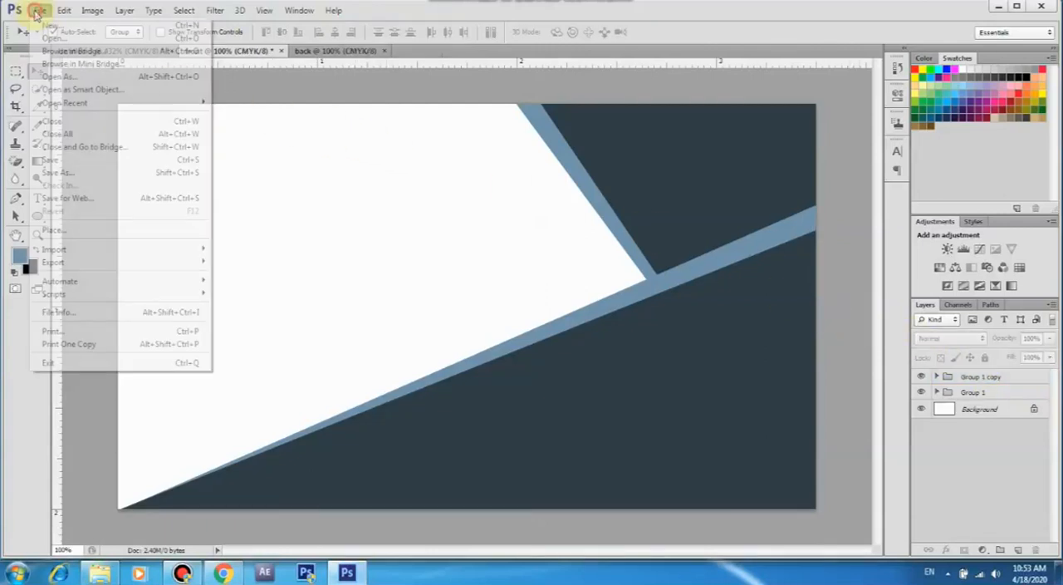
{"action": "left_click", "coordinate": [71, 42]}
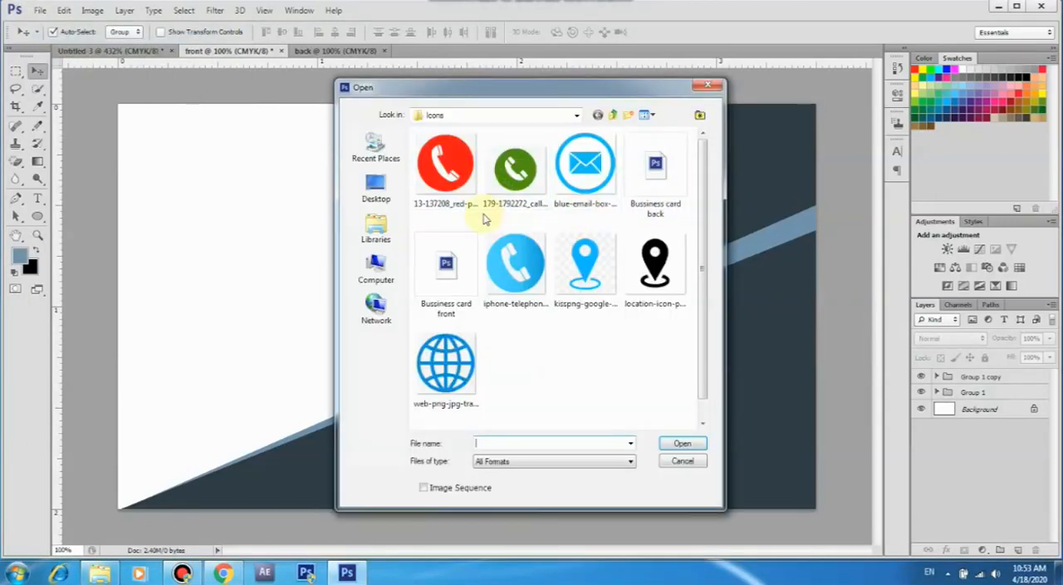
{"action": "left_click", "coordinate": [376, 193]}
{"action": "left_click_drag", "start_coordinate": [703, 176], "coordinate": [719, 359]}
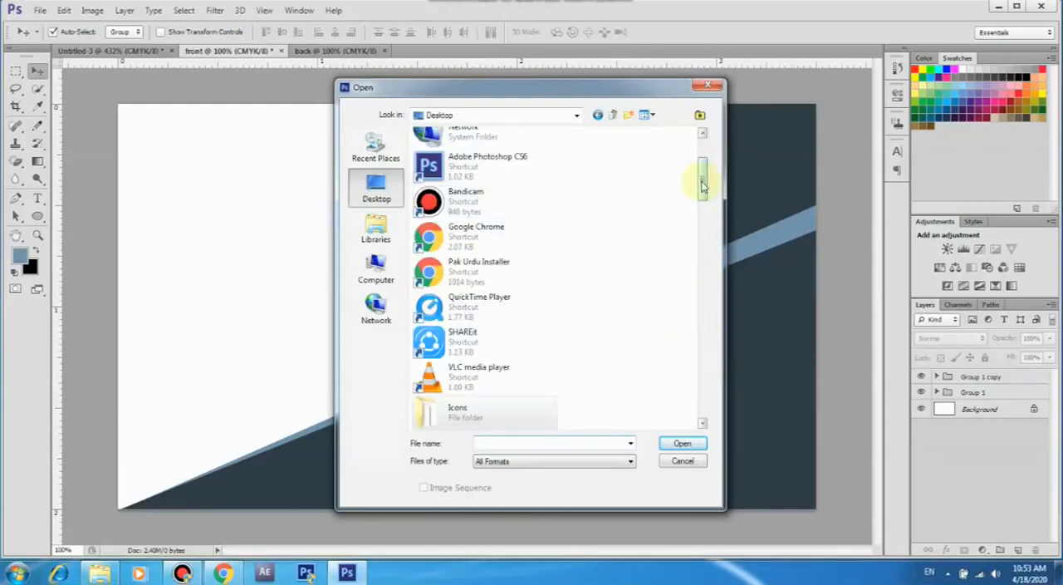
{"action": "left_click_drag", "start_coordinate": [702, 185], "coordinate": [716, 363]}
{"action": "double_click", "coordinate": [488, 297]}
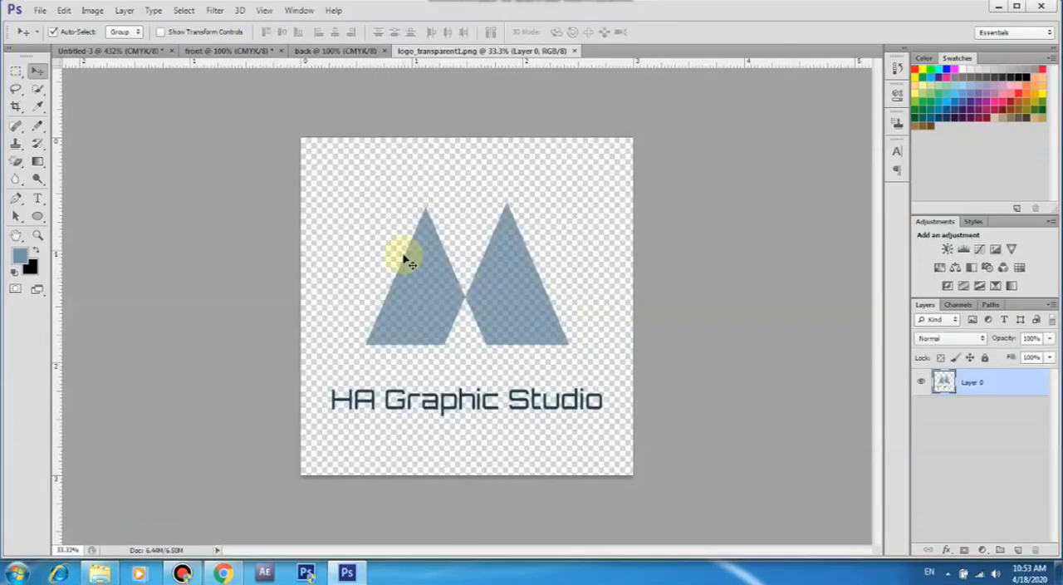
{"action": "left_click_drag", "start_coordinate": [418, 280], "coordinate": [353, 254]}
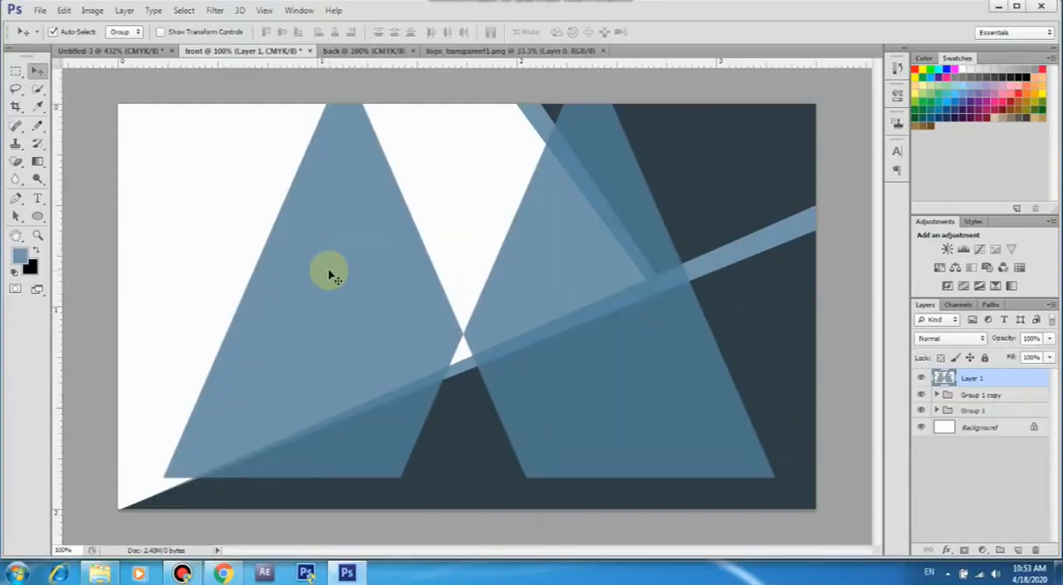
Scale the logo down to about 33% and place it in the white area at the card's upper left
{"action": "scroll", "coordinate": [360, 294], "scroll_direction": "down", "scroll_amount": 5}
{"action": "scroll", "coordinate": [363, 299], "scroll_direction": "down", "scroll_amount": 1}
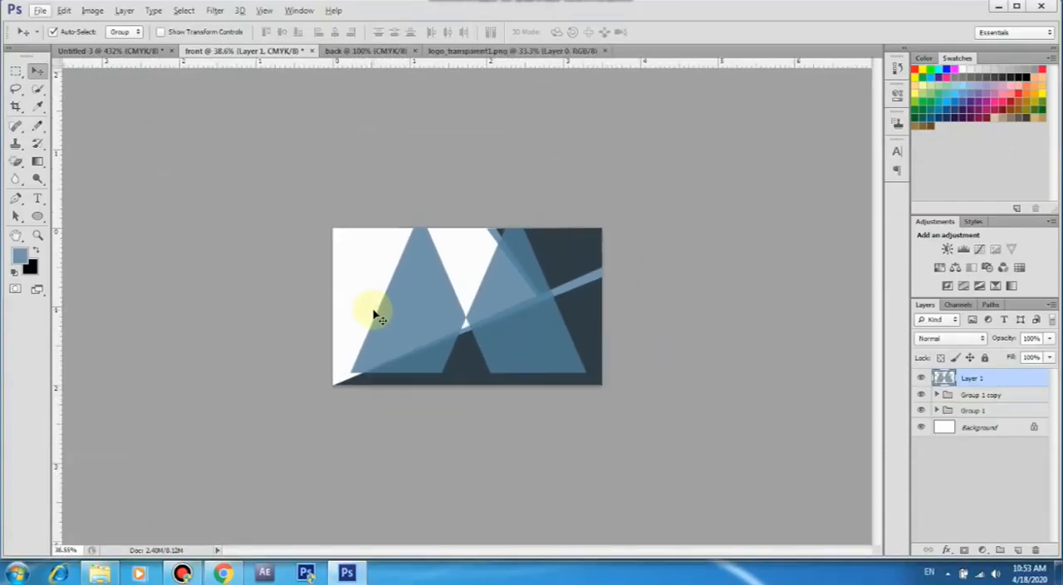
{"action": "left_click", "coordinate": [66, 10]}
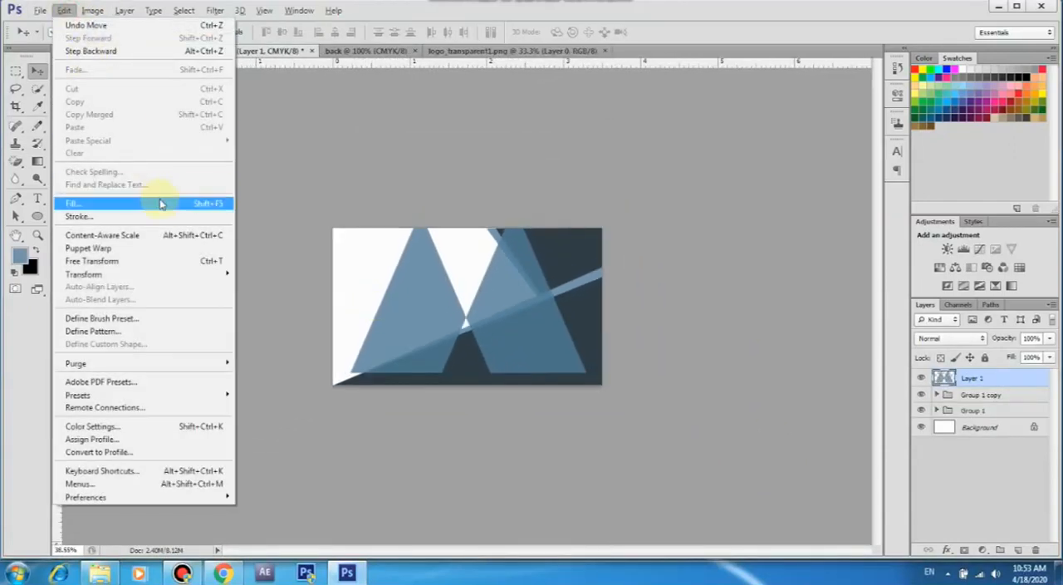
{"action": "left_click", "coordinate": [160, 261]}
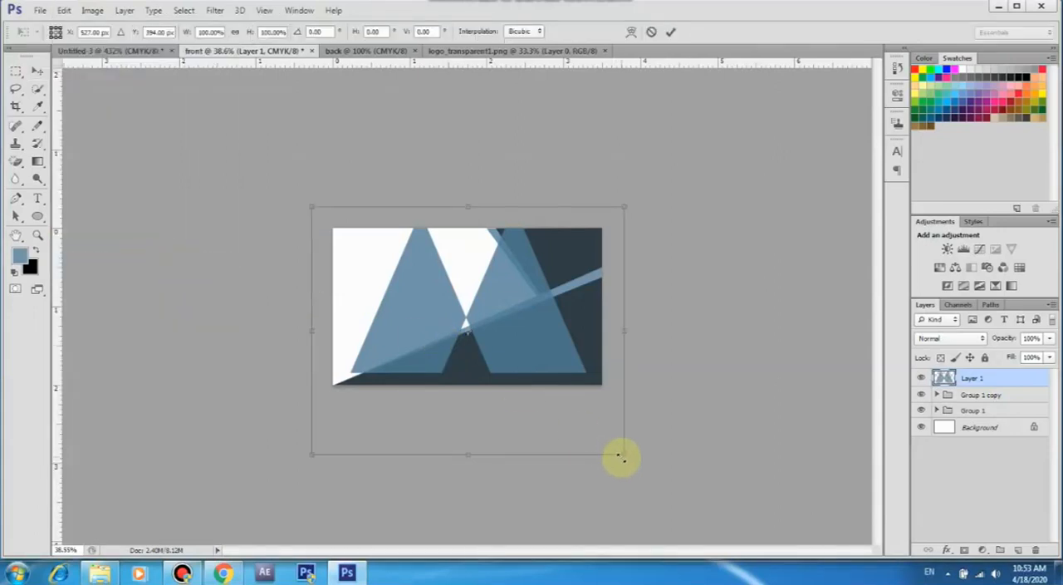
{"action": "left_click_drag", "start_coordinate": [621, 456], "coordinate": [506, 381]}
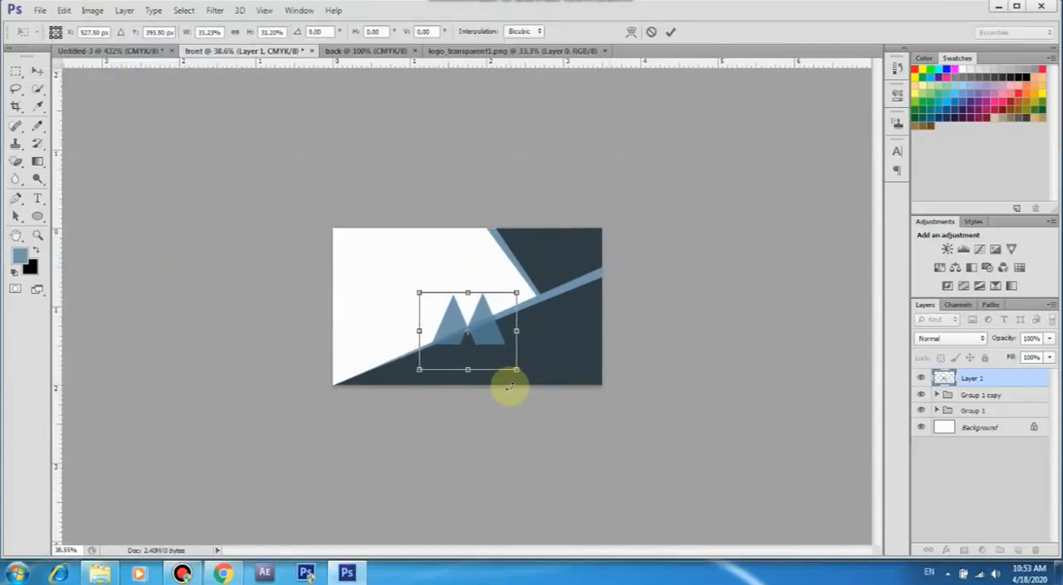
{"action": "left_click_drag", "start_coordinate": [488, 334], "coordinate": [422, 288]}
{"action": "left_click_drag", "start_coordinate": [452, 325], "coordinate": [455, 327]}
{"action": "key", "text": "Up"}
{"action": "key", "text": "Up"}
{"action": "key", "text": "Up"}
{"action": "key", "text": "Up"}
{"action": "key", "text": "Up"}
{"action": "key", "text": "Up"}
{"action": "key", "text": "Up"}
{"action": "key", "text": "Up"}
{"action": "key", "text": "Up"}
{"action": "key", "text": "Up"}
{"action": "key", "text": "Up"}
{"action": "key", "text": "Up"}
{"action": "key", "text": "Up"}
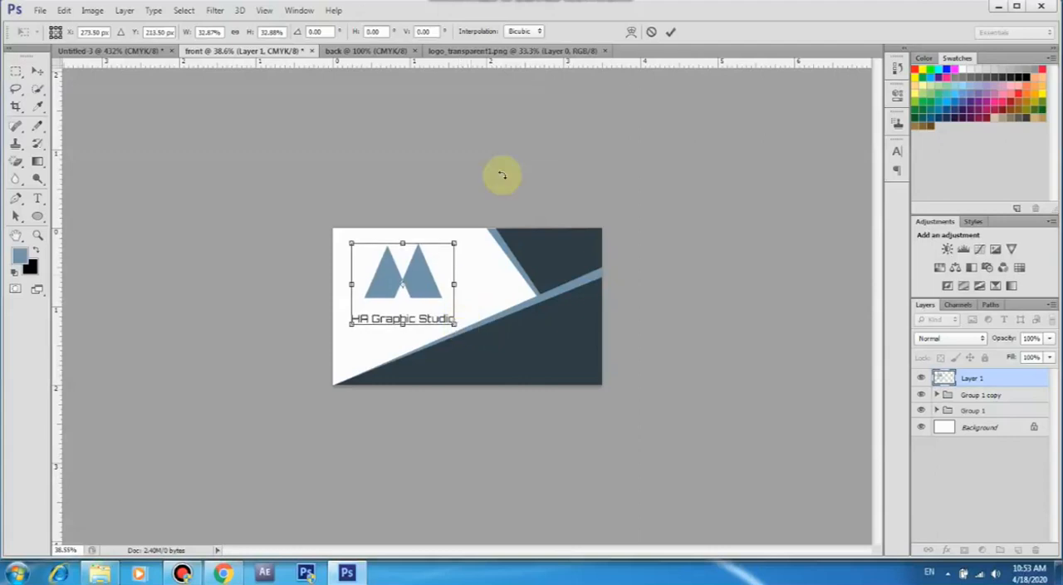
{"action": "left_click", "coordinate": [671, 31]}
{"action": "scroll", "coordinate": [645, 219], "scroll_direction": "up", "scroll_amount": 5}
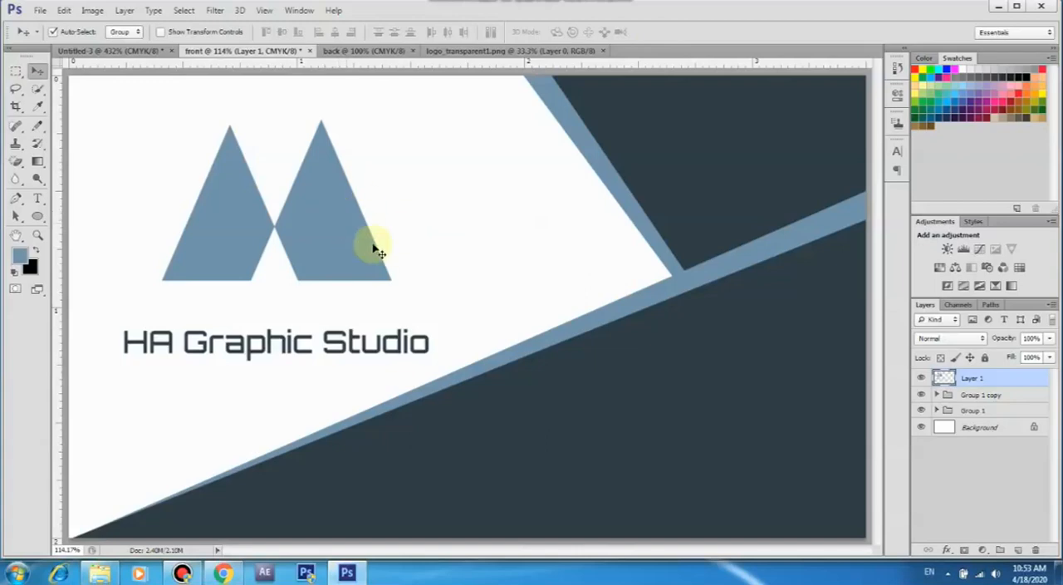
In the back document, draw a Pen path through the card's top-left, bottom-right and bottom-left corners and convert the triangle to a shape
{"action": "left_click", "coordinate": [353, 53]}
{"action": "left_click", "coordinate": [353, 52]}
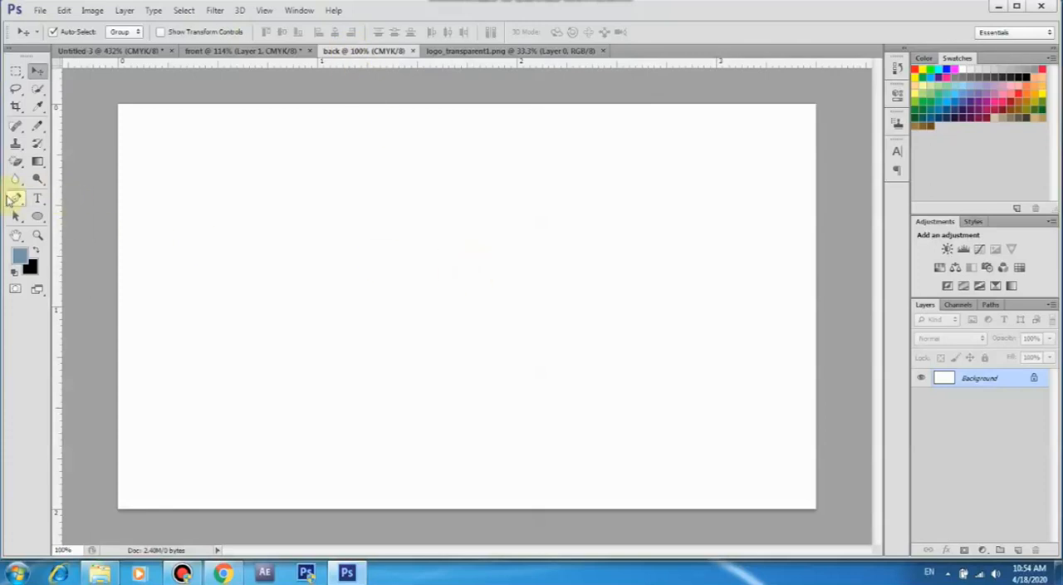
{"action": "left_click", "coordinate": [15, 200]}
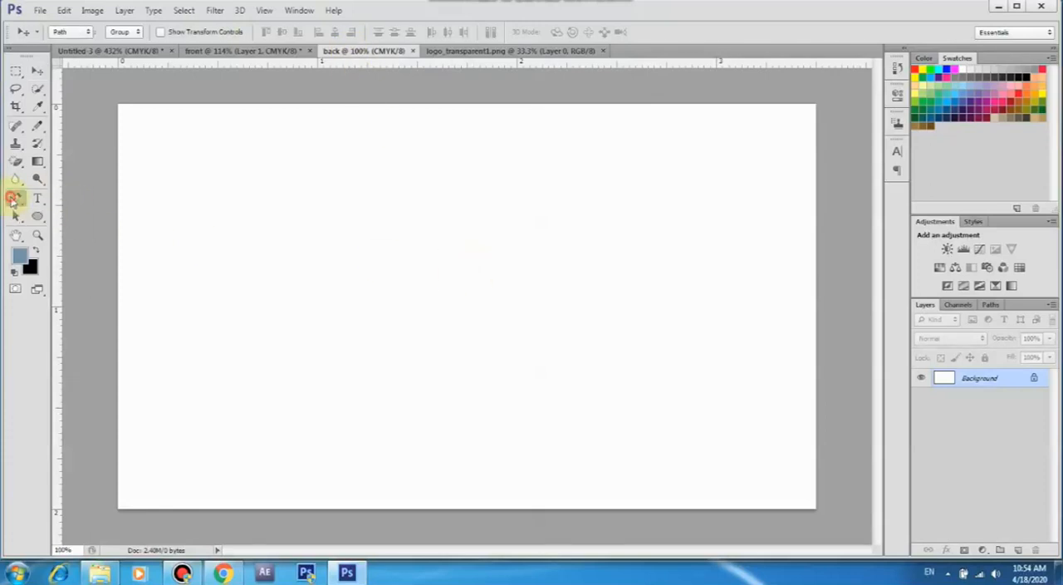
{"action": "left_click", "coordinate": [118, 106]}
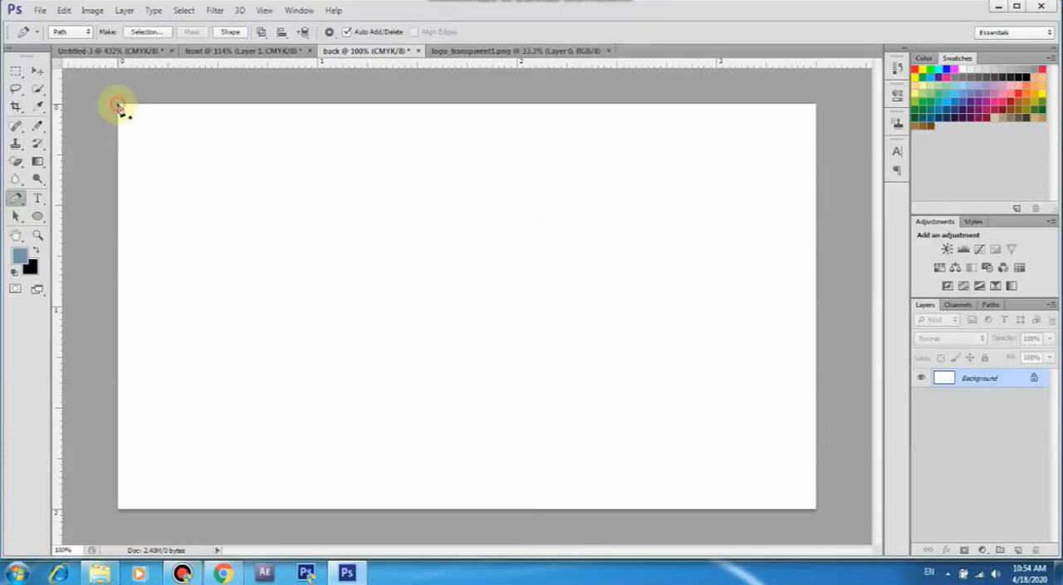
{"action": "left_click", "coordinate": [816, 508]}
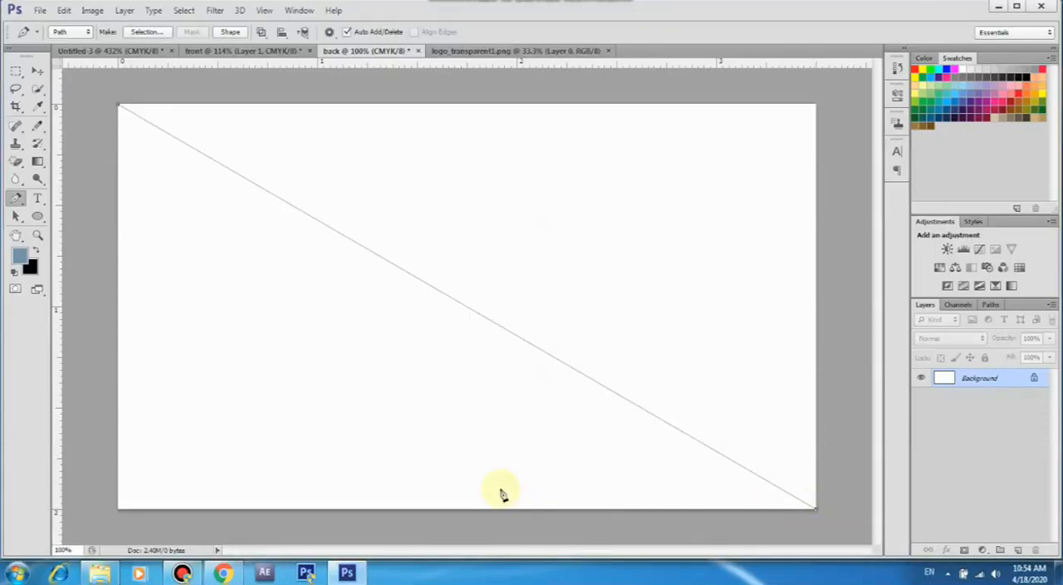
{"action": "left_click", "coordinate": [119, 509]}
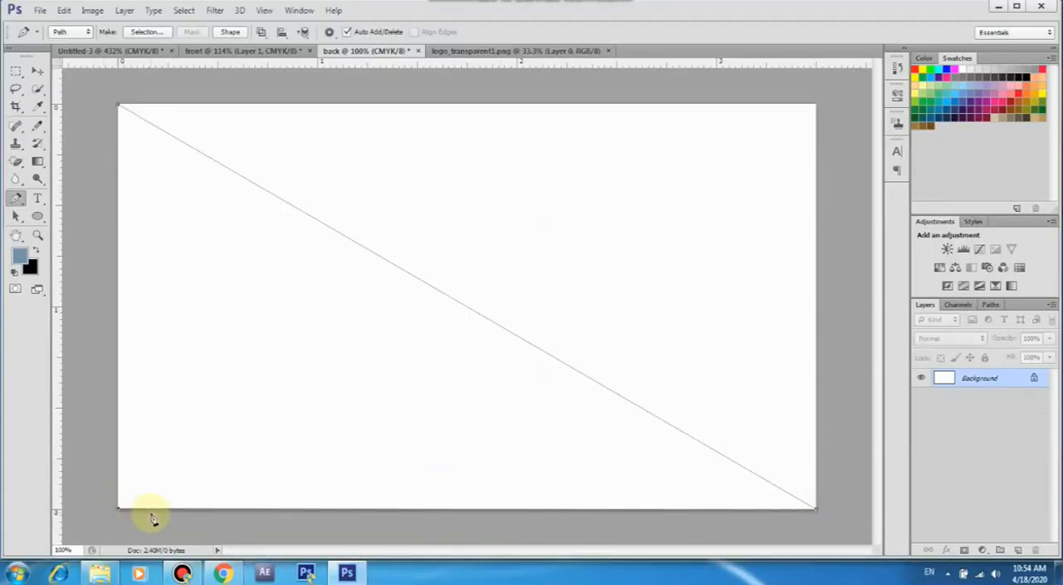
{"action": "left_click", "coordinate": [121, 109]}
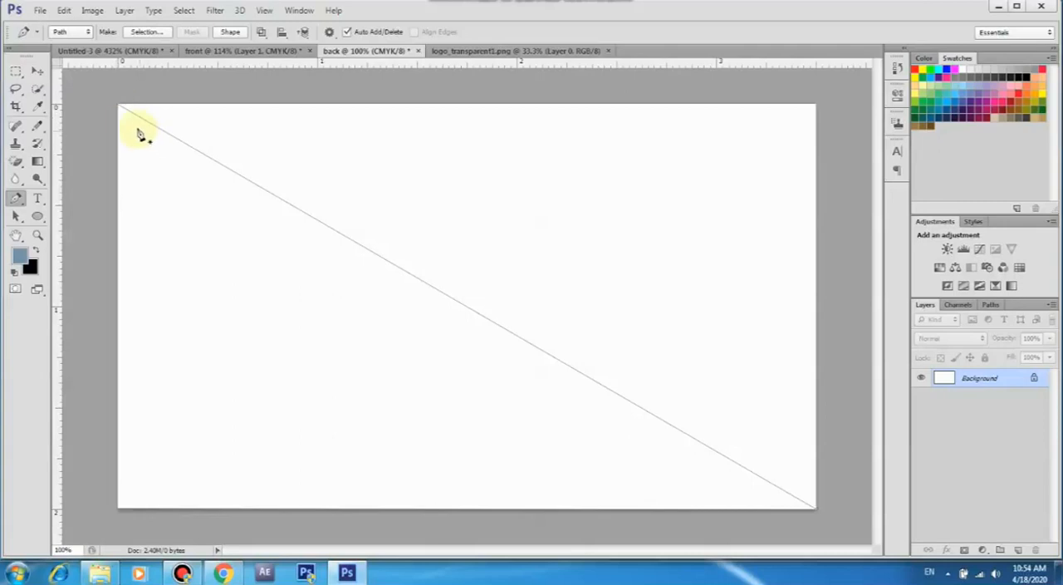
{"action": "left_click", "coordinate": [231, 31]}
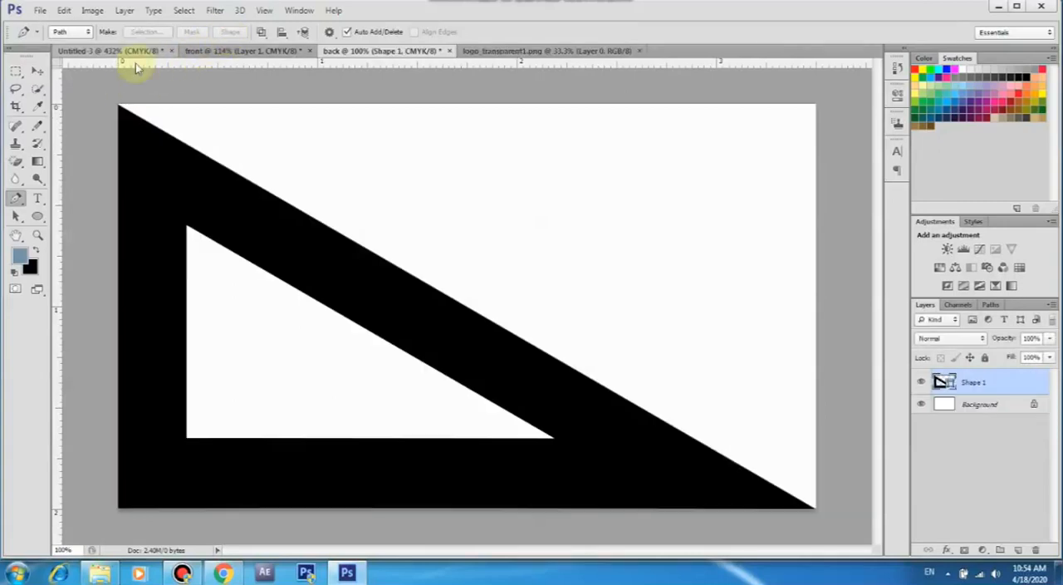
Remove the triangle's stroke and fill it with the recently used dark slate colour
{"action": "left_click", "coordinate": [37, 216]}
{"action": "left_click", "coordinate": [176, 31]}
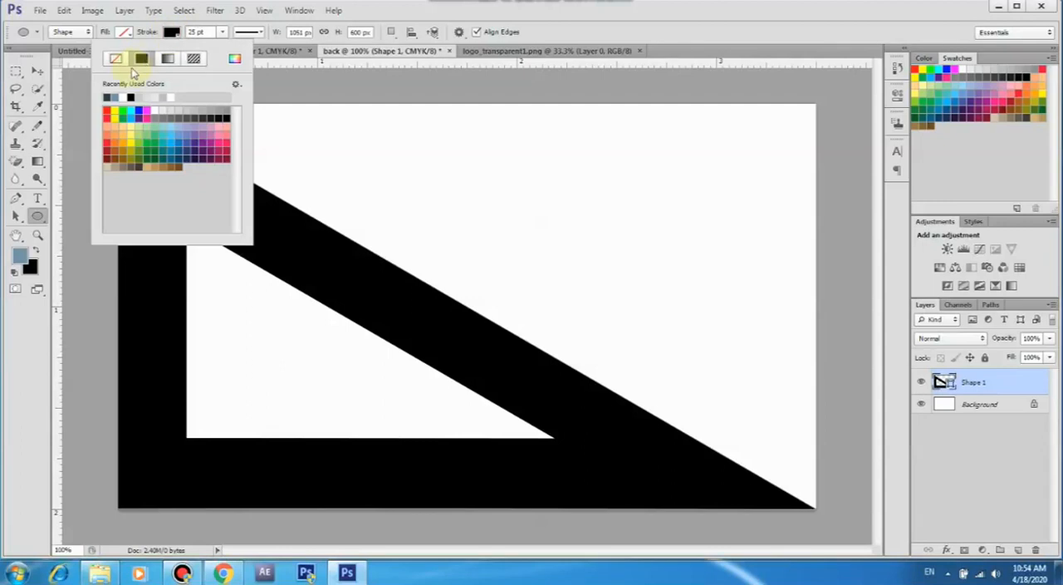
{"action": "left_click", "coordinate": [115, 58]}
{"action": "left_click", "coordinate": [123, 32]}
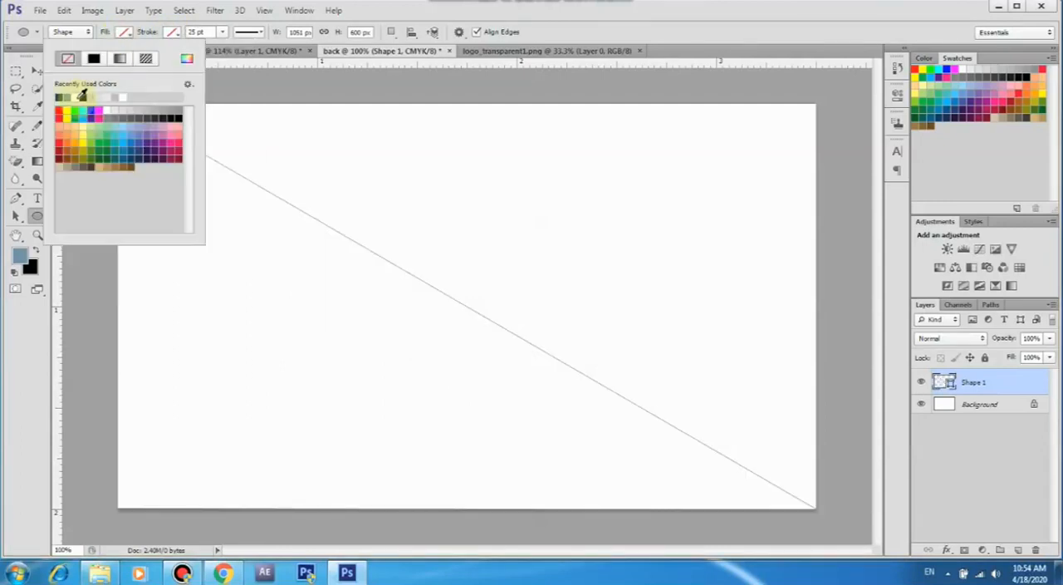
{"action": "left_click", "coordinate": [61, 98]}
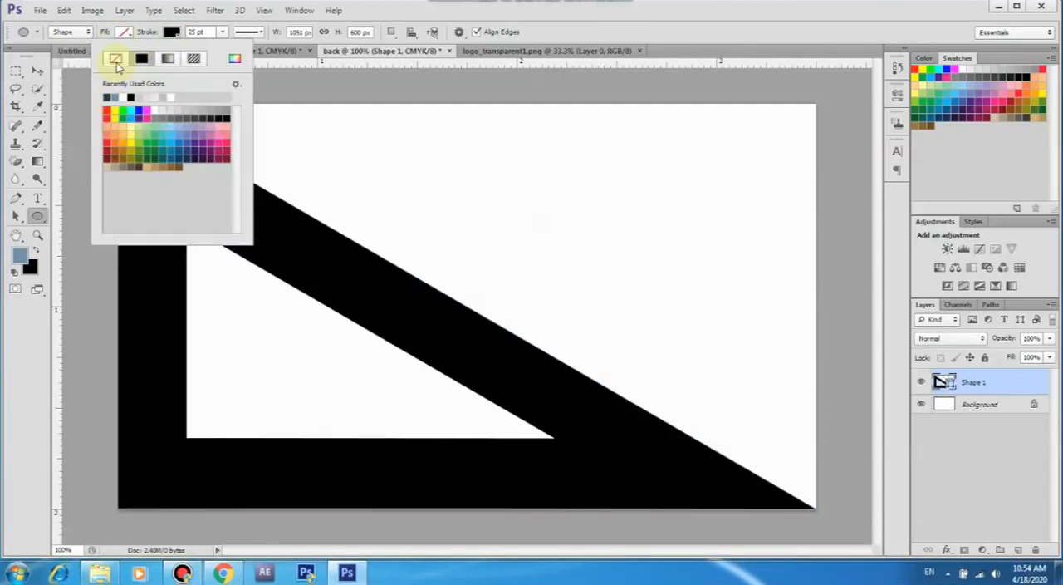
{"action": "left_click", "coordinate": [116, 60]}
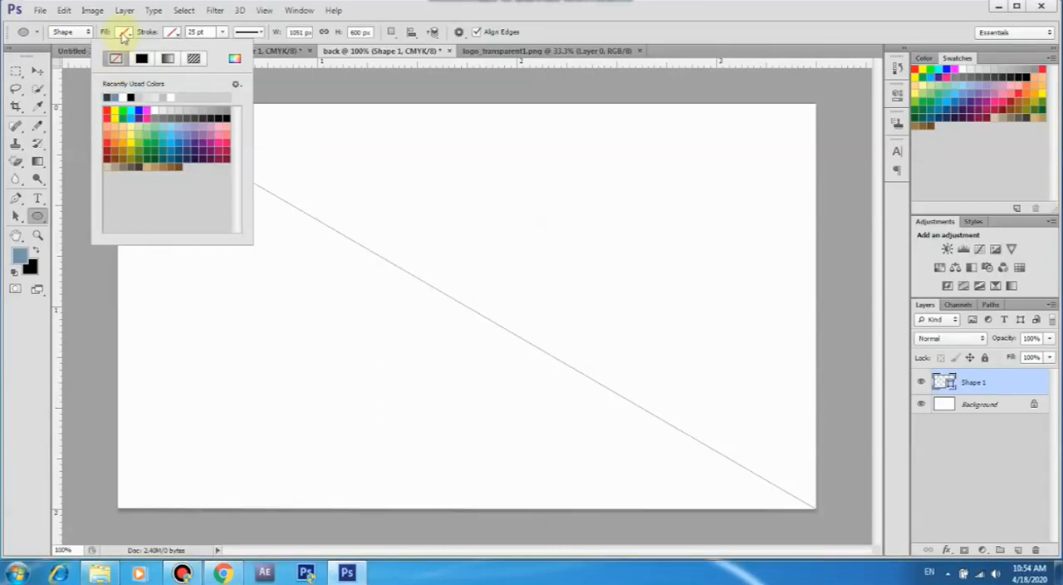
{"action": "left_click", "coordinate": [123, 33]}
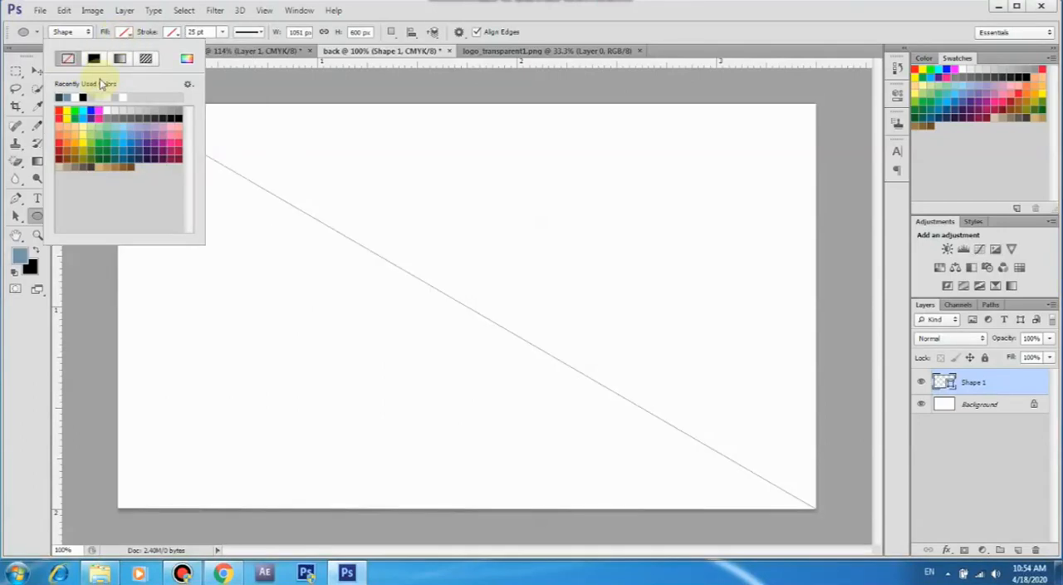
{"action": "left_click", "coordinate": [63, 97]}
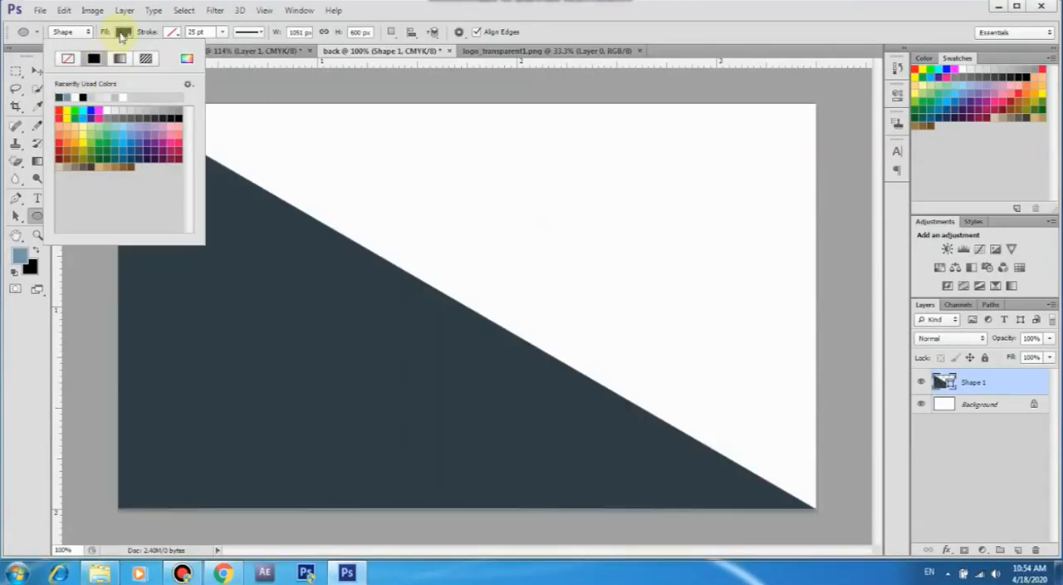
{"action": "left_click", "coordinate": [123, 32]}
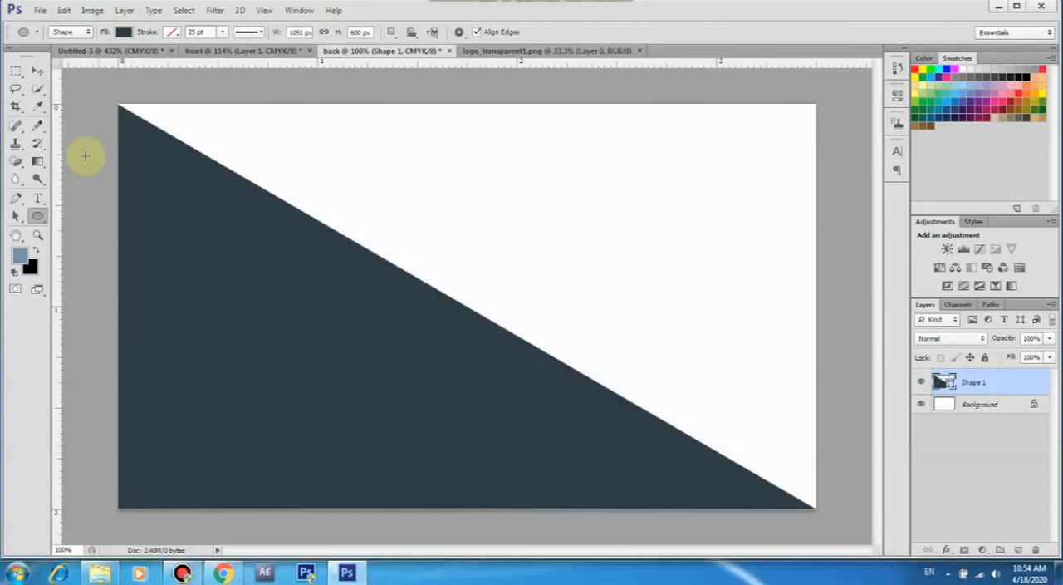
Stretch the triangle slightly with Free Transform so its lower edge meets the card's bottom edge
{"action": "left_click", "coordinate": [38, 71]}
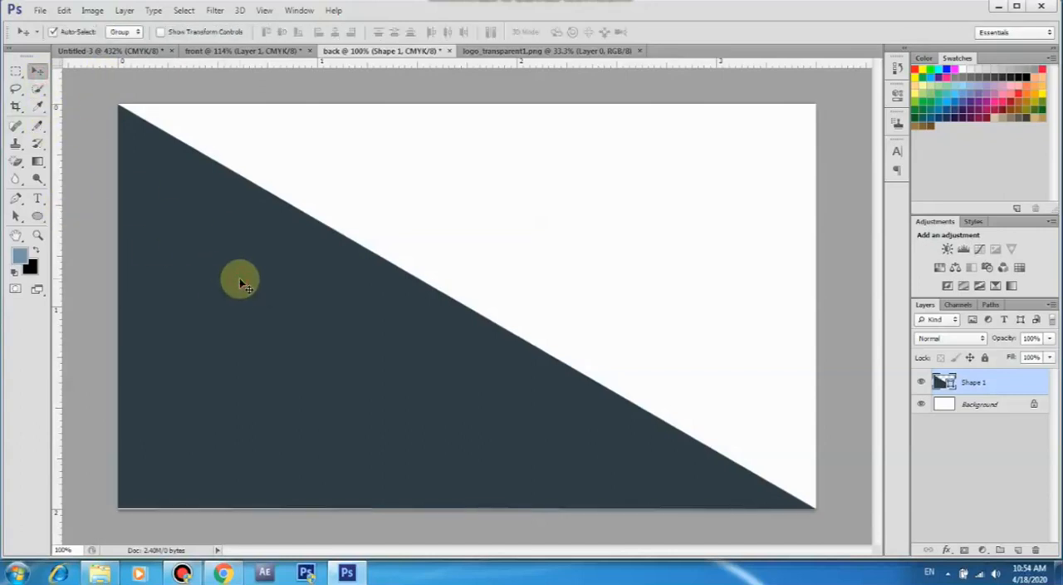
{"action": "left_click", "coordinate": [92, 10]}
{"action": "mouse_move", "coordinate": [64, 10]}
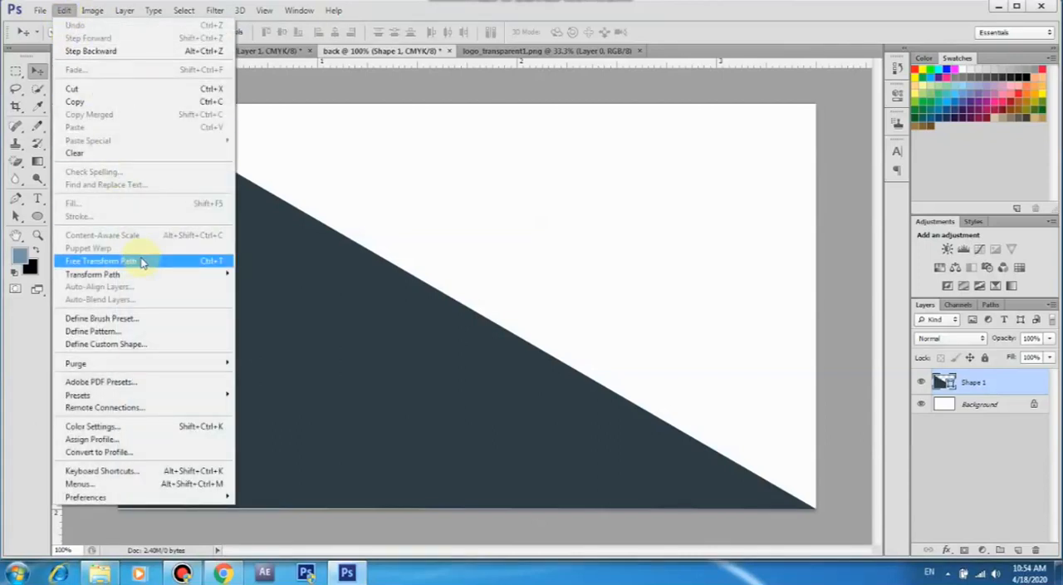
{"action": "left_click", "coordinate": [141, 262]}
{"action": "scroll", "coordinate": [114, 515], "scroll_direction": "up", "scroll_amount": 4}
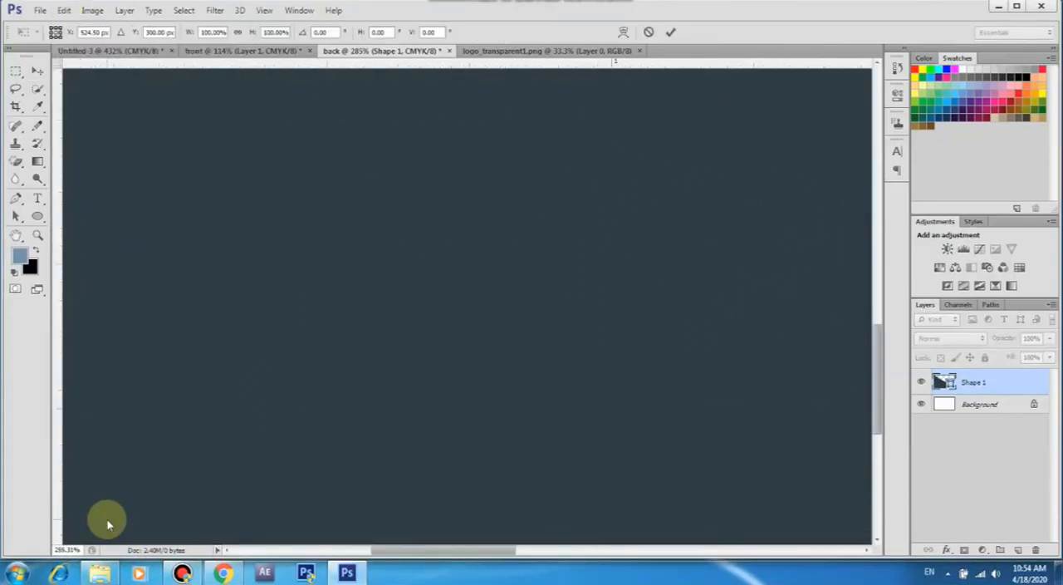
{"action": "left_click_drag", "start_coordinate": [107, 524], "coordinate": [297, 352]}
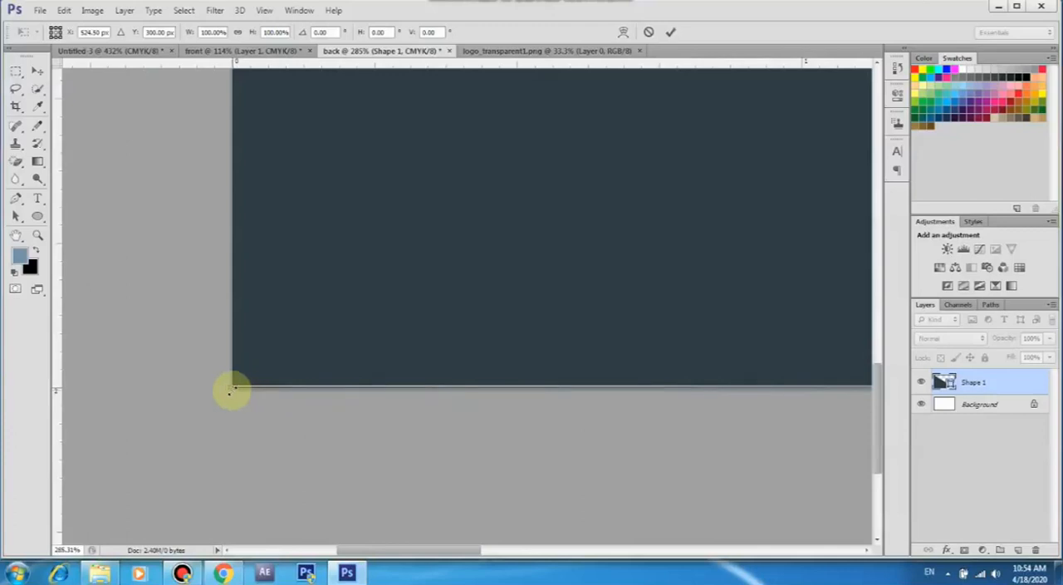
{"action": "left_click_drag", "start_coordinate": [234, 393], "coordinate": [233, 392]}
{"action": "key", "text": "Return"}
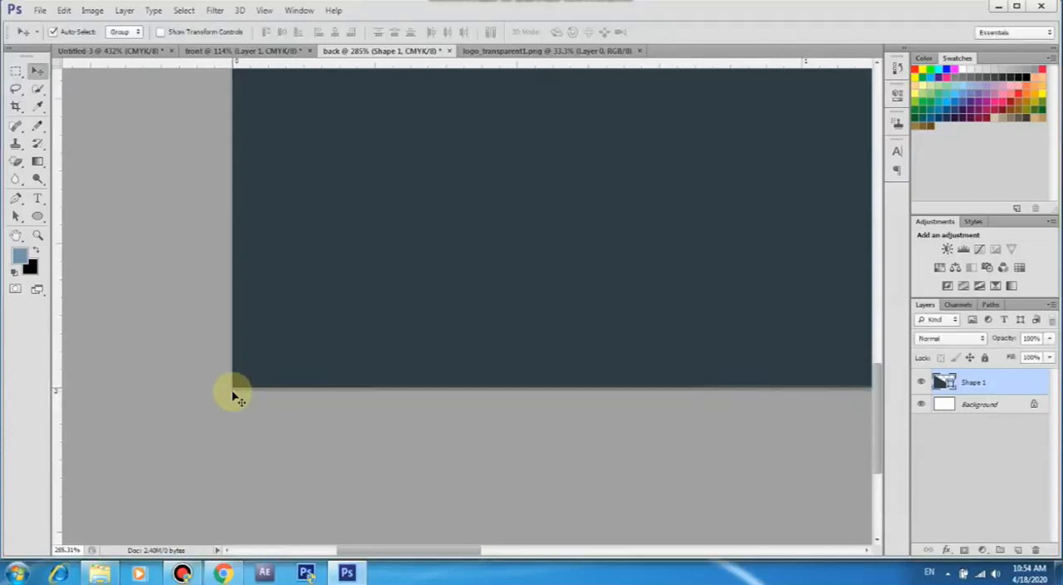
{"action": "key", "text": "ctrl+0"}
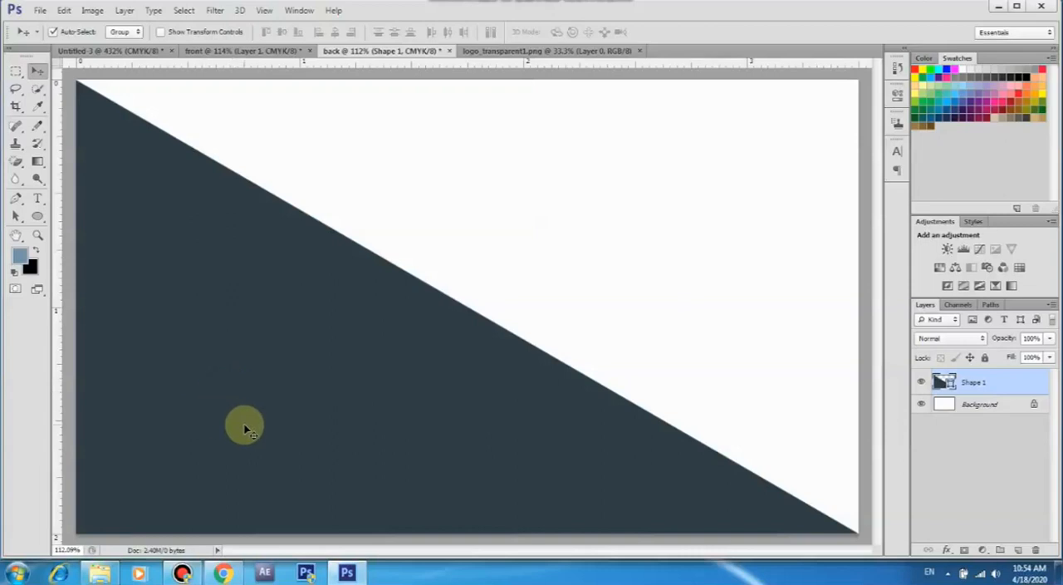
Scale the dark triangle down to about 96% (3.36 × 1.92 in), keeping its bottom-left corner fixed in the card's corner
{"action": "left_click", "coordinate": [63, 10]}
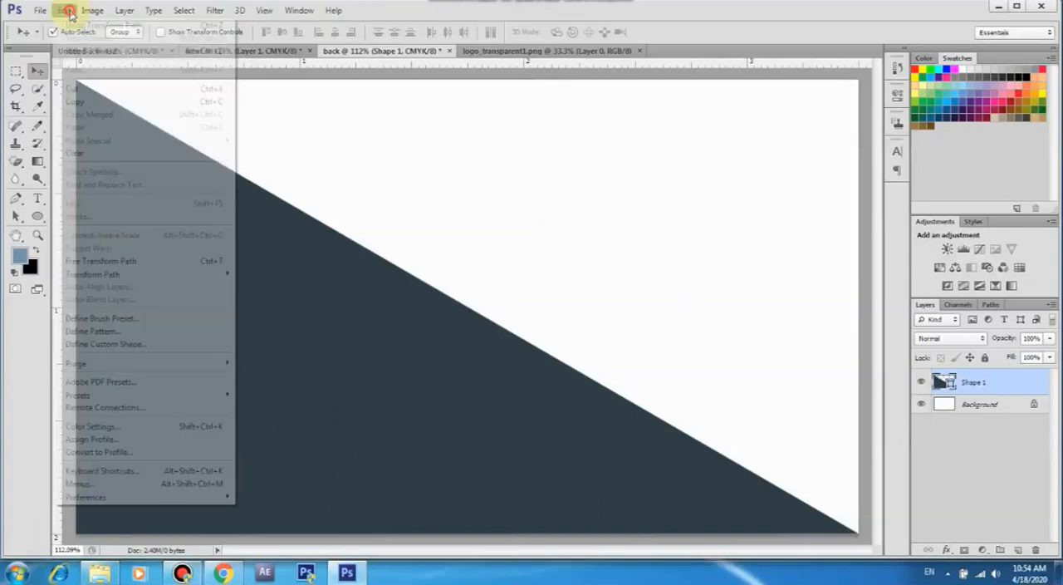
{"action": "left_click", "coordinate": [127, 262]}
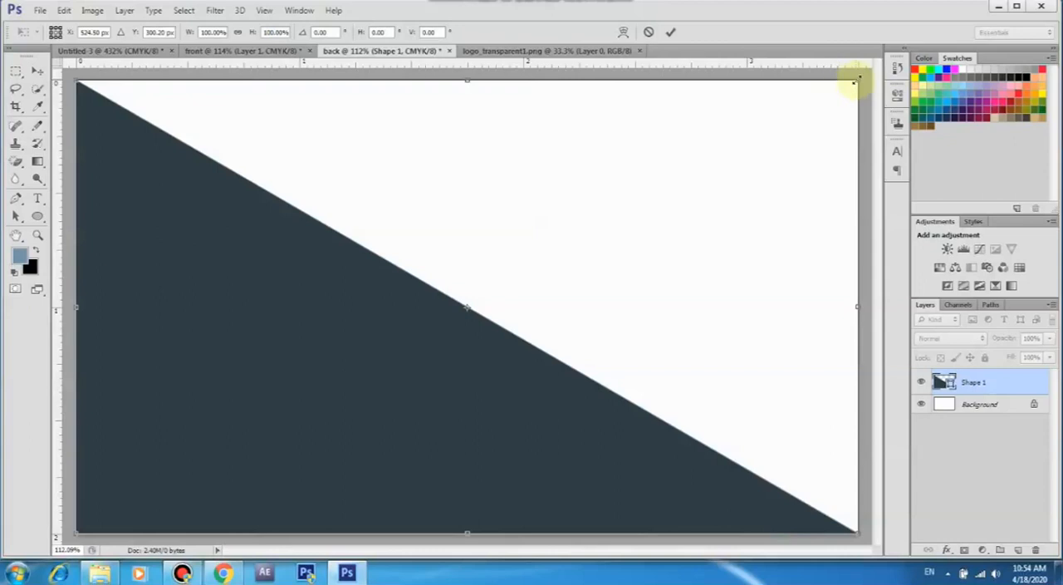
{"action": "left_click_drag", "start_coordinate": [856, 80], "coordinate": [827, 99]}
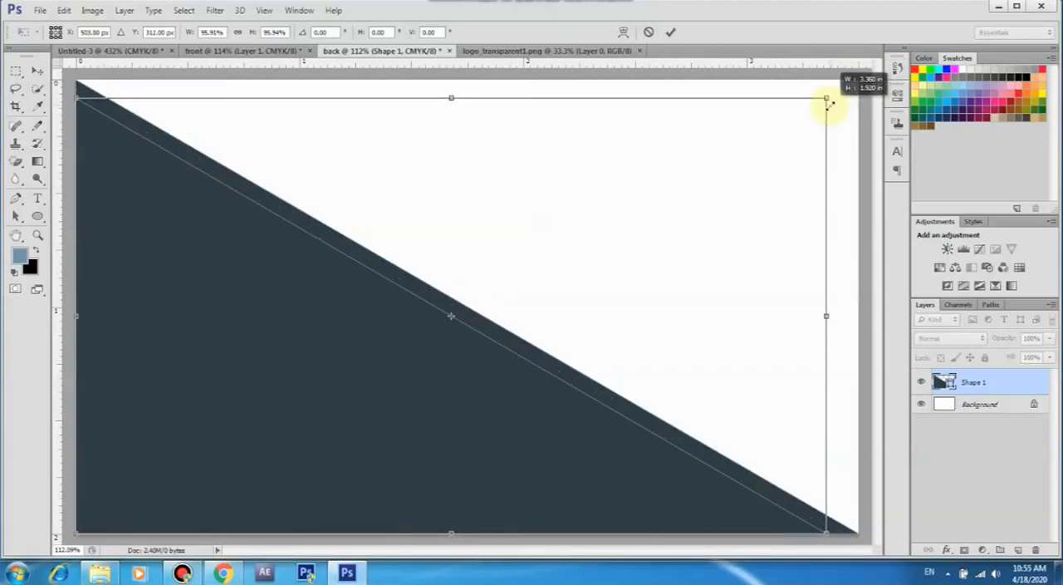
{"action": "left_click", "coordinate": [671, 31]}
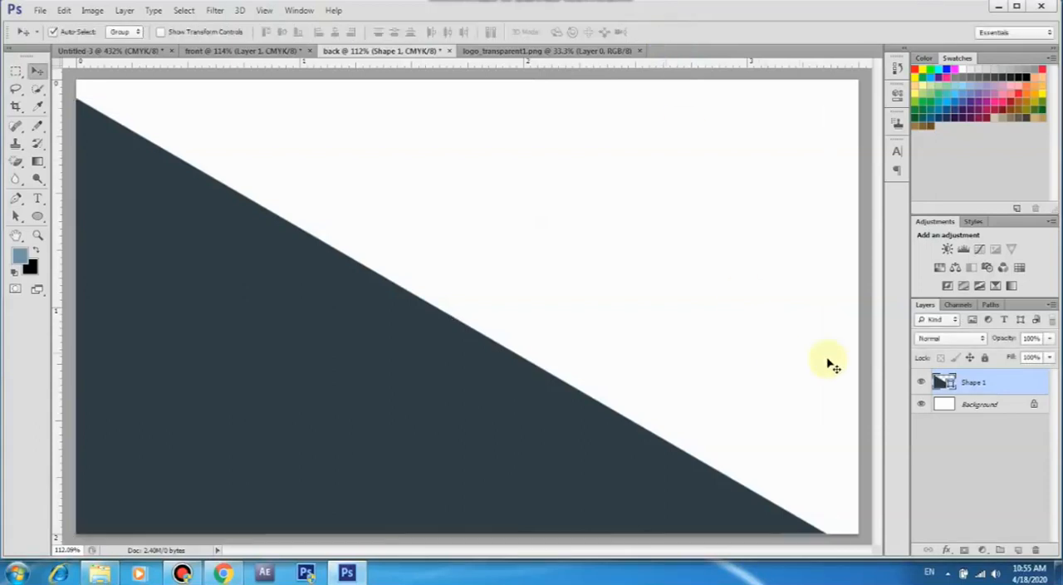
{"action": "key", "text": "ctrl+z"}
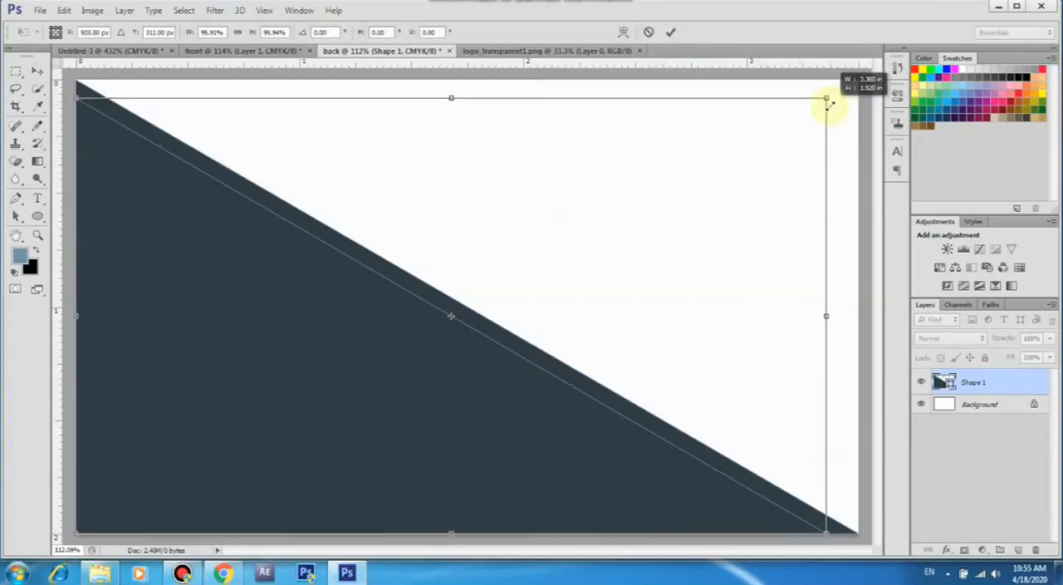
{"action": "left_click_drag", "start_coordinate": [830, 105], "coordinate": [829, 104]}
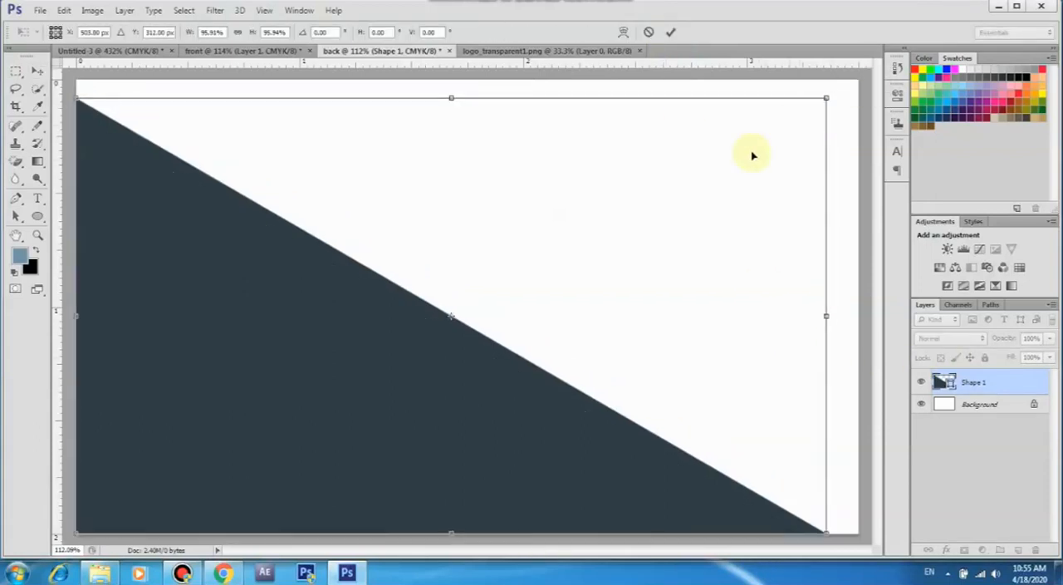
{"action": "left_click", "coordinate": [671, 33]}
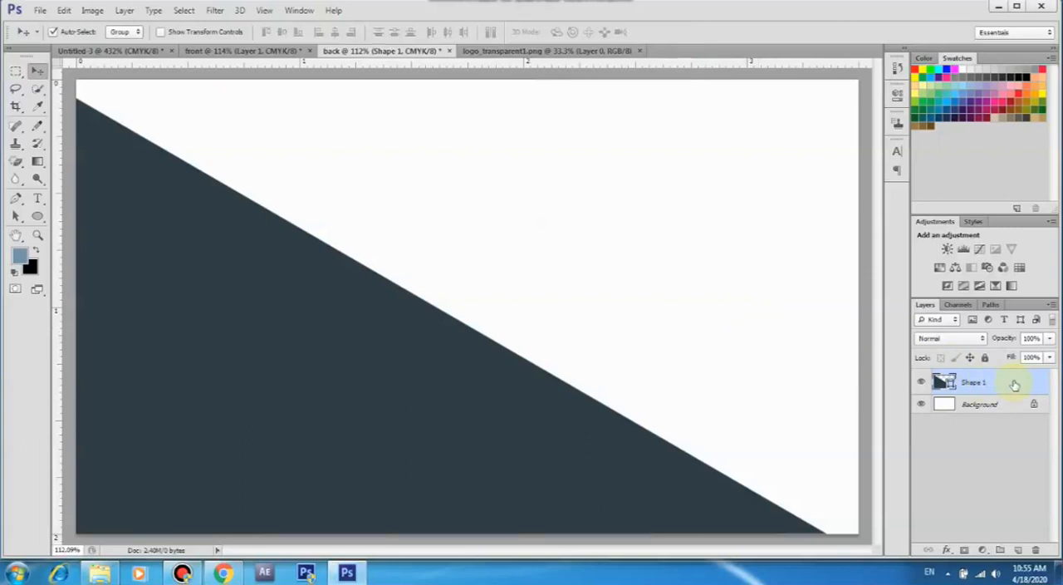
Duplicate the triangle layer and flip the copy to -100% width and height, placing it in the card's top-right corner
{"action": "left_click_drag", "start_coordinate": [1015, 384], "coordinate": [1017, 549]}
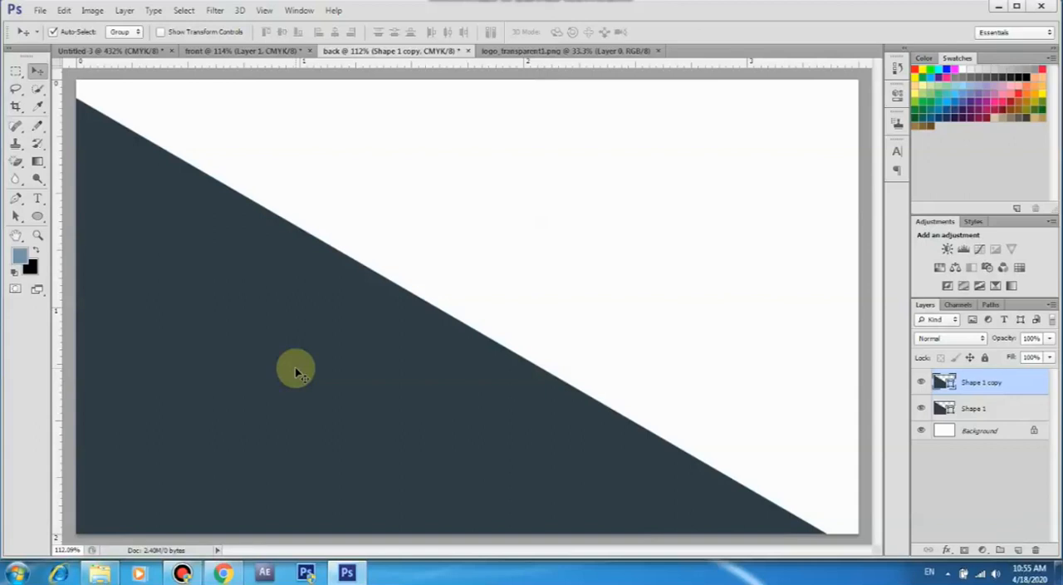
{"action": "left_click", "coordinate": [93, 10]}
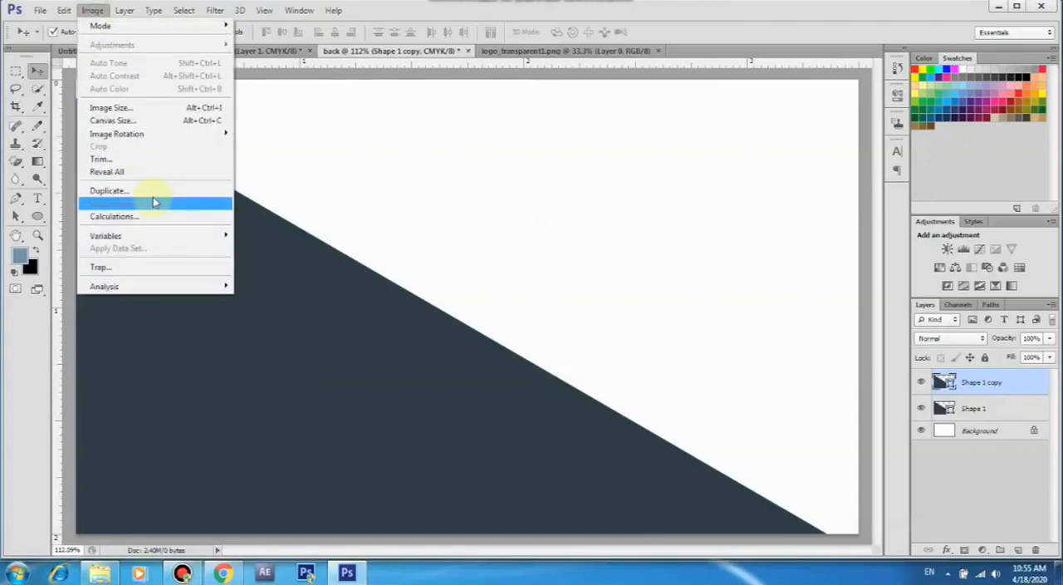
{"action": "left_click", "coordinate": [65, 10]}
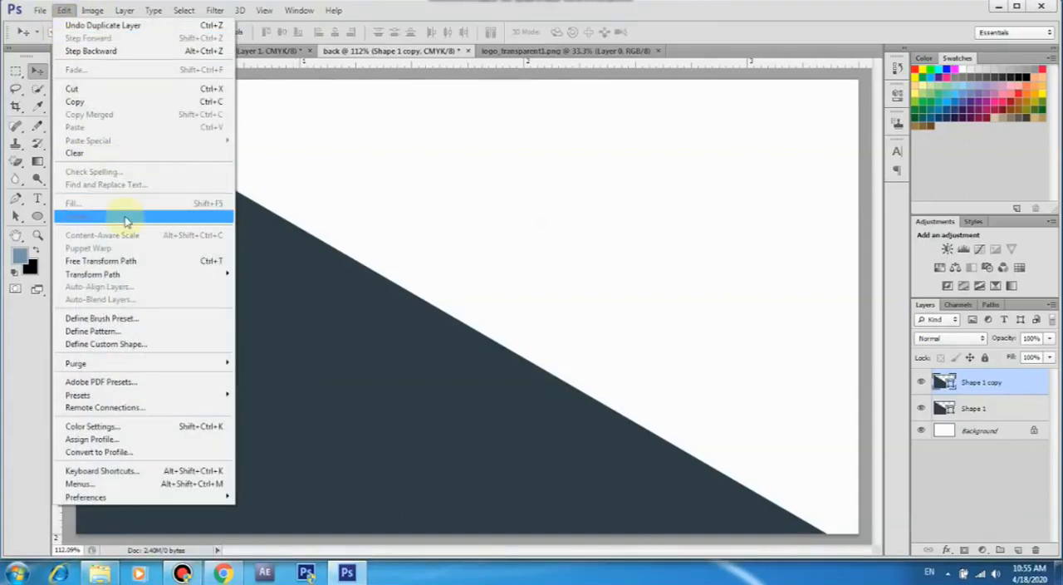
{"action": "left_click", "coordinate": [140, 262]}
{"action": "left_click_drag", "start_coordinate": [71, 86], "coordinate": [772, 468]}
{"action": "left_click_drag", "start_coordinate": [677, 332], "coordinate": [706, 313]}
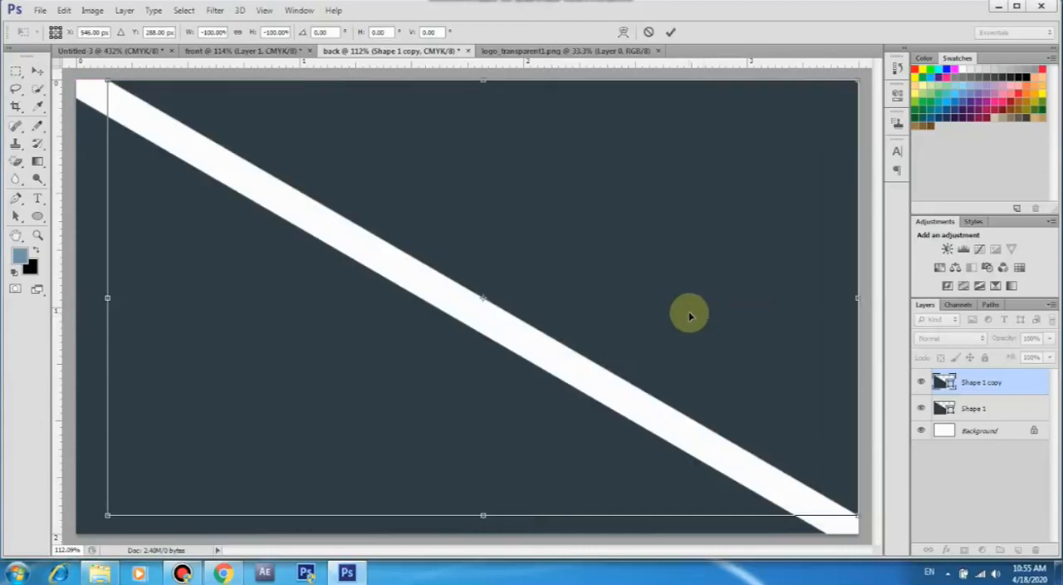
{"action": "left_click", "coordinate": [670, 32]}
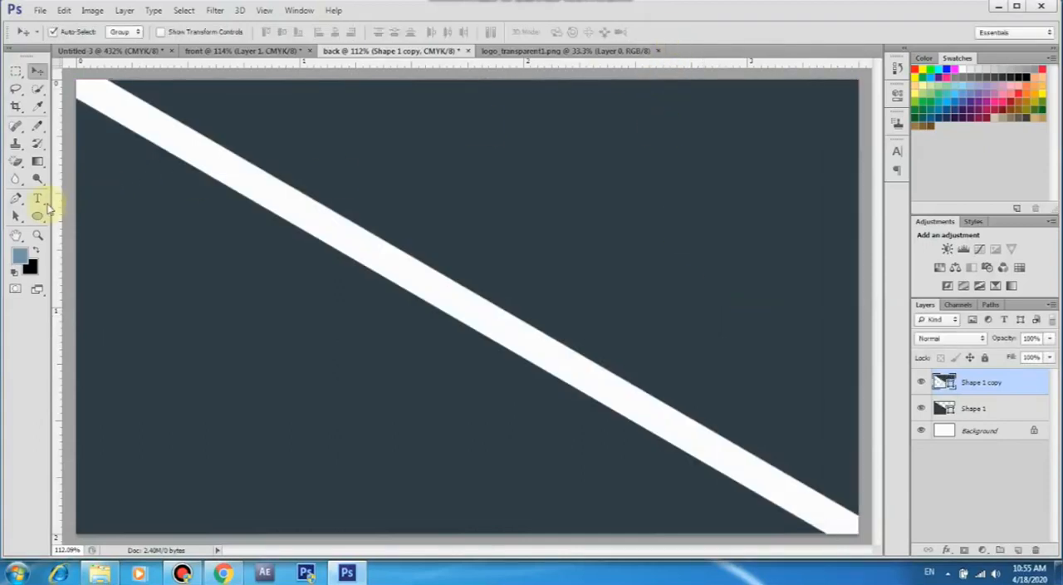
Fill the top-right triangle copy with the recently used steel blue colour
{"action": "left_click", "coordinate": [37, 215]}
{"action": "left_click", "coordinate": [123, 32]}
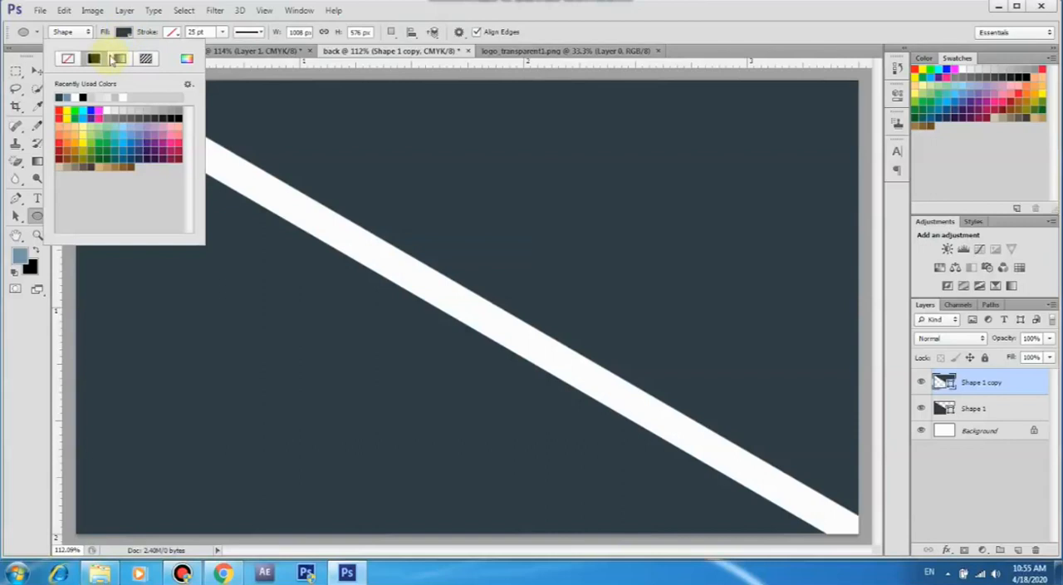
{"action": "left_click", "coordinate": [65, 96]}
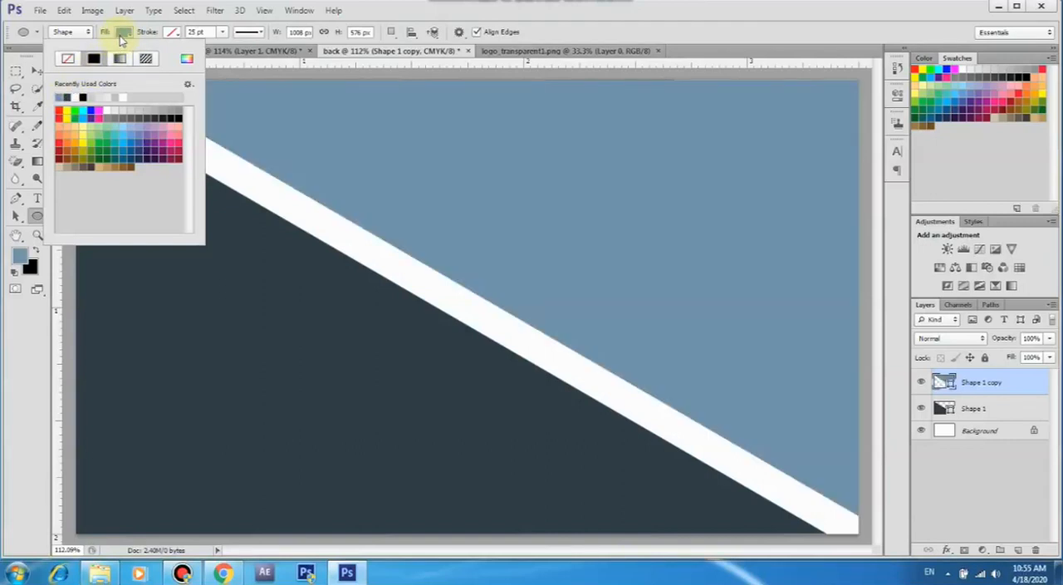
{"action": "left_click", "coordinate": [123, 34]}
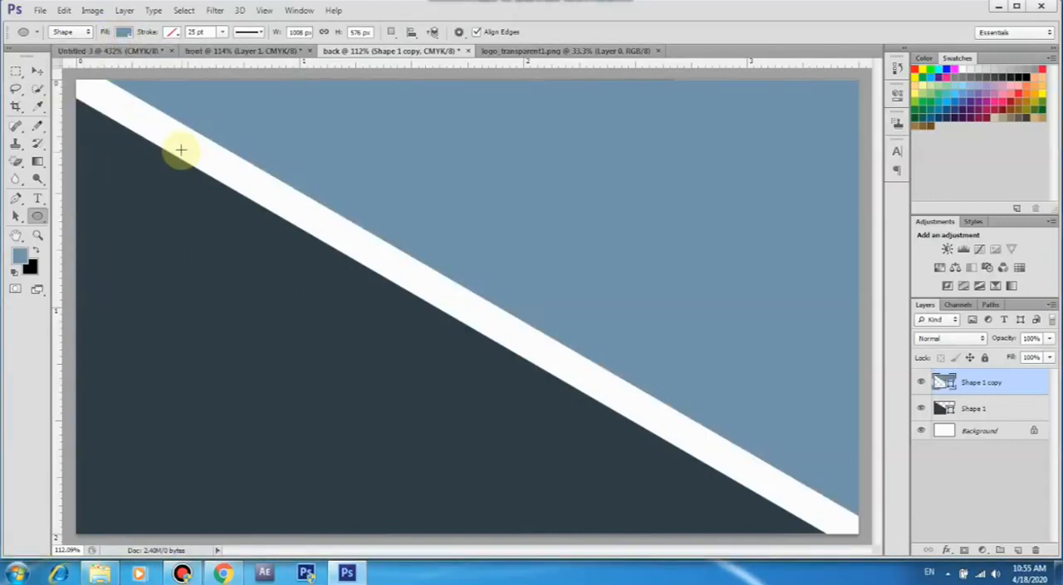
{"action": "left_click", "coordinate": [37, 72]}
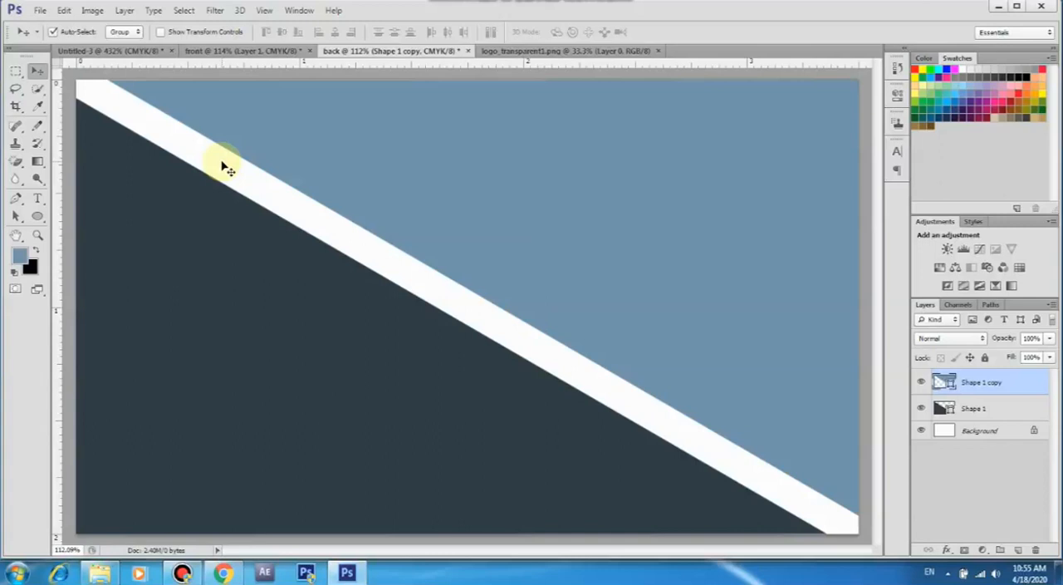
{"action": "key", "text": "u"}
{"action": "left_click", "coordinate": [123, 33]}
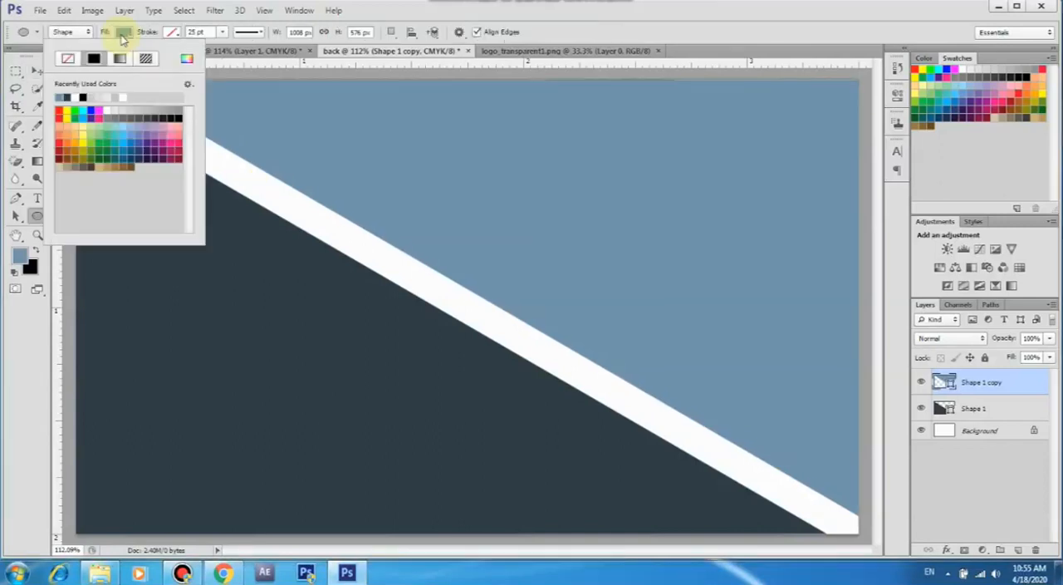
{"action": "left_click", "coordinate": [123, 37]}
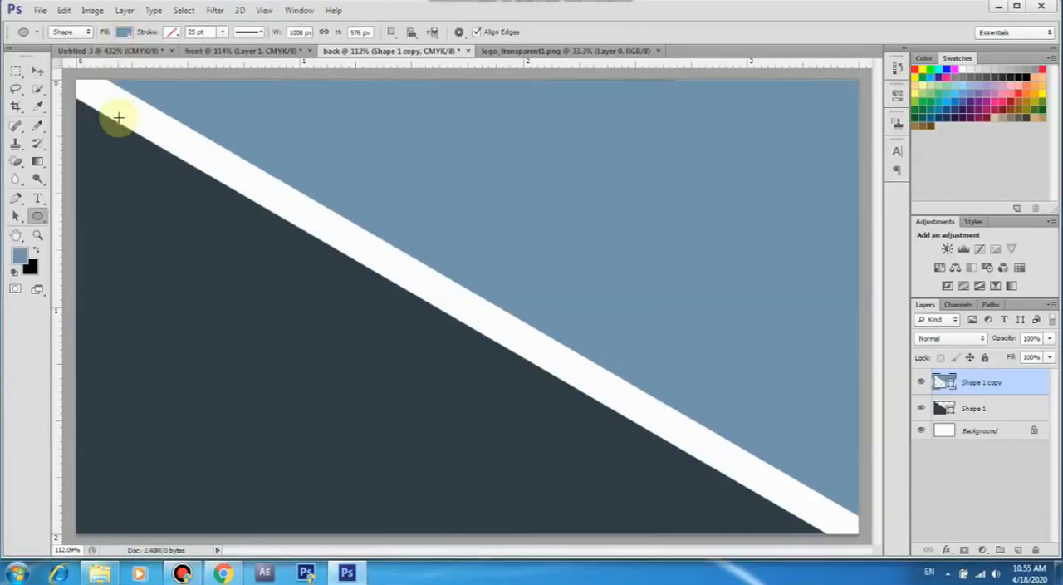
{"action": "left_click", "coordinate": [36, 71]}
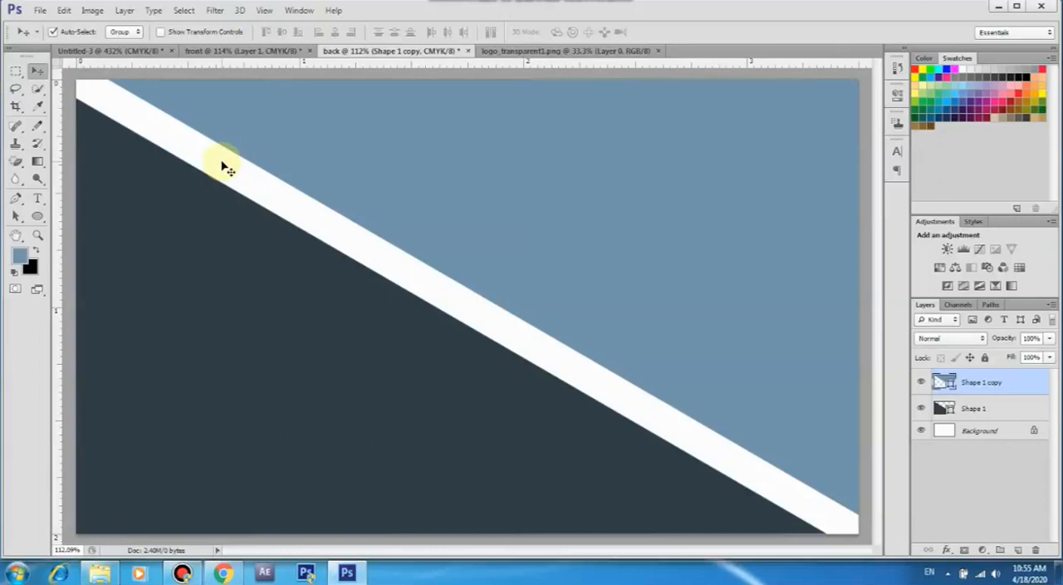
{"action": "left_click", "coordinate": [70, 82]}
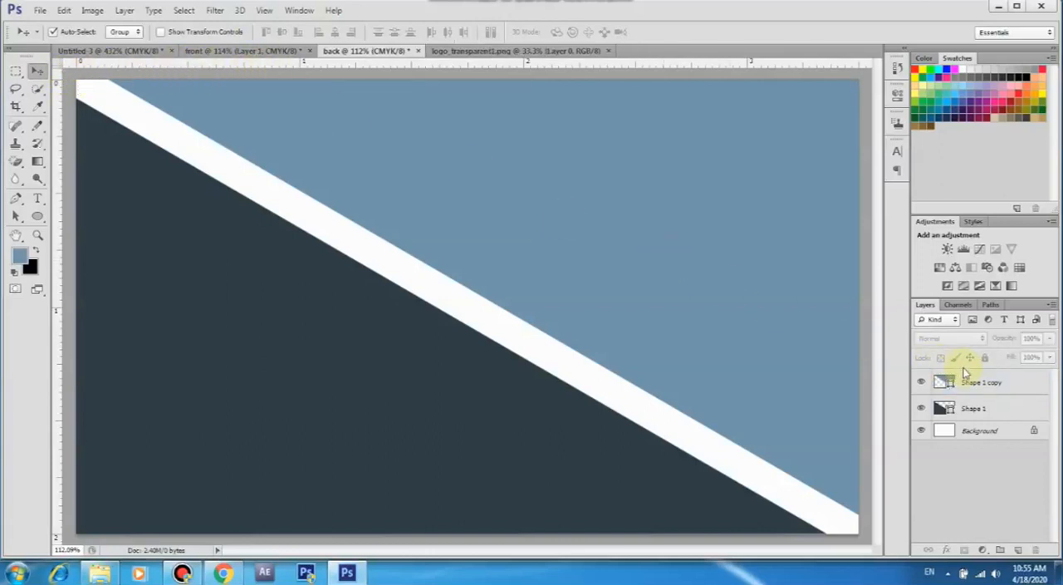
Lock both triangle shape layers completely and deselect them
{"action": "left_click", "coordinate": [989, 384]}
{"action": "left_click", "coordinate": [986, 360]}
{"action": "left_click", "coordinate": [995, 410]}
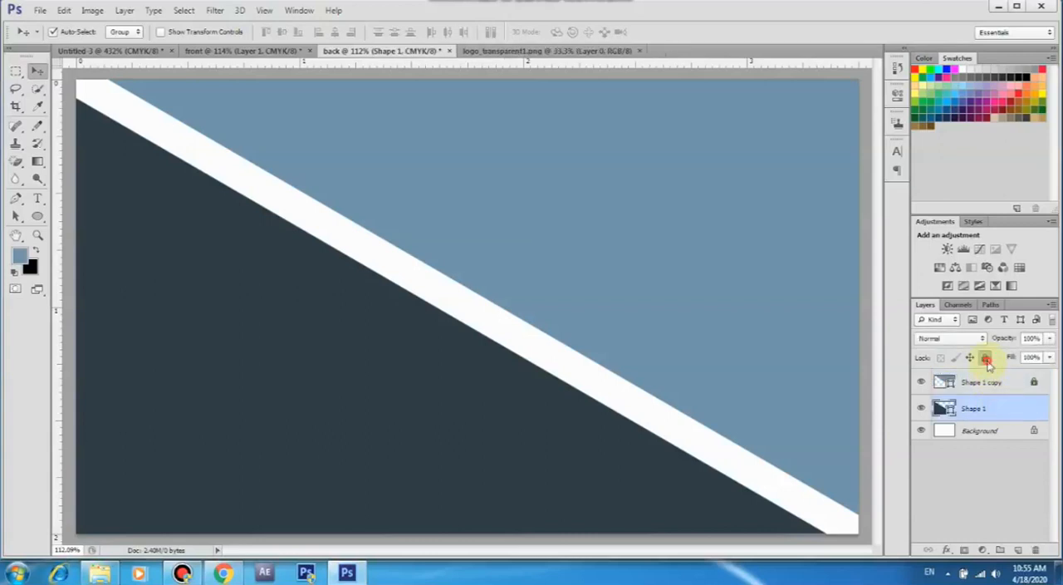
{"action": "left_click", "coordinate": [986, 359]}
{"action": "left_click", "coordinate": [681, 284]}
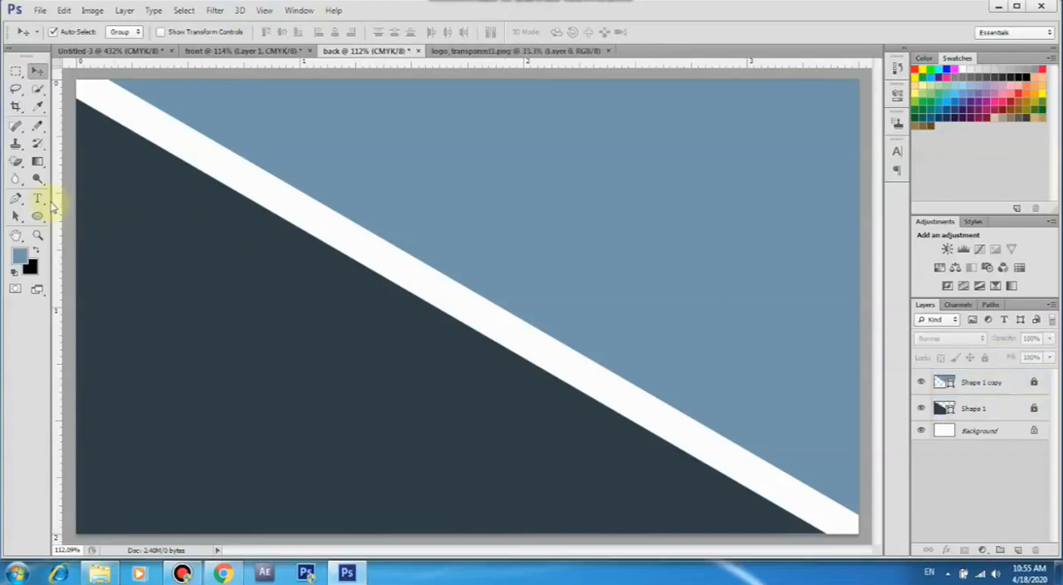
Start a text line in the blue triangle at 12 pt, with the text colour sampled from the dark slate triangle
{"action": "left_click", "coordinate": [37, 202]}
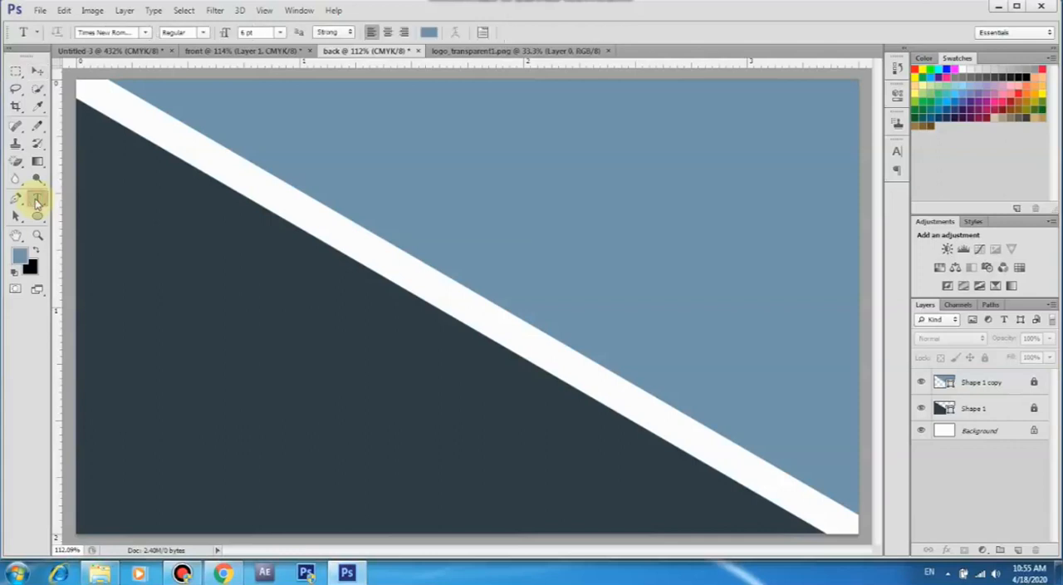
{"action": "left_click", "coordinate": [506, 170]}
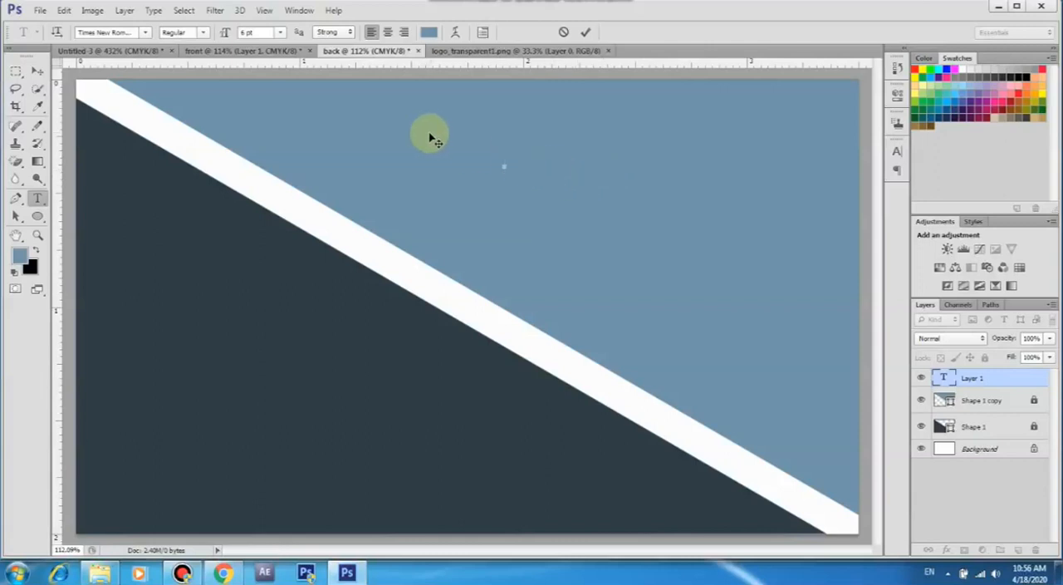
{"action": "left_click", "coordinate": [280, 32]}
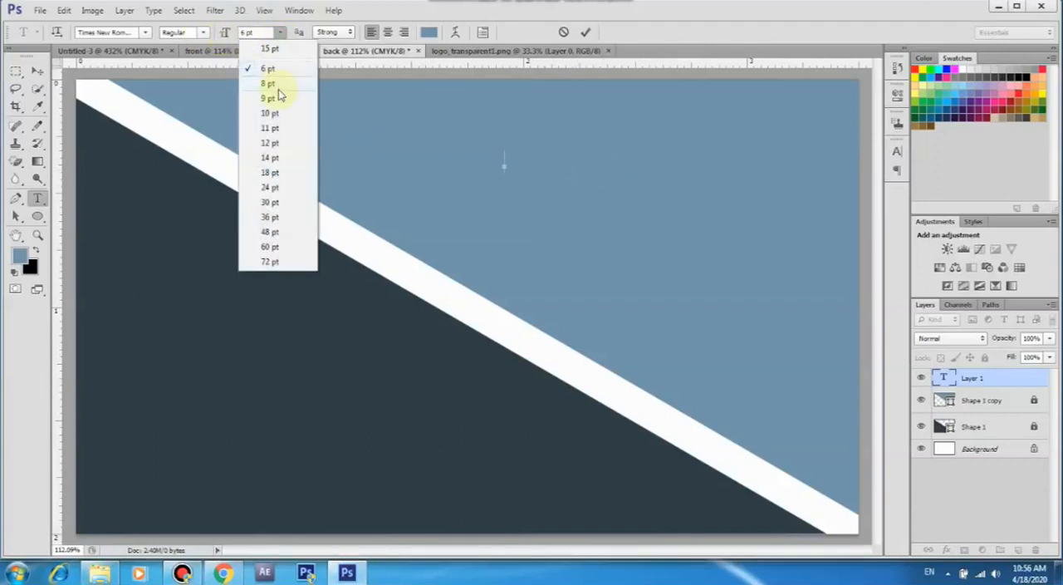
{"action": "left_click", "coordinate": [283, 143]}
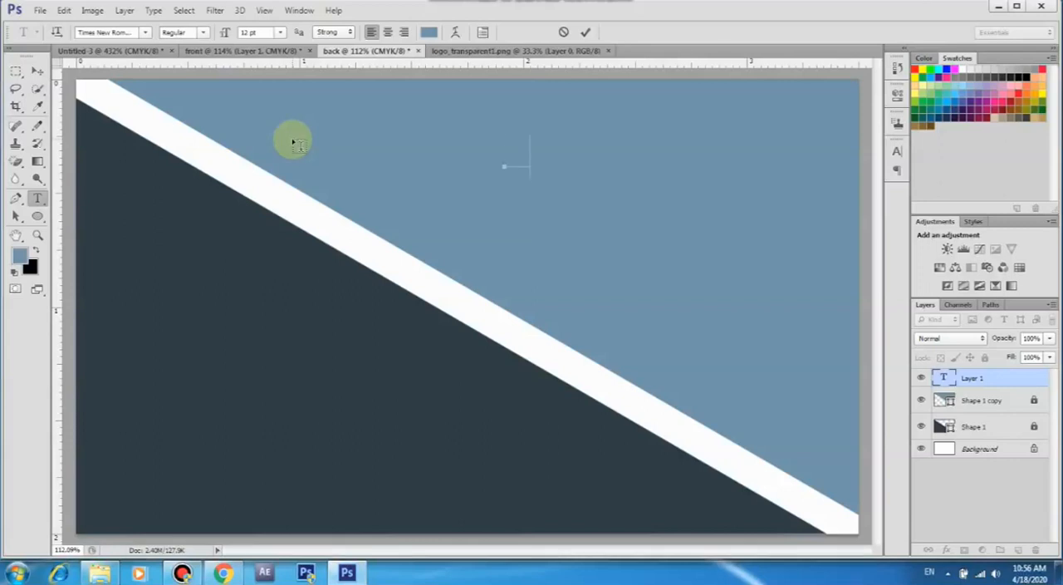
{"action": "left_click", "coordinate": [428, 31]}
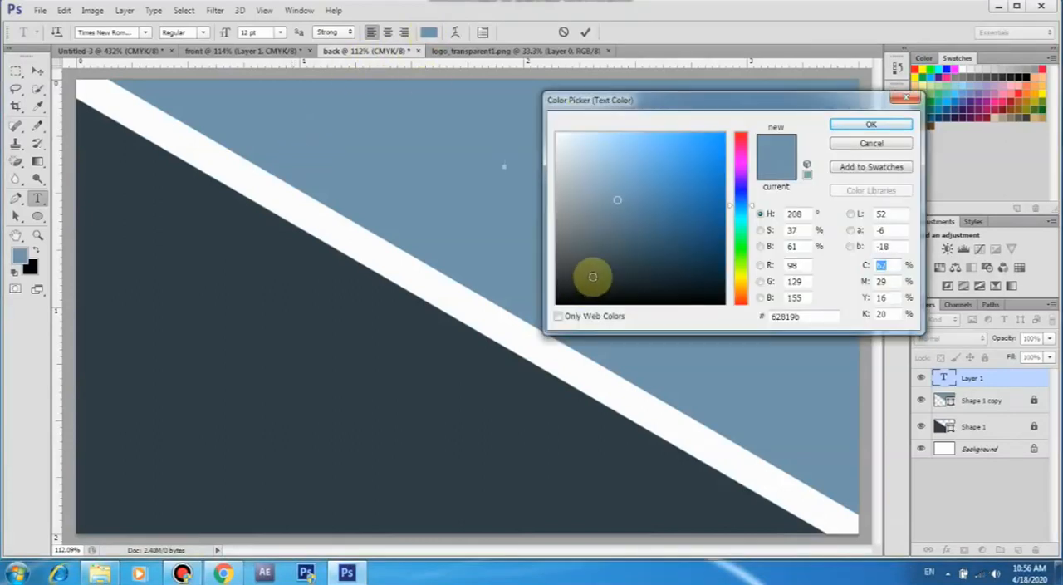
{"action": "left_click", "coordinate": [340, 352]}
{"action": "left_click", "coordinate": [871, 123]}
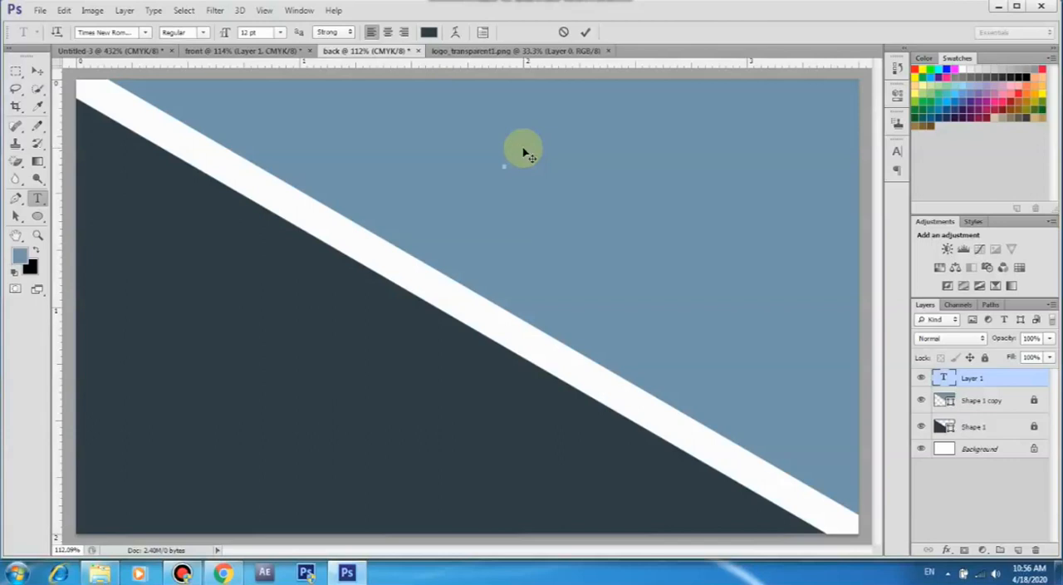
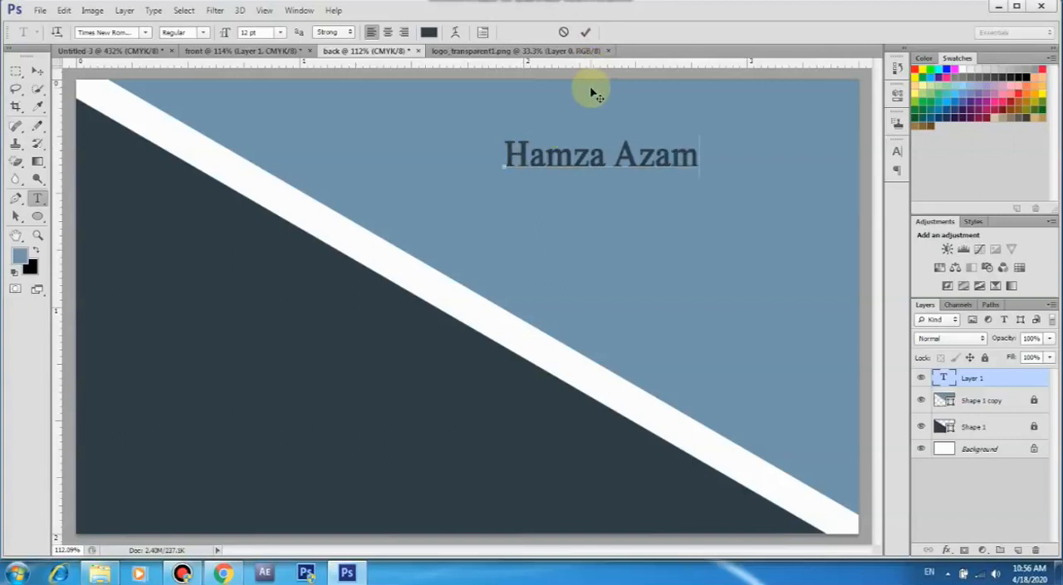
Enter the cardholder's full name with the job title "Creative Director" on a second line
{"action": "type", "text": "Crea"}
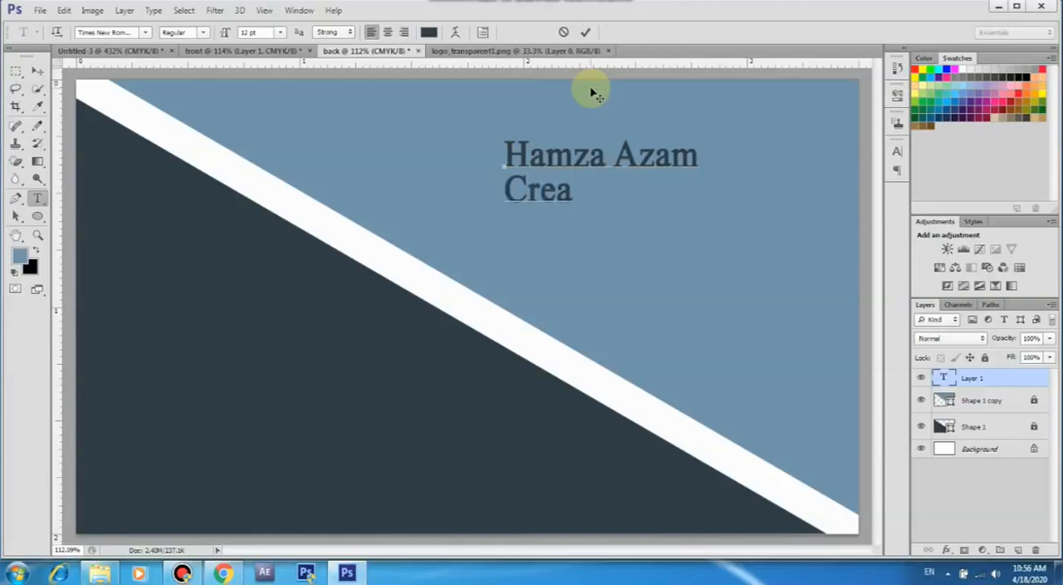
{"action": "type", "text": "tive Director"}
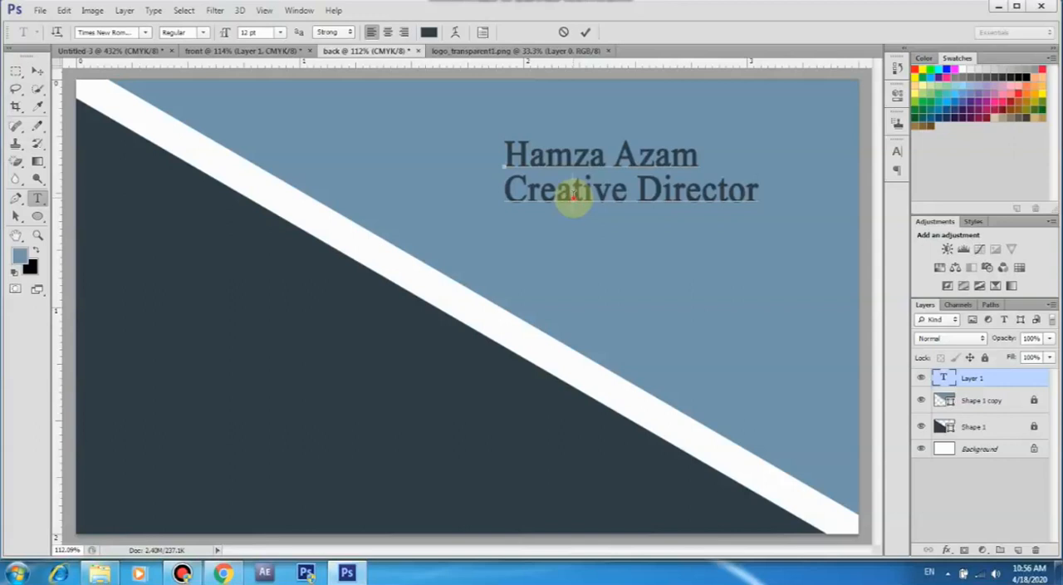
Select the "Creative Director" line and reduce its font size to 8 pt
{"action": "triple_click", "coordinate": [573, 193]}
{"action": "left_click", "coordinate": [244, 31]}
{"action": "scroll", "coordinate": [246, 32], "scroll_direction": "down", "scroll_amount": 3}
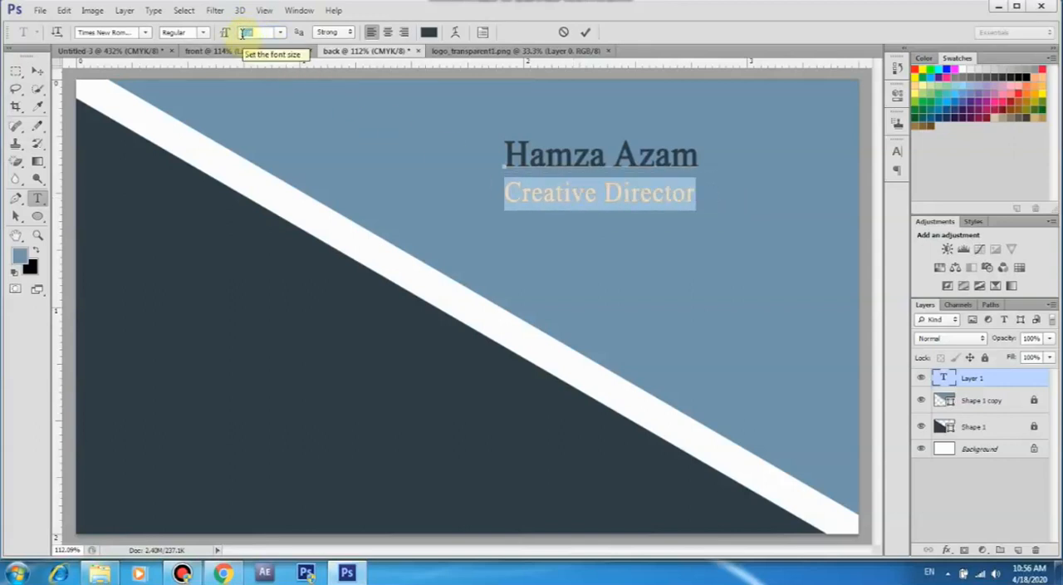
{"action": "scroll", "coordinate": [246, 31], "scroll_direction": "up", "scroll_amount": 2}
{"action": "left_click", "coordinate": [246, 32]}
{"action": "scroll", "coordinate": [245, 31], "scroll_direction": "down", "scroll_amount": 3}
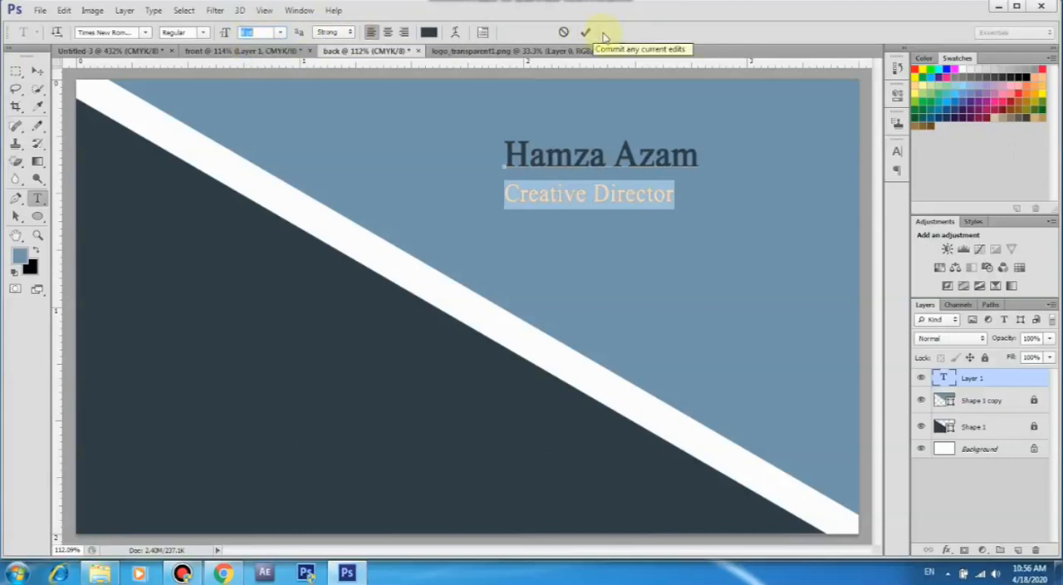
Widen the "Creative Director" line to 106% horizontal scale and set its leading to 8 pt
{"action": "left_click", "coordinate": [898, 153]}
{"action": "scroll", "coordinate": [848, 215], "scroll_direction": "up", "scroll_amount": 15}
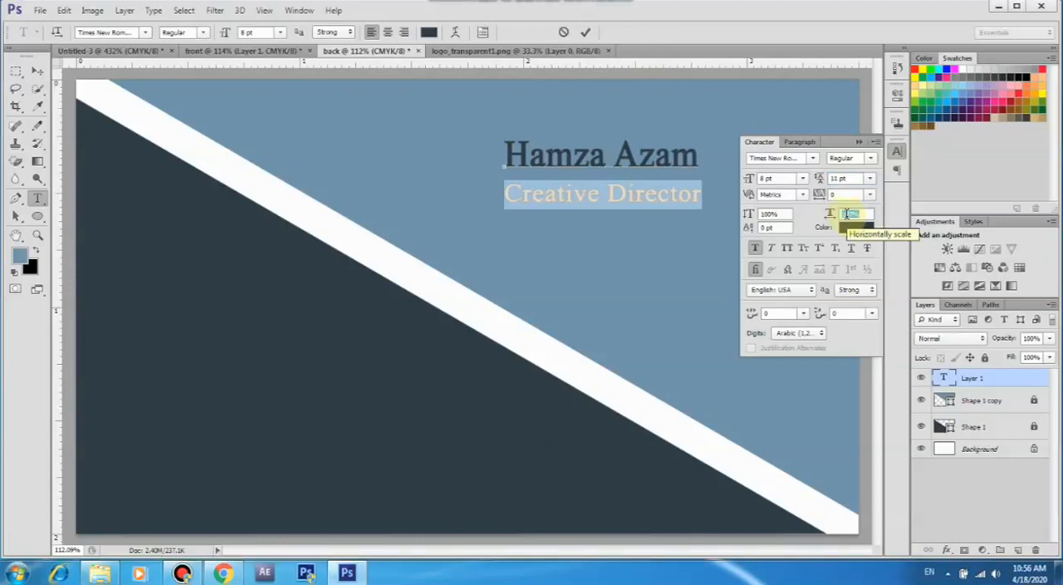
{"action": "scroll", "coordinate": [847, 214], "scroll_direction": "down", "scroll_amount": 1}
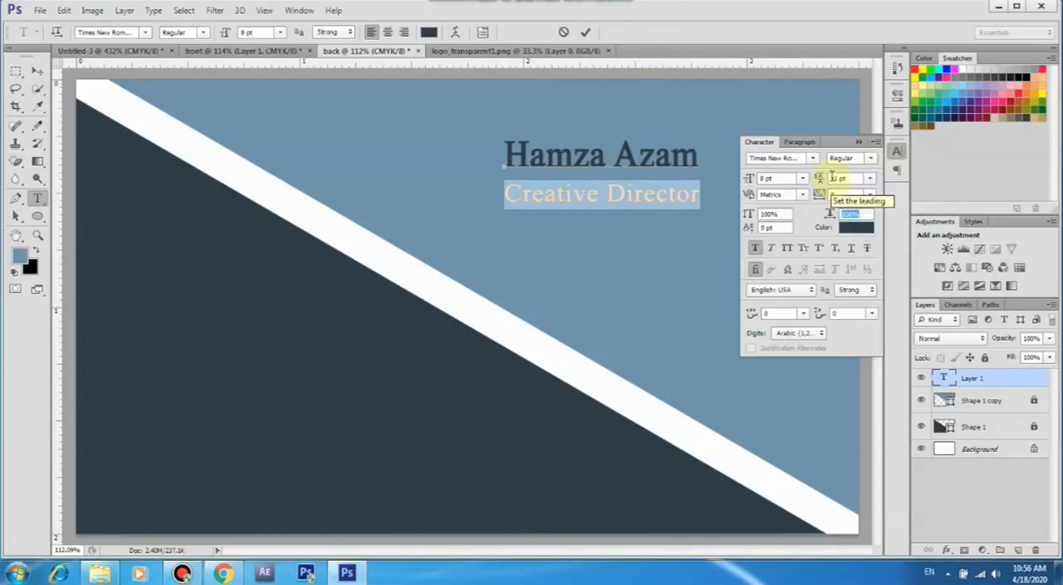
{"action": "left_click", "coordinate": [834, 177]}
{"action": "scroll", "coordinate": [834, 177], "scroll_direction": "down", "scroll_amount": 3}
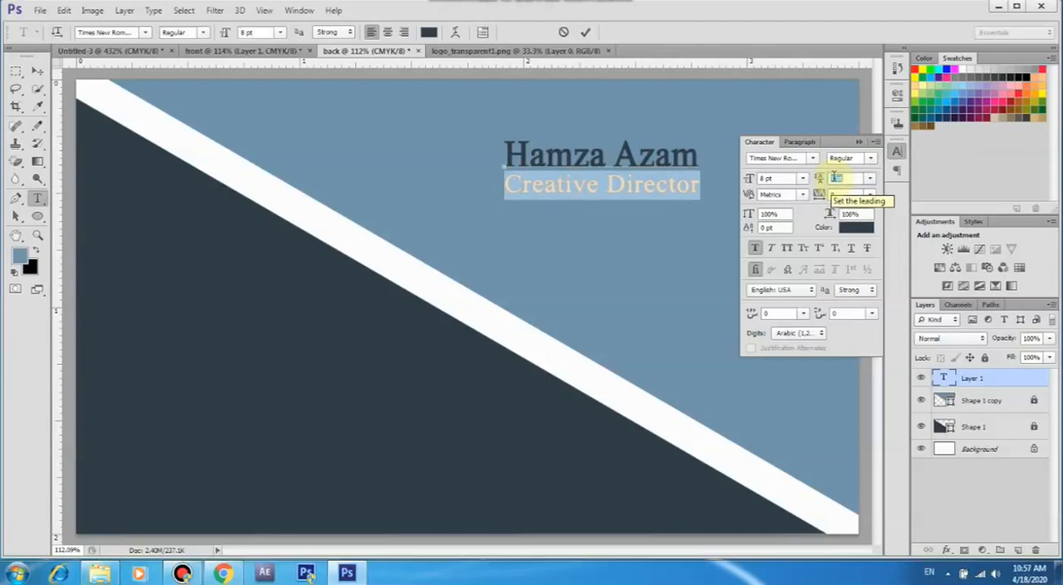
Set the "Creative Director" line's font size to 6 pt and its horizontal scale to 134%
{"action": "left_click", "coordinate": [766, 177]}
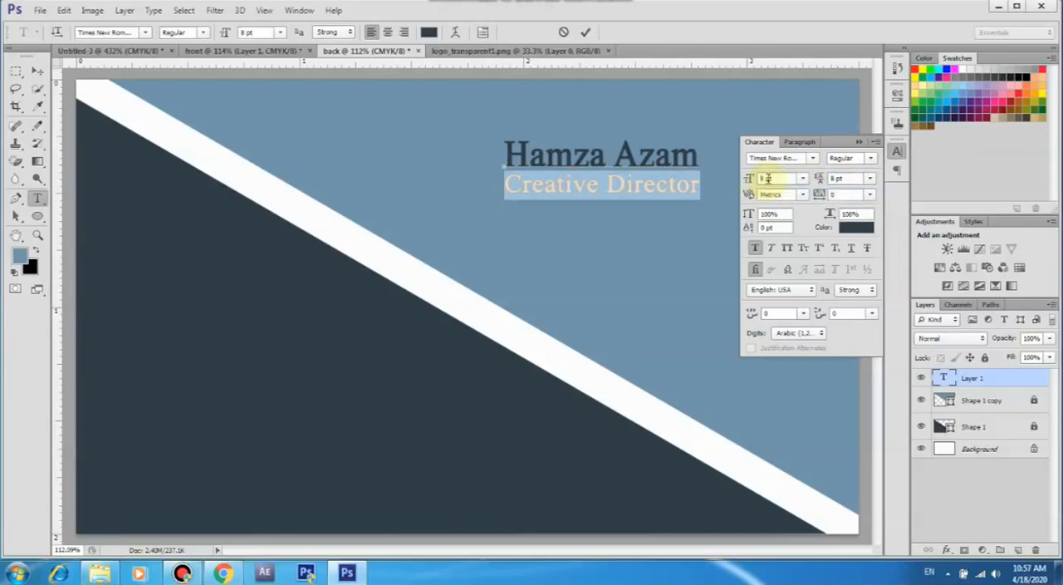
{"action": "scroll", "coordinate": [765, 178], "scroll_direction": "down", "scroll_amount": 1}
{"action": "scroll", "coordinate": [766, 178], "scroll_direction": "down", "scroll_amount": 1}
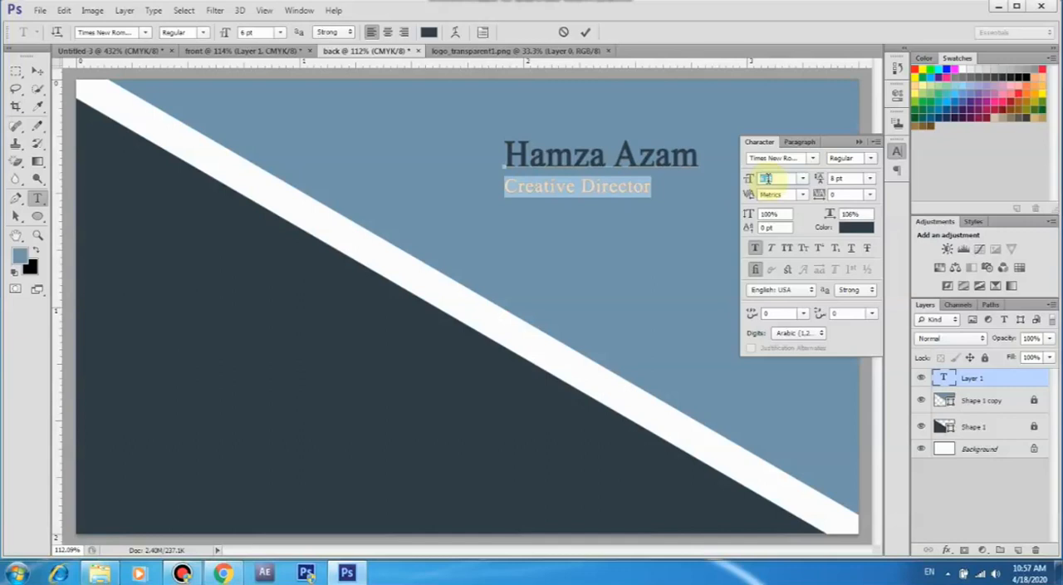
{"action": "left_click", "coordinate": [847, 213]}
{"action": "scroll", "coordinate": [849, 214], "scroll_direction": "up", "scroll_amount": 10}
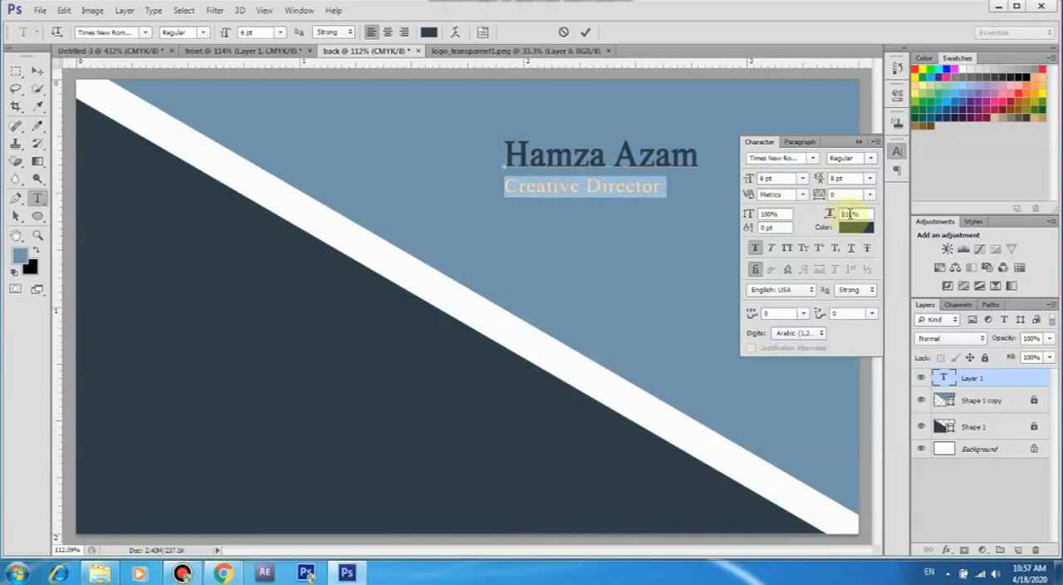
{"action": "scroll", "coordinate": [849, 213], "scroll_direction": "up", "scroll_amount": 4}
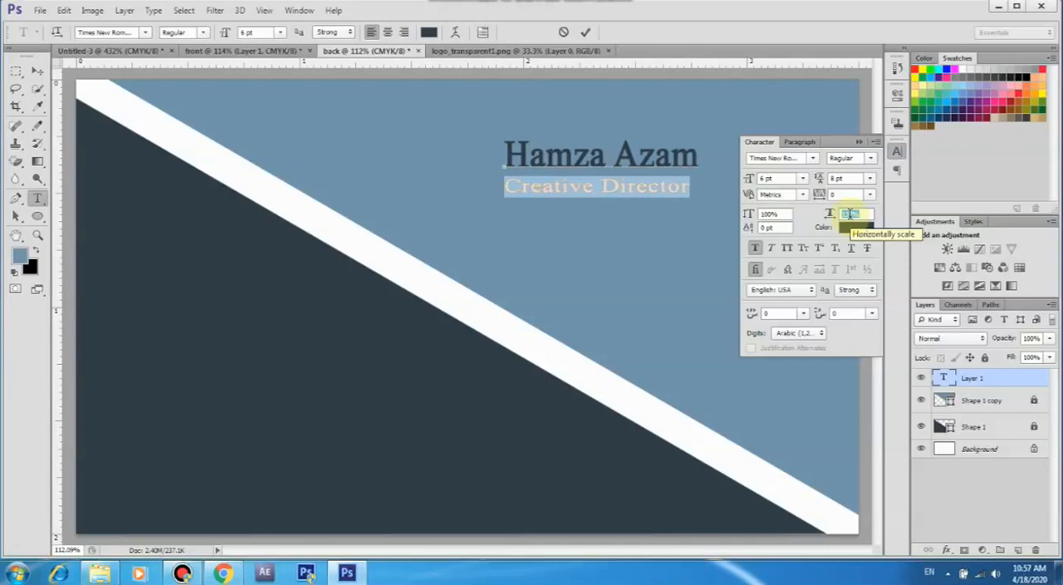
Narrow the name line's horizontal scale to match the width of "Creative Director", and commit the text
{"action": "triple_click", "coordinate": [633, 160]}
{"action": "left_click", "coordinate": [849, 214]}
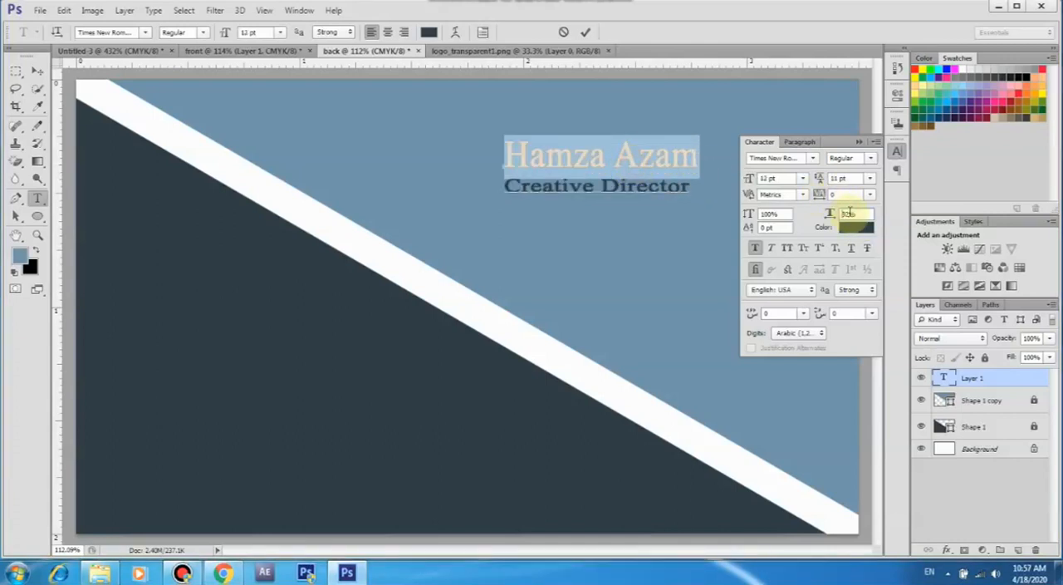
{"action": "scroll", "coordinate": [849, 213], "scroll_direction": "down", "scroll_amount": 4}
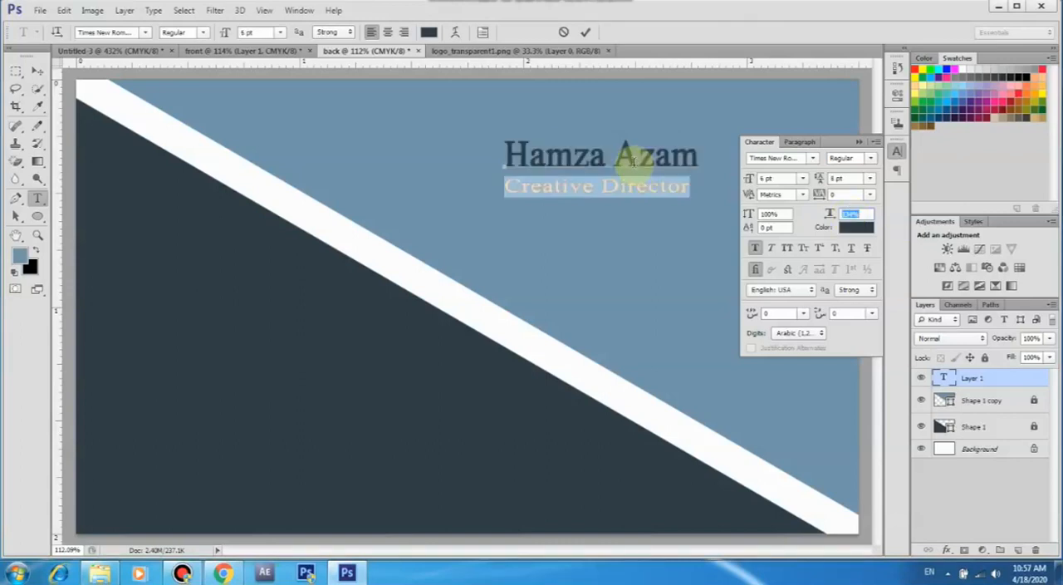
{"action": "scroll", "coordinate": [849, 213], "scroll_direction": "up", "scroll_amount": 4}
{"action": "scroll", "coordinate": [849, 214], "scroll_direction": "down", "scroll_amount": 4}
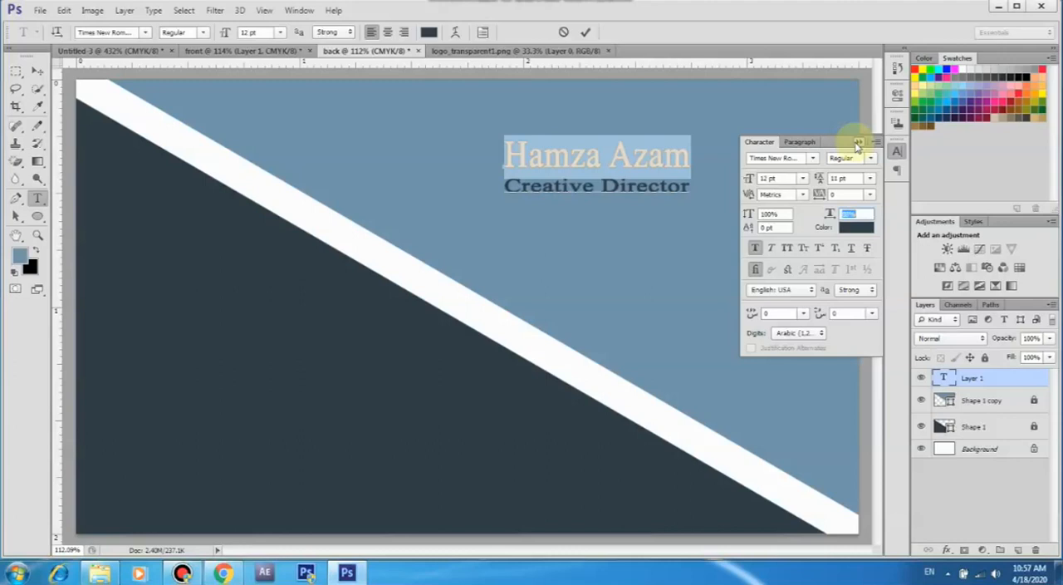
{"action": "left_click", "coordinate": [860, 142]}
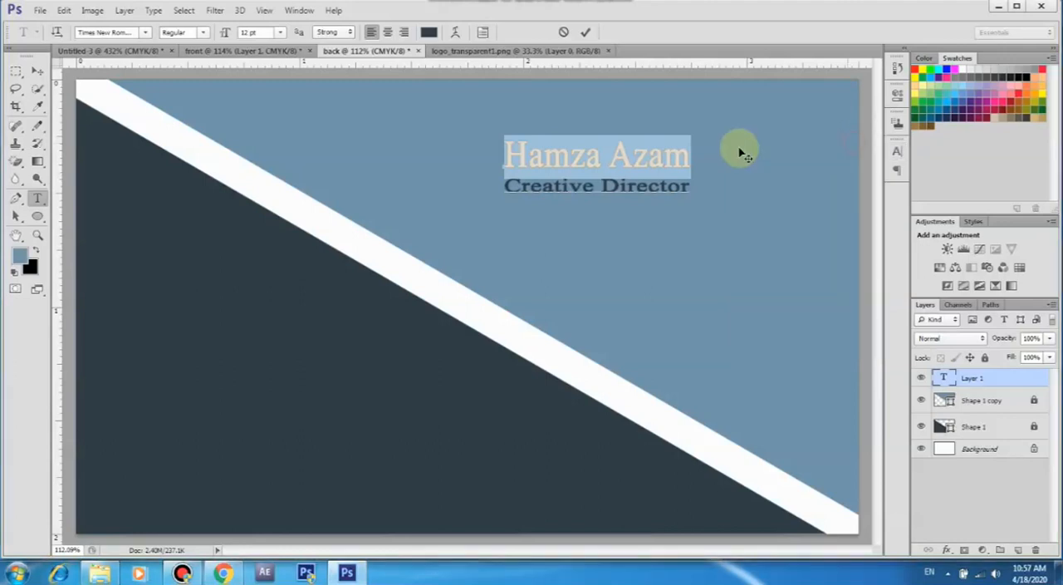
{"action": "left_click", "coordinate": [586, 31]}
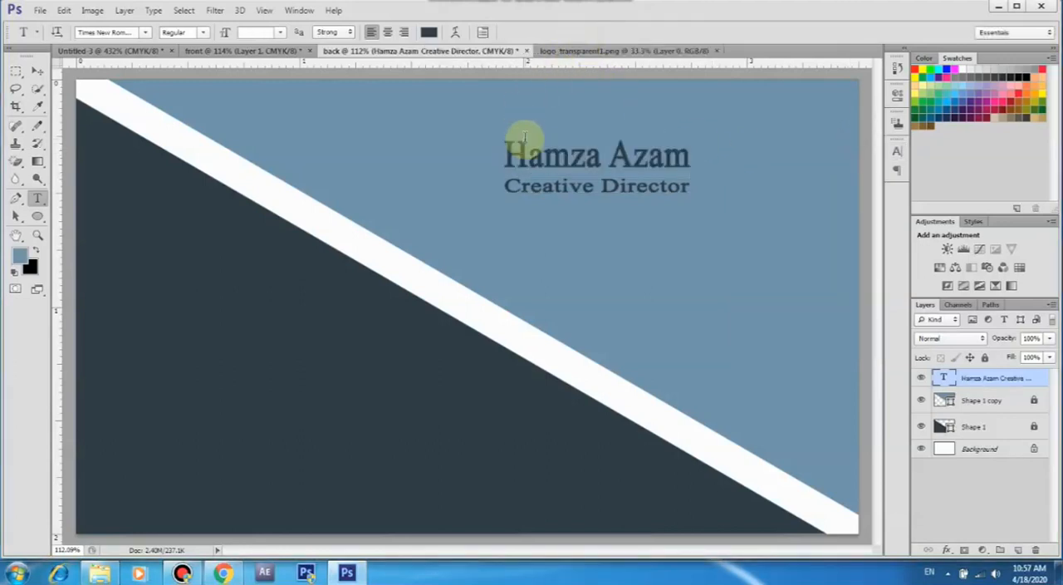
Move the name and job title block about 0.27 in right and 0.02 in up within the blue triangle
{"action": "left_click", "coordinate": [37, 71]}
{"action": "left_click_drag", "start_coordinate": [570, 163], "coordinate": [630, 158]}
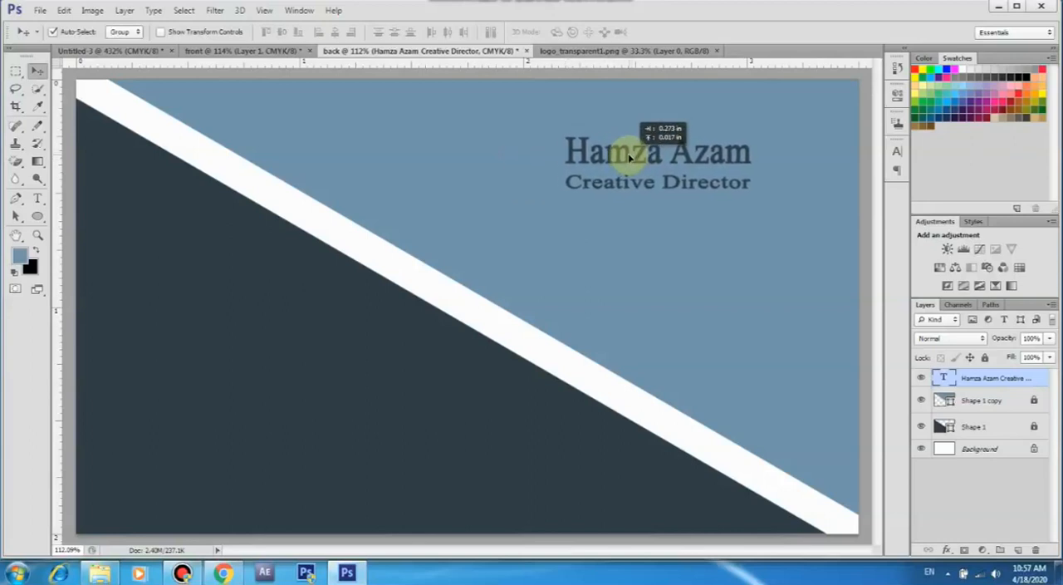
{"action": "left_click_drag", "start_coordinate": [630, 158], "coordinate": [630, 158]}
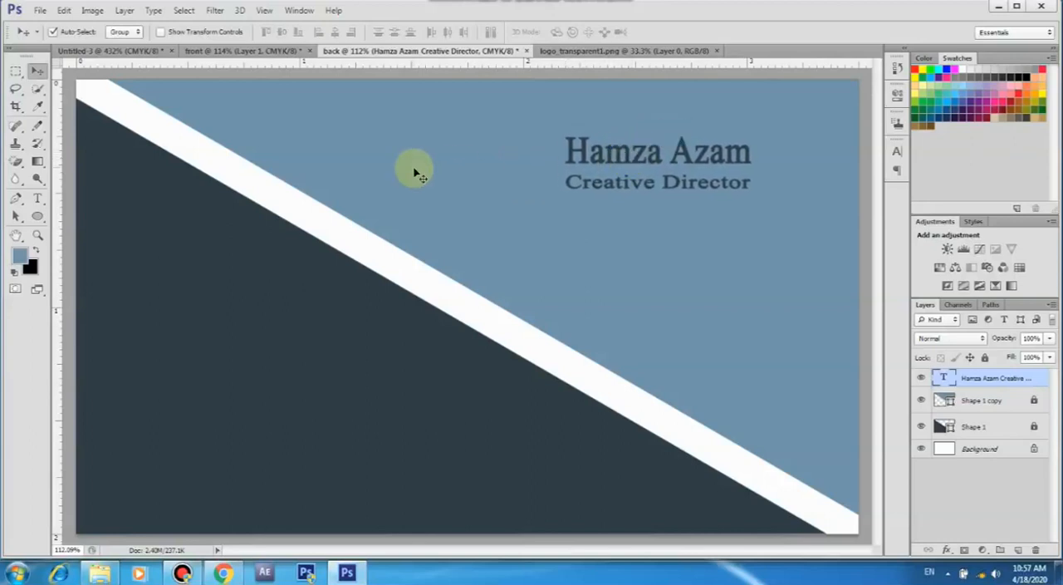
On a new layer, pencil a horizontal line about 0.44 in long below "Creative Director" in the dark triangle's colour #212c38
{"action": "left_click", "coordinate": [39, 127]}
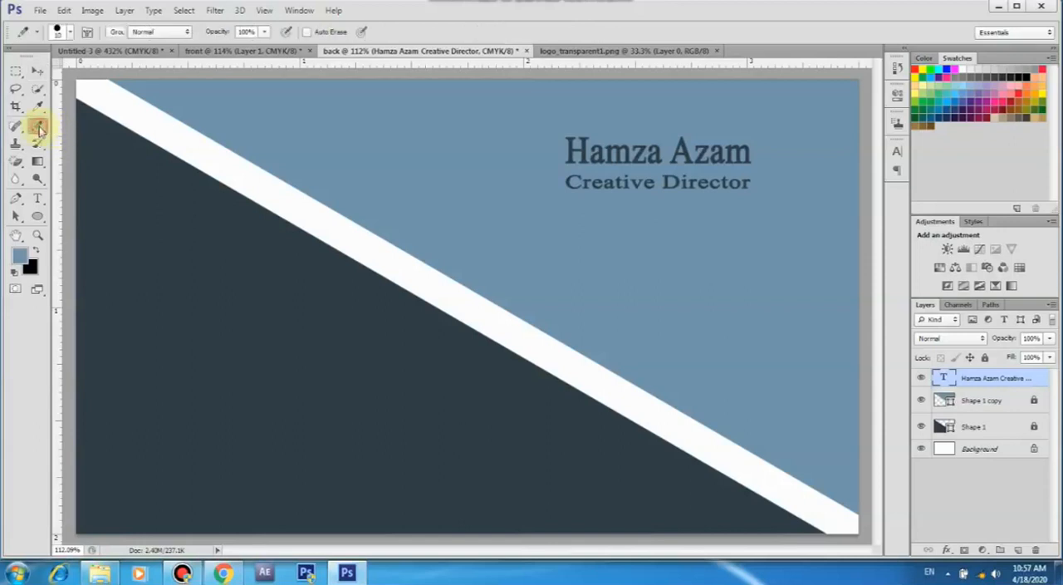
{"action": "left_click", "coordinate": [1019, 549]}
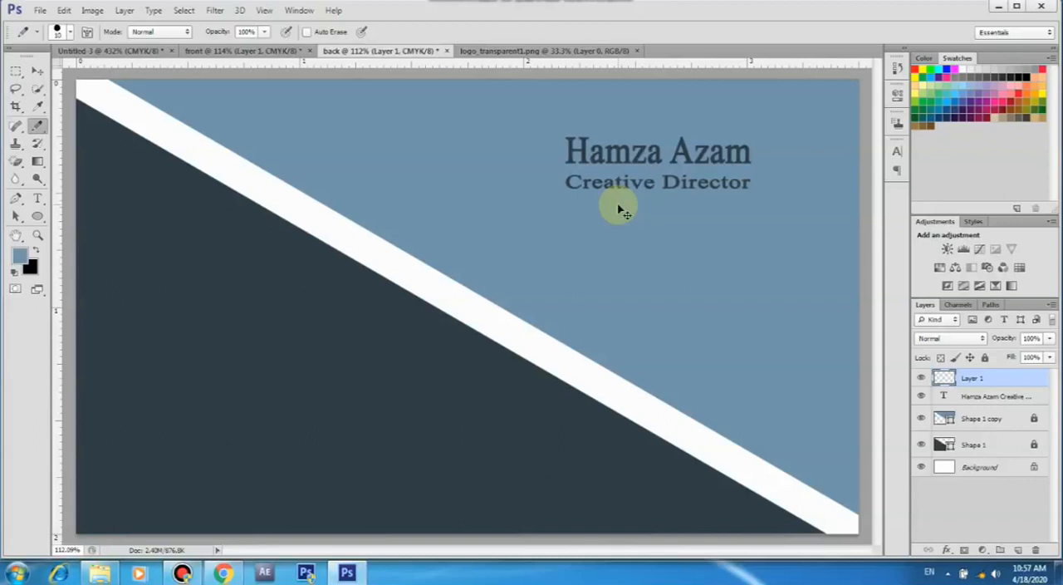
{"action": "left_click", "coordinate": [20, 256]}
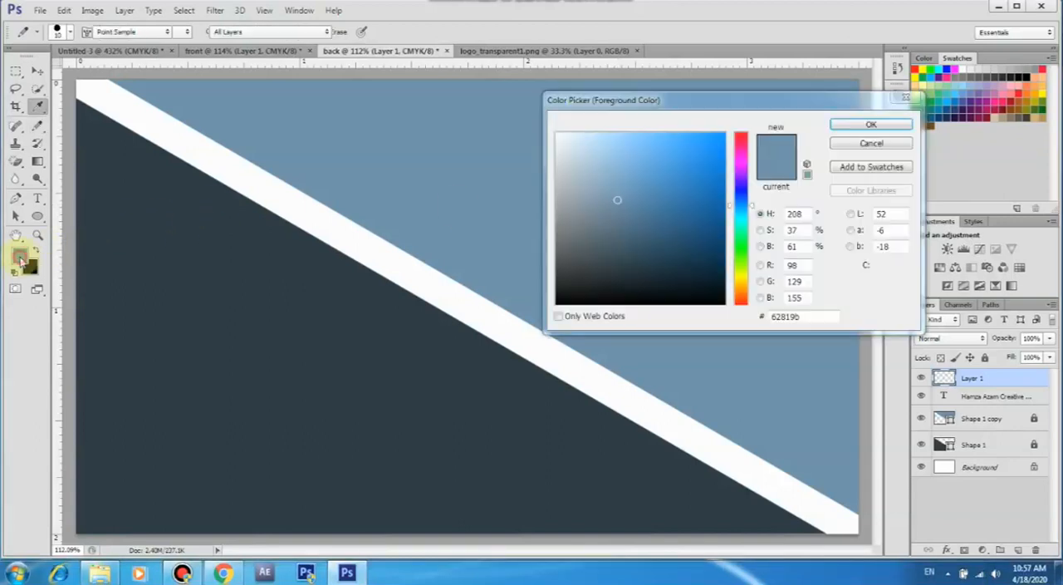
{"action": "left_click", "coordinate": [182, 277]}
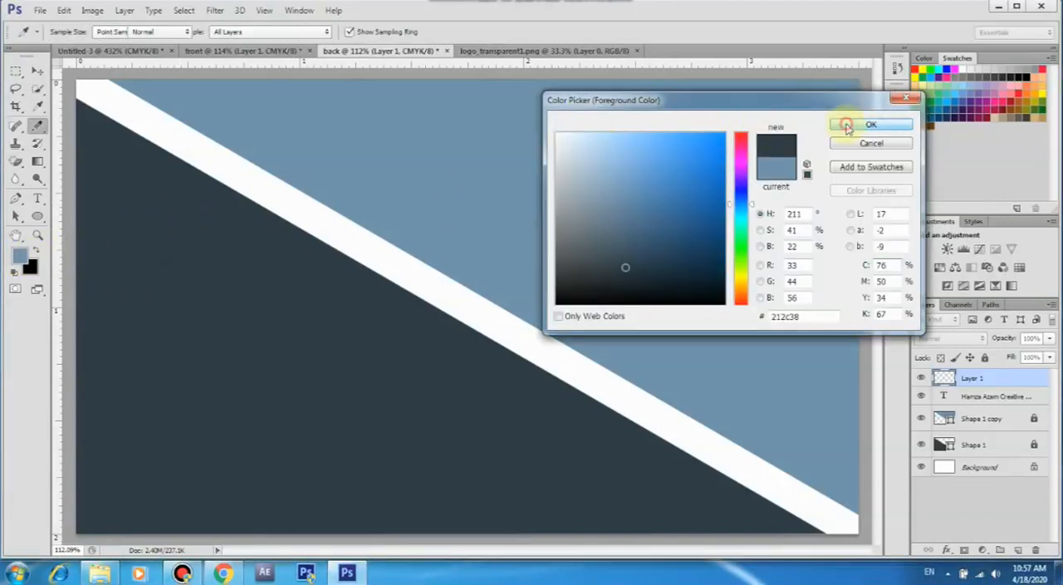
{"action": "left_click", "coordinate": [847, 125]}
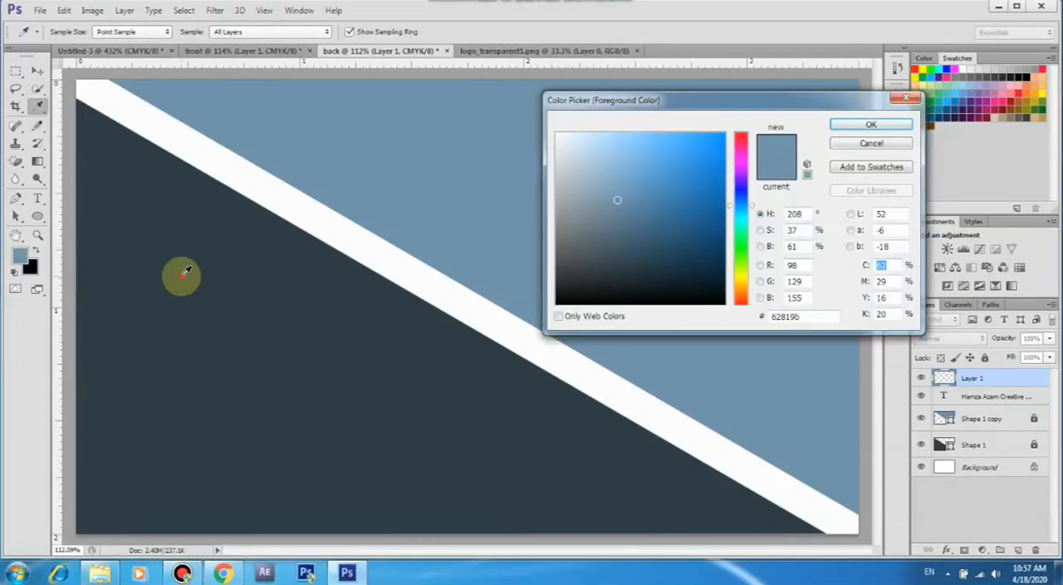
{"action": "left_click", "coordinate": [182, 275]}
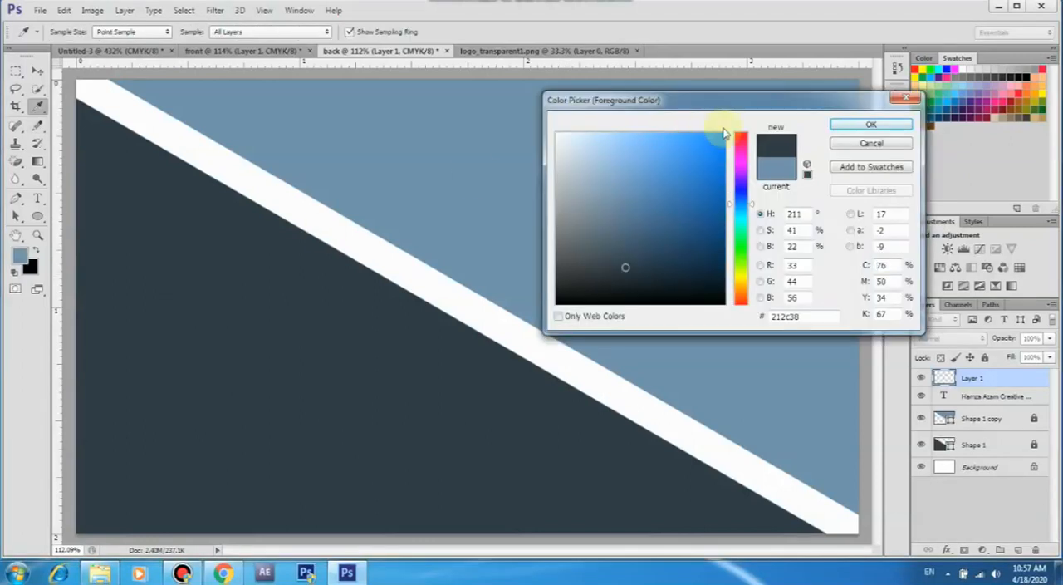
{"action": "left_click", "coordinate": [847, 124]}
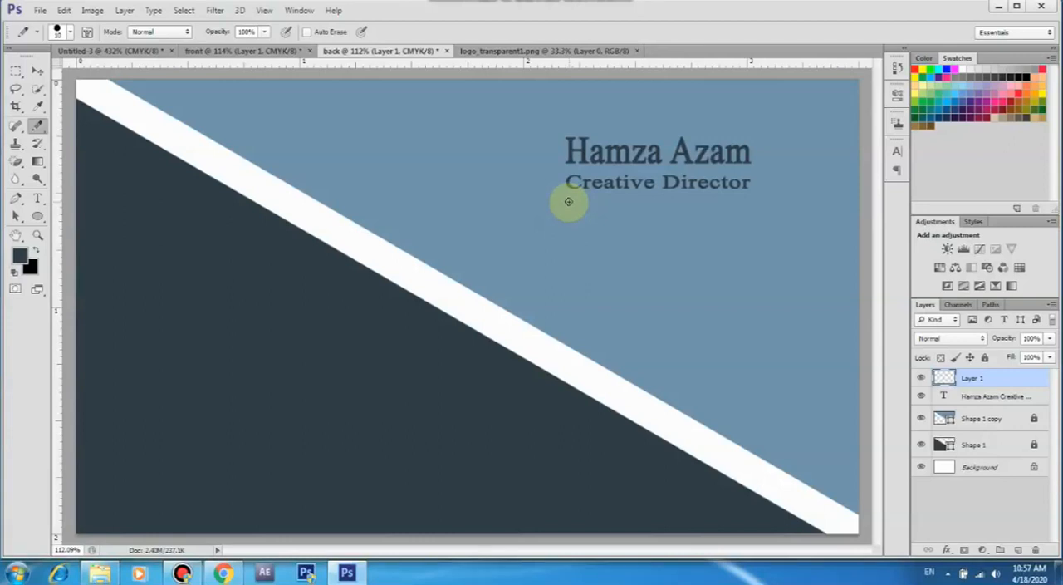
{"action": "left_click_drag", "start_coordinate": [568, 201], "coordinate": [658, 203]}
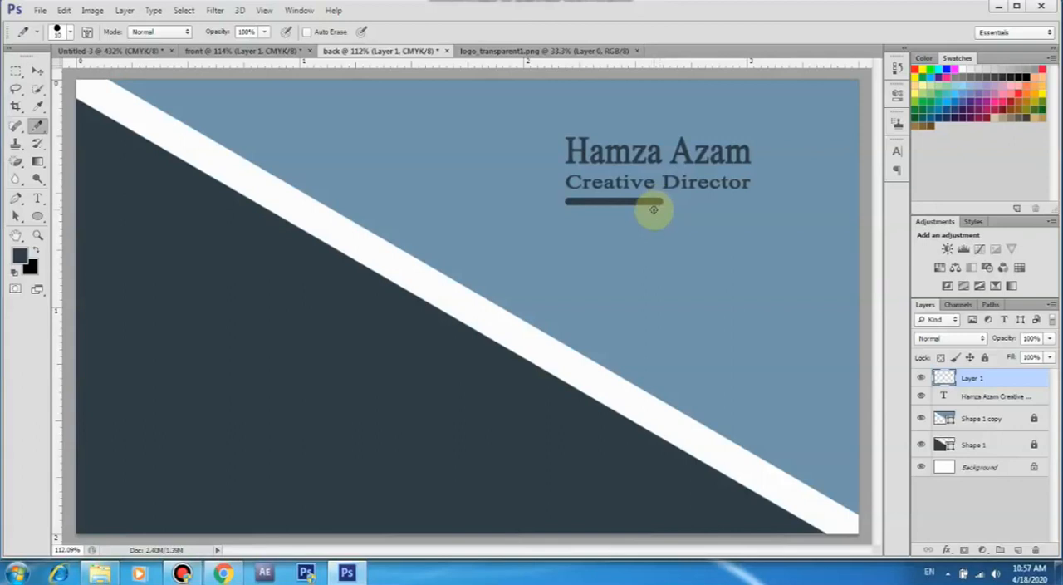
Free-transform the line under "Creative Director" to 50% of its height, keeping its width
{"action": "left_click", "coordinate": [38, 71]}
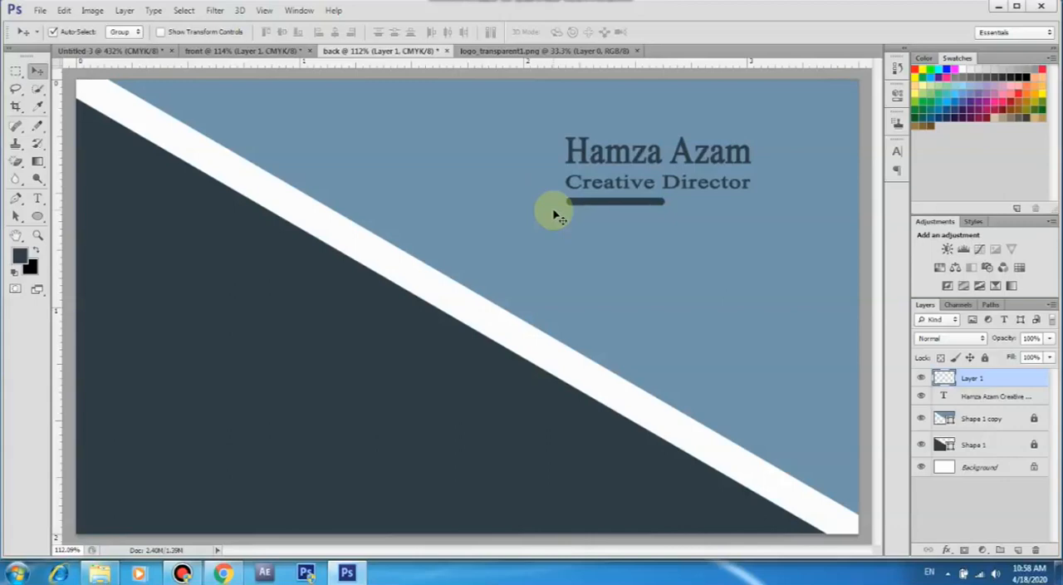
{"action": "left_click", "coordinate": [92, 10]}
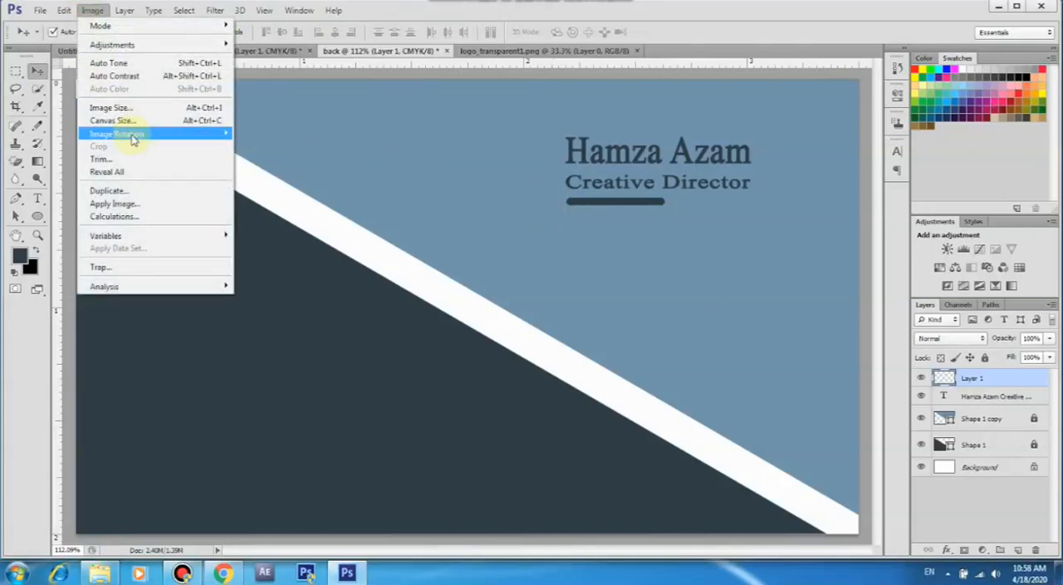
{"action": "mouse_move", "coordinate": [64, 10]}
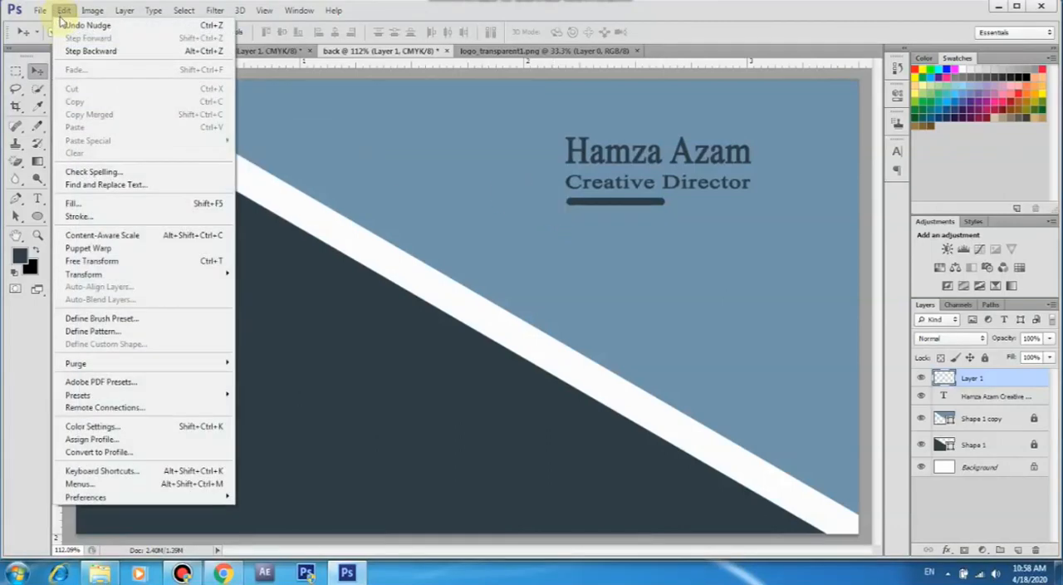
{"action": "left_click", "coordinate": [142, 261]}
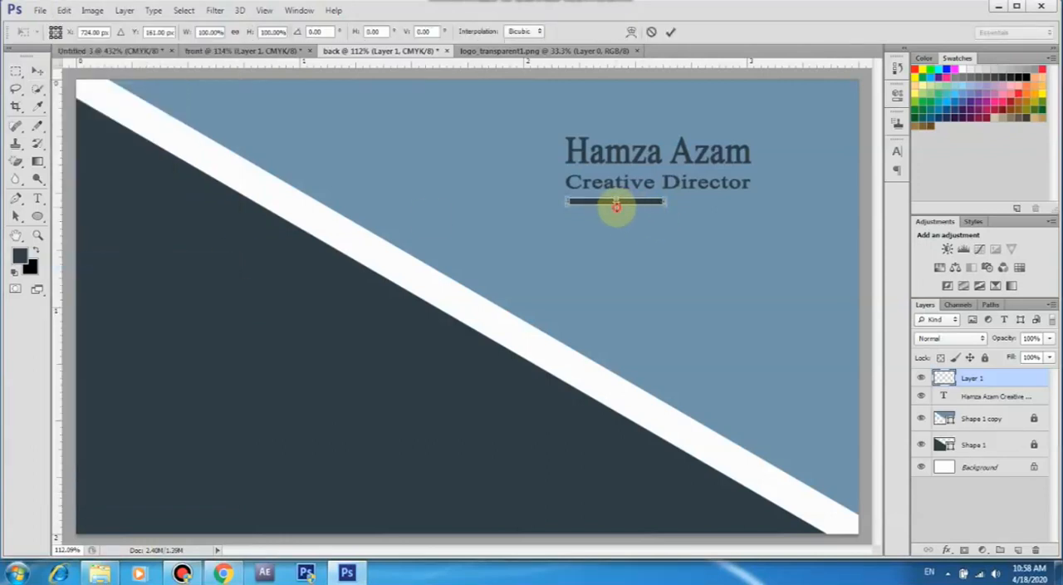
{"action": "left_click_drag", "start_coordinate": [616, 204], "coordinate": [617, 202]}
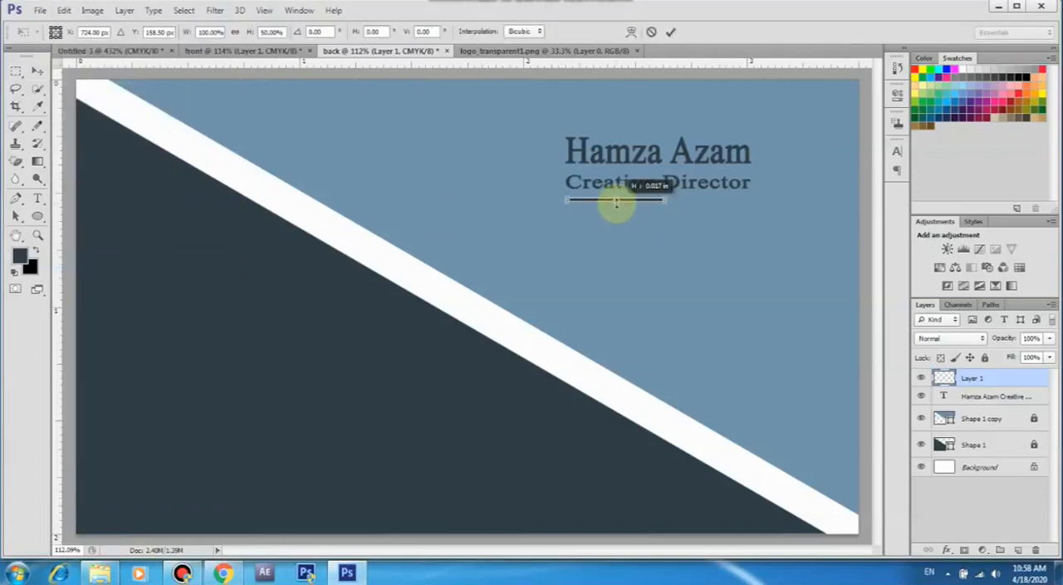
{"action": "left_click", "coordinate": [671, 31]}
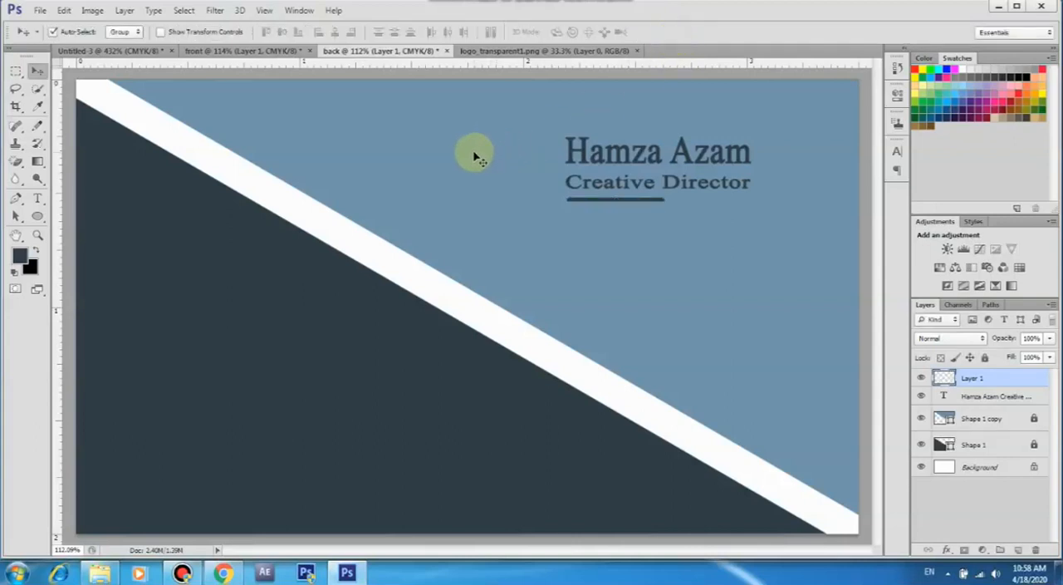
Move the name and job title text together with the line about 0.08 in right and 0.12 in down
{"action": "left_click_drag", "start_coordinate": [539, 147], "coordinate": [654, 217]}
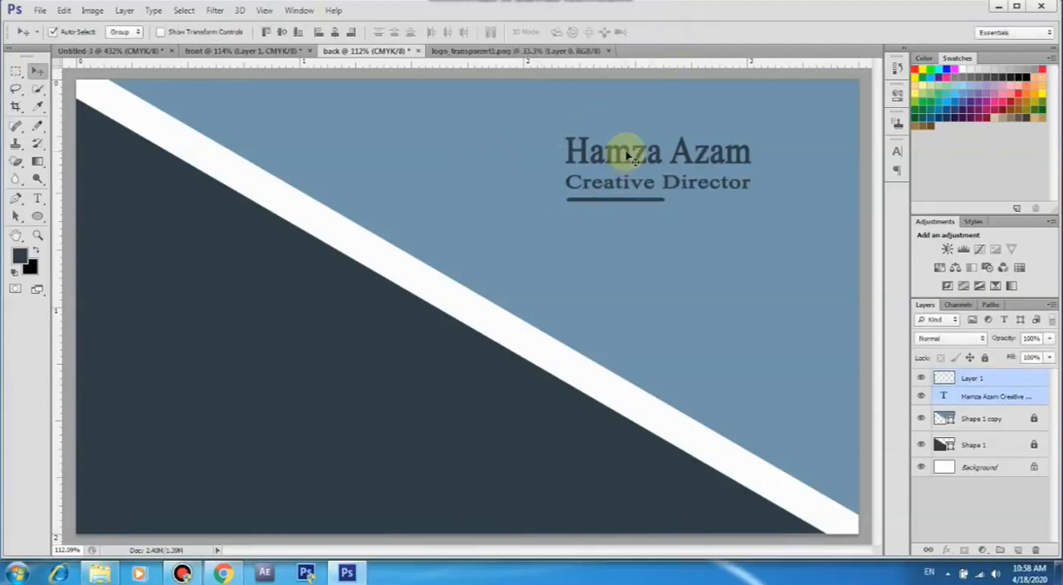
{"action": "left_click_drag", "start_coordinate": [632, 157], "coordinate": [647, 181]}
{"action": "left_click", "coordinate": [490, 167]}
{"action": "left_click_drag", "start_coordinate": [629, 156], "coordinate": [643, 179]}
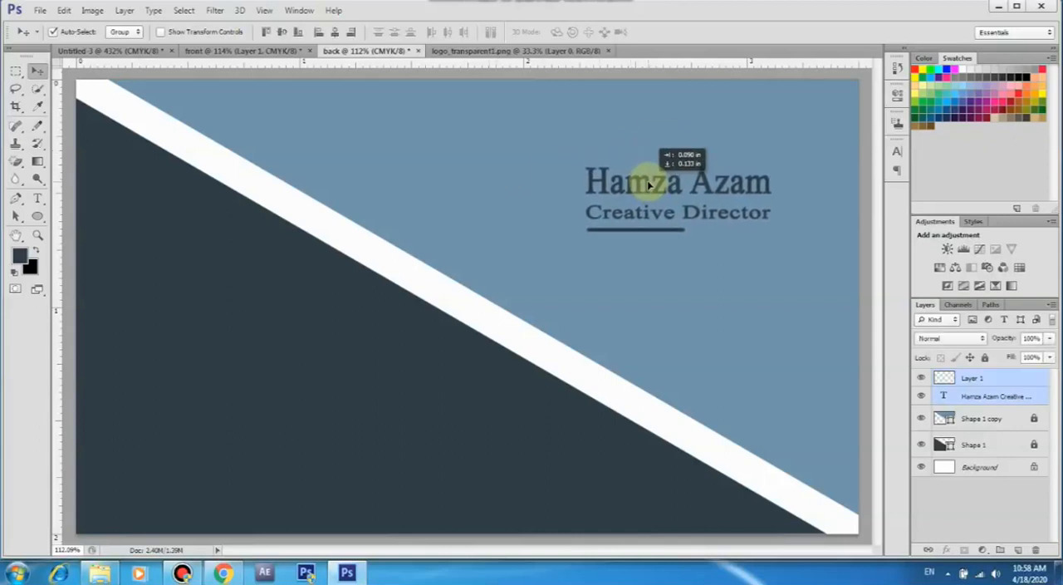
{"action": "left_click", "coordinate": [491, 170]}
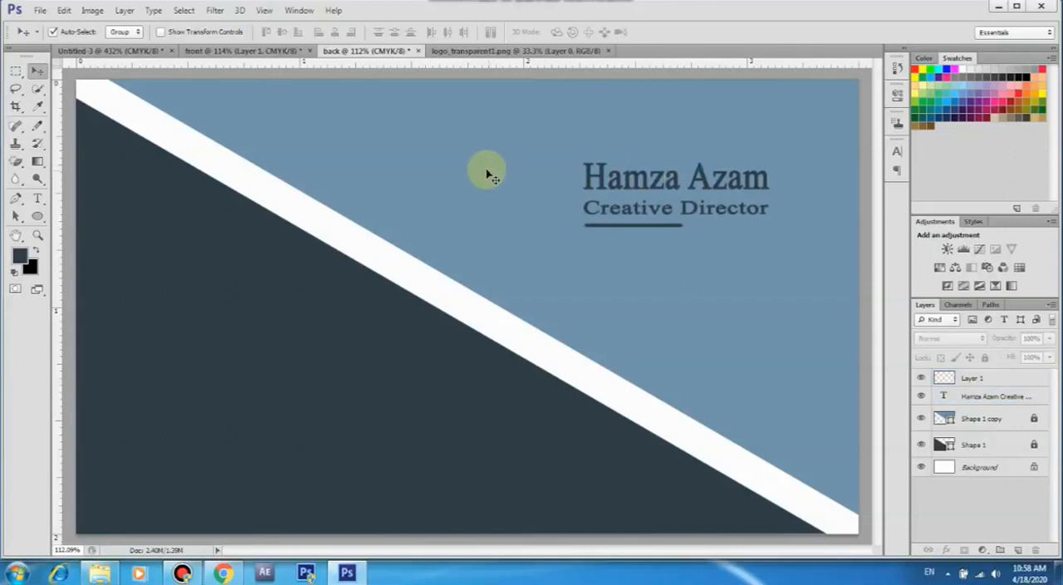
Copy the light twin-triangle logo from Untitled-3 onto the back design's name block and place its layer beneath the text layer
{"action": "left_click", "coordinate": [131, 51]}
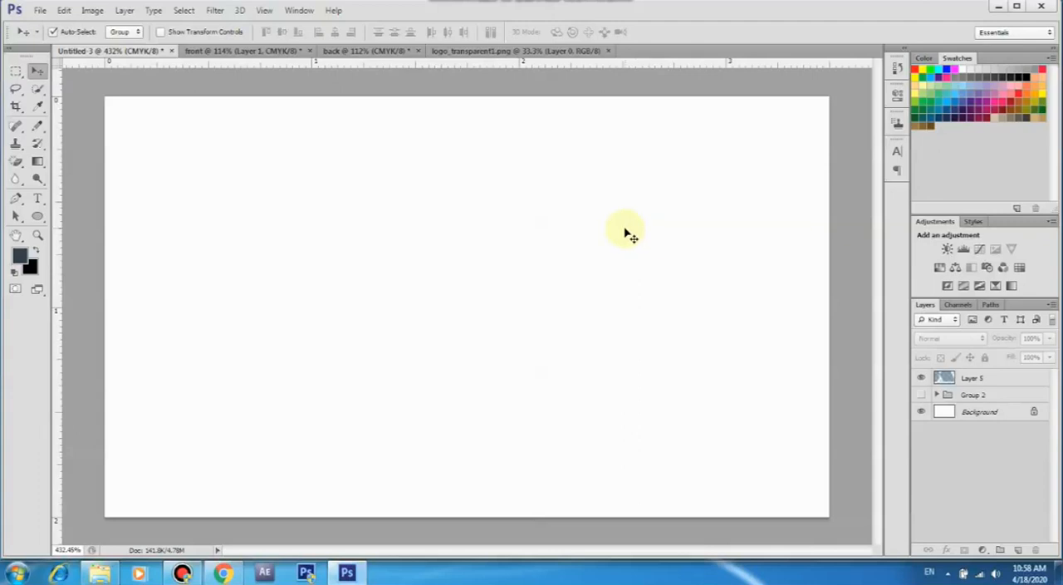
{"action": "left_click_drag", "start_coordinate": [629, 233], "coordinate": [740, 245]}
{"action": "key", "text": "Left"}
{"action": "key", "text": "Left"}
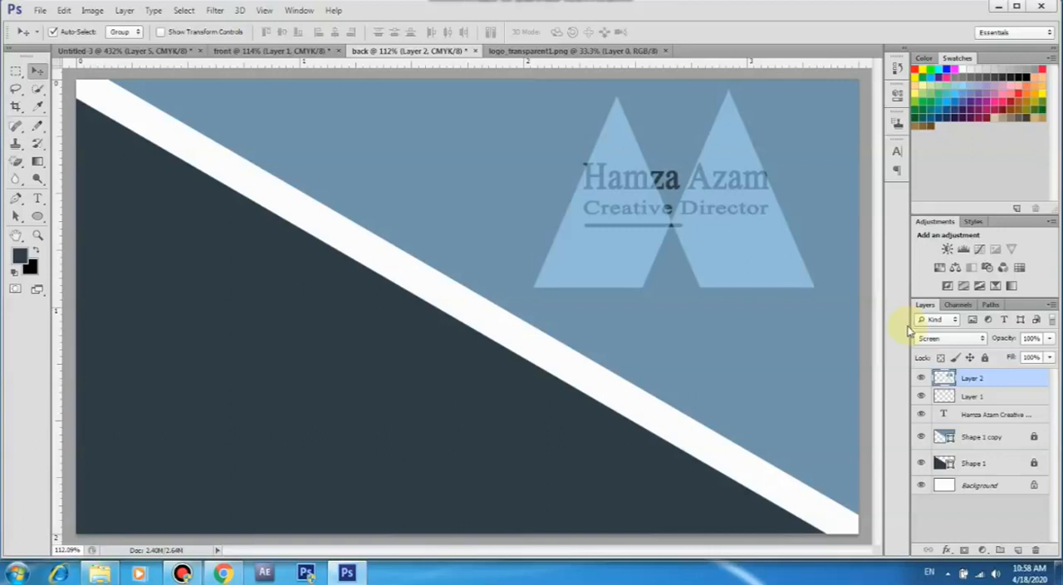
{"action": "left_click_drag", "start_coordinate": [989, 379], "coordinate": [997, 422]}
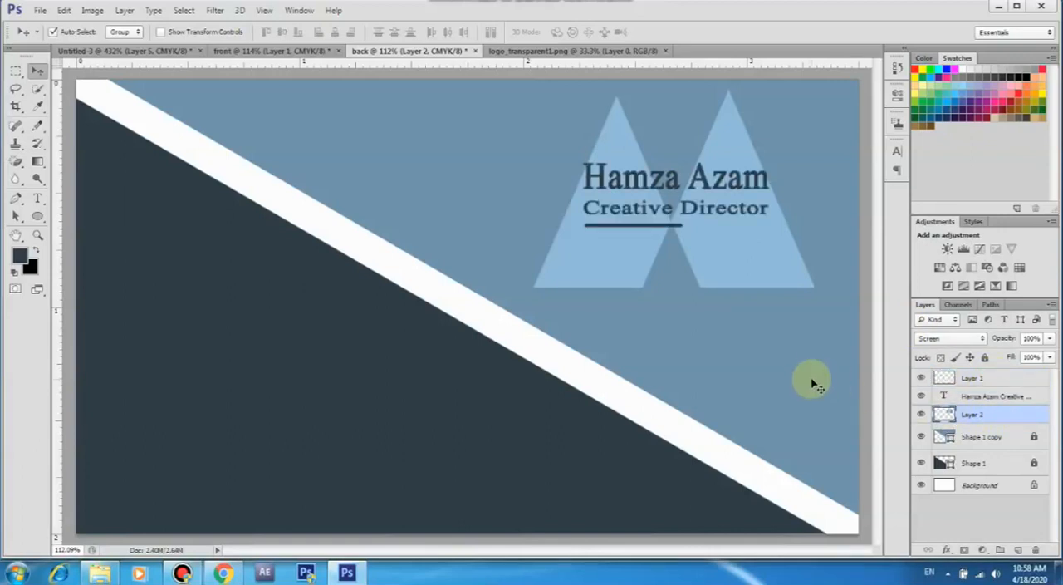
Lower the twin-triangle logo layer's opacity to about 47% and lock the layer
{"action": "left_click_drag", "start_coordinate": [1005, 341], "coordinate": [978, 347]}
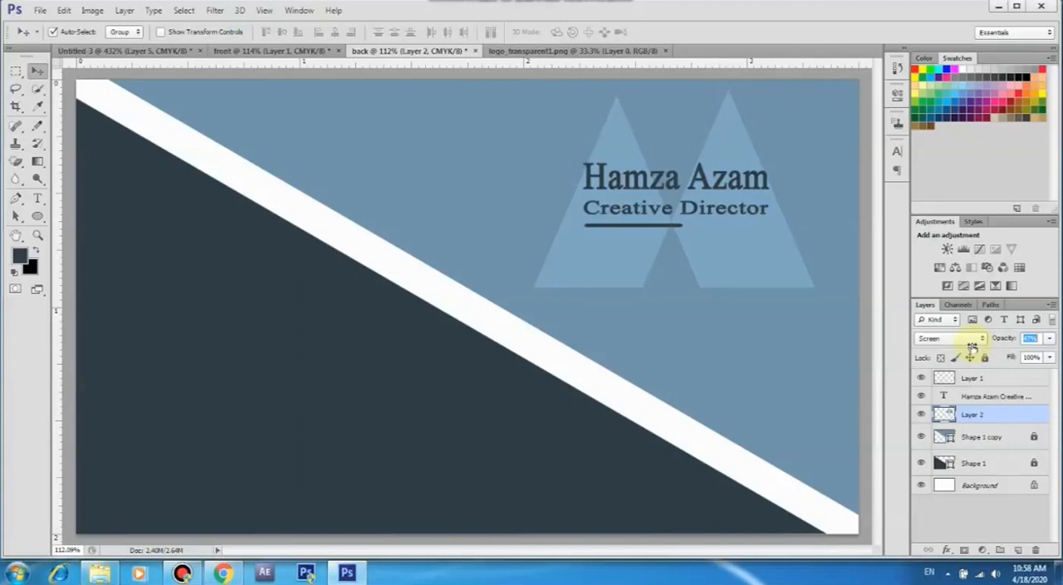
{"action": "left_click_drag", "start_coordinate": [974, 348], "coordinate": [975, 349]}
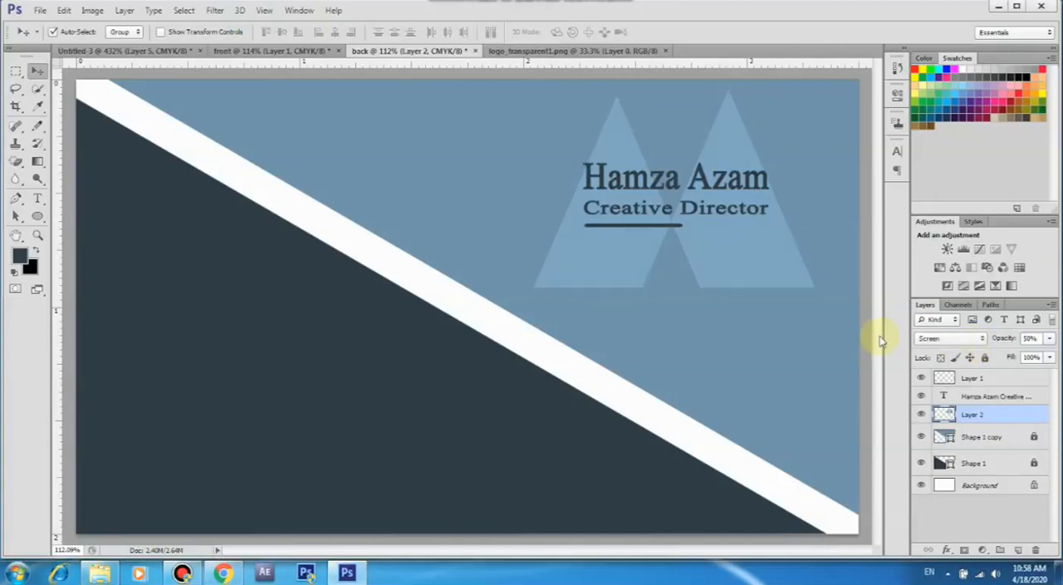
{"action": "left_click", "coordinate": [985, 358]}
Move the name, job title and line together about 0.09 in down over the twin-triangle logo, keeping their horizontal position
{"action": "left_click_drag", "start_coordinate": [524, 146], "coordinate": [687, 234]}
{"action": "left_click_drag", "start_coordinate": [657, 190], "coordinate": [656, 207]}
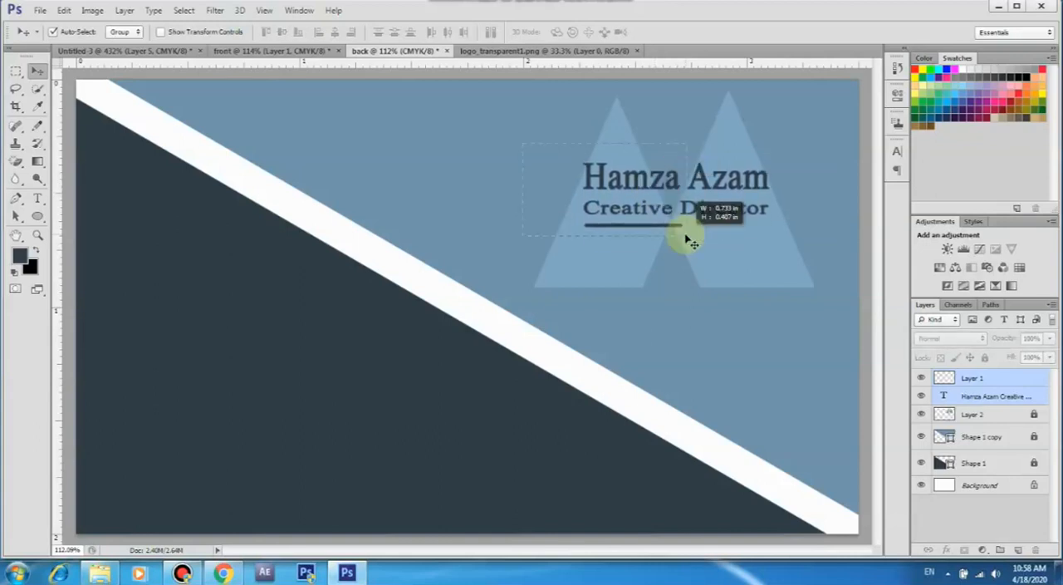
{"action": "left_click_drag", "start_coordinate": [689, 241], "coordinate": [689, 241]}
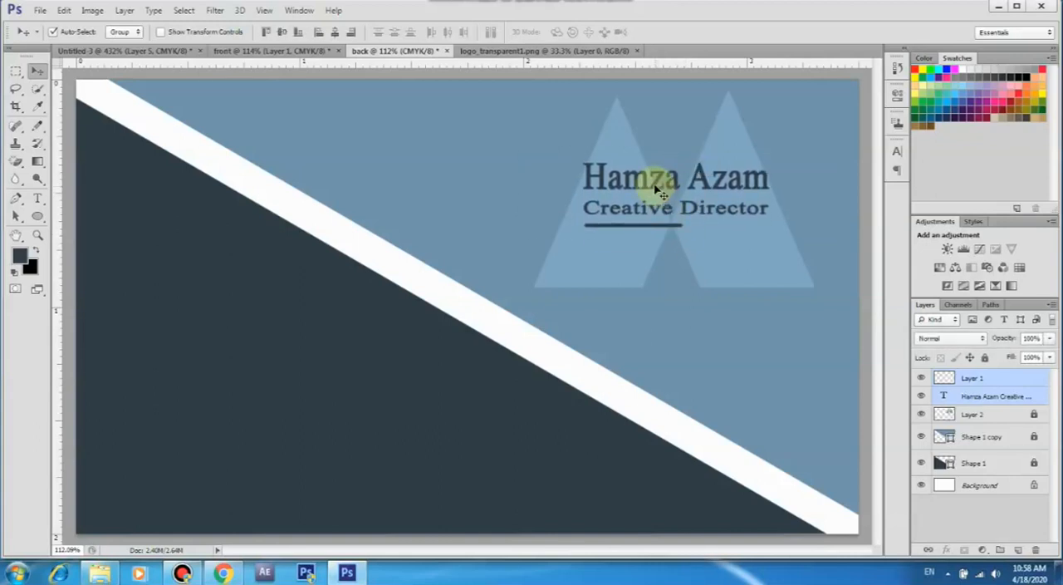
{"action": "left_click_drag", "start_coordinate": [656, 190], "coordinate": [656, 210]}
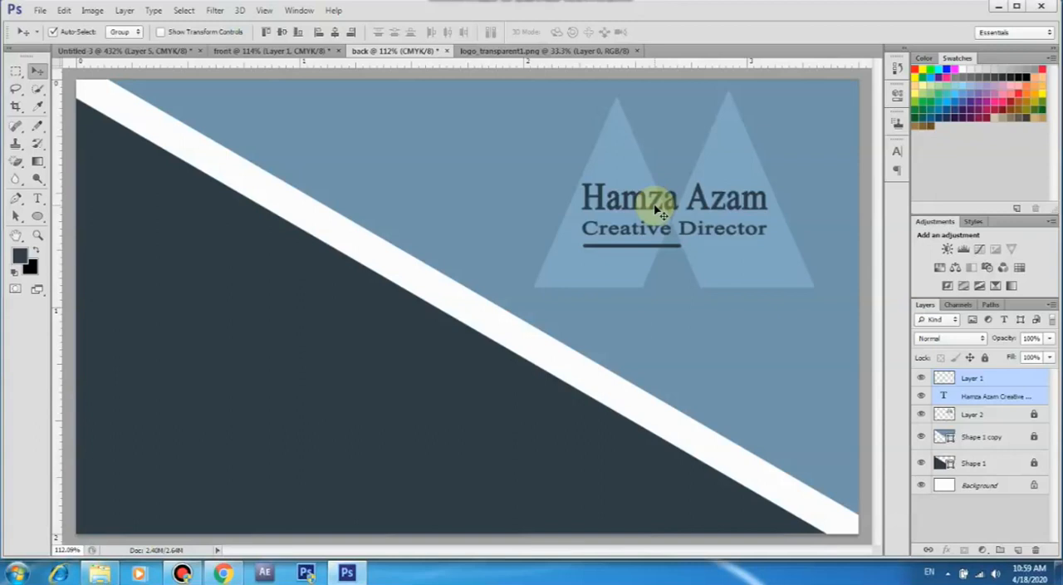
{"action": "key", "text": "Right"}
{"action": "key", "text": "Right"}
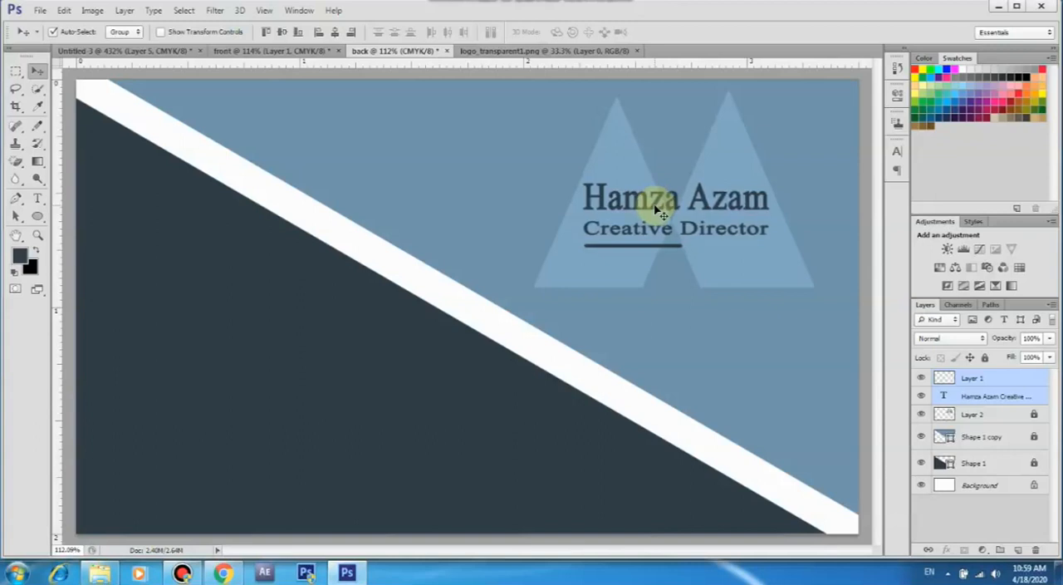
{"action": "left_click", "coordinate": [481, 189]}
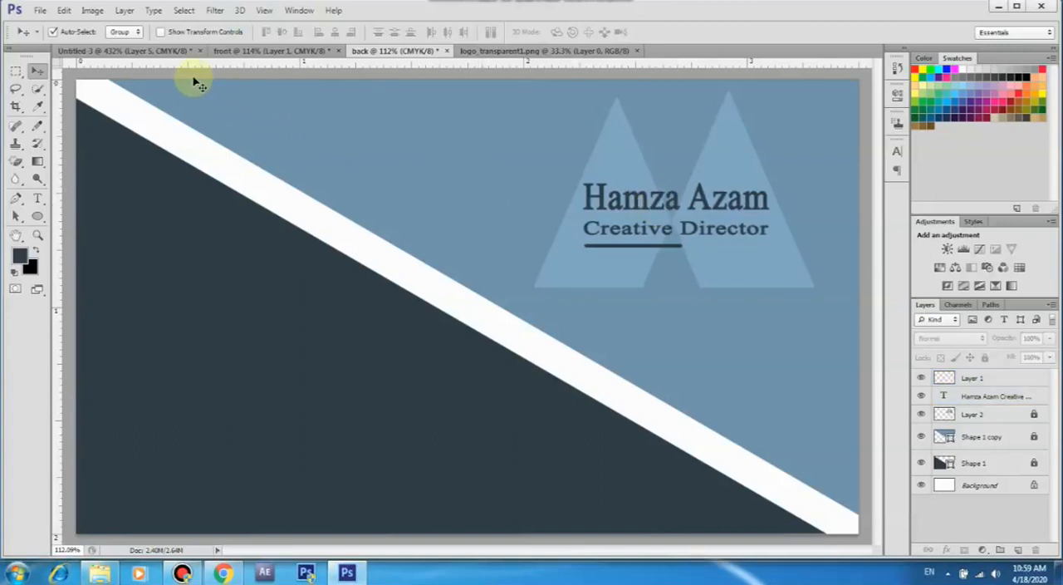
In Untitled-3, hide Layer 5 and show Group 2, and copy that contact-details group into the lower part of the back design's dark triangle
{"action": "left_click", "coordinate": [164, 50]}
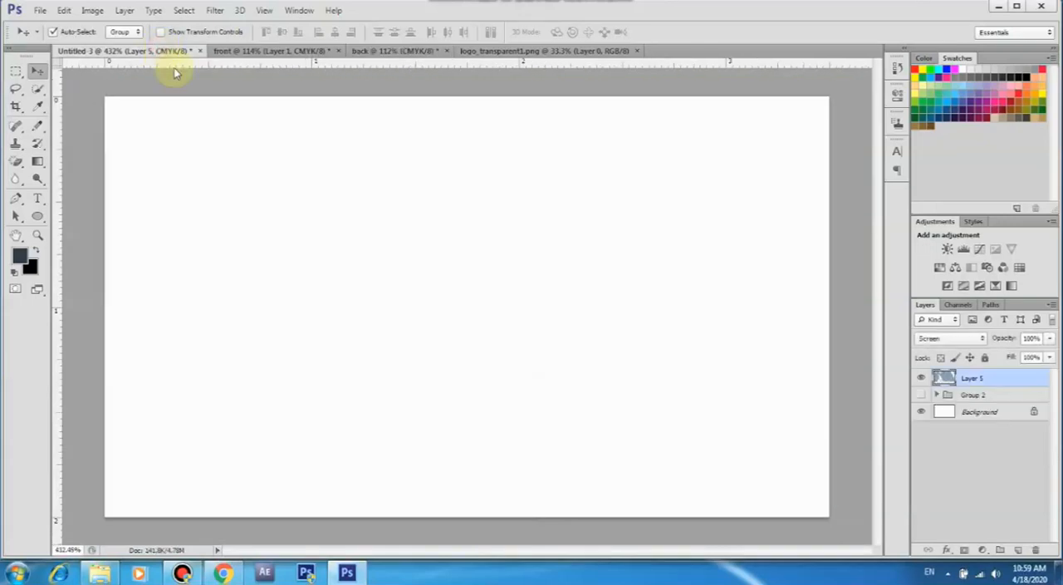
{"action": "left_click", "coordinate": [922, 381]}
{"action": "left_click", "coordinate": [921, 396]}
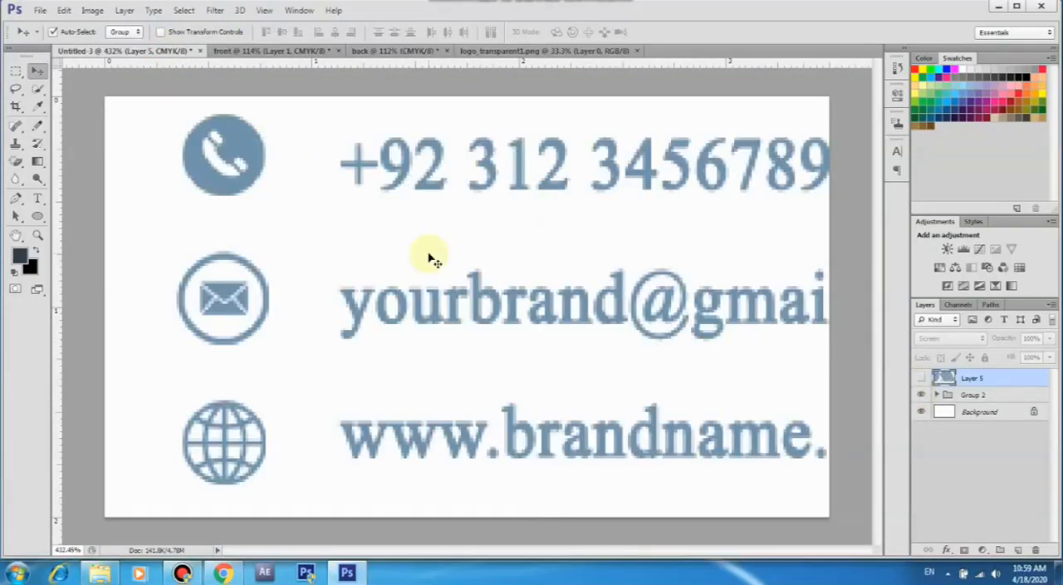
{"action": "left_click_drag", "start_coordinate": [231, 154], "coordinate": [143, 389]}
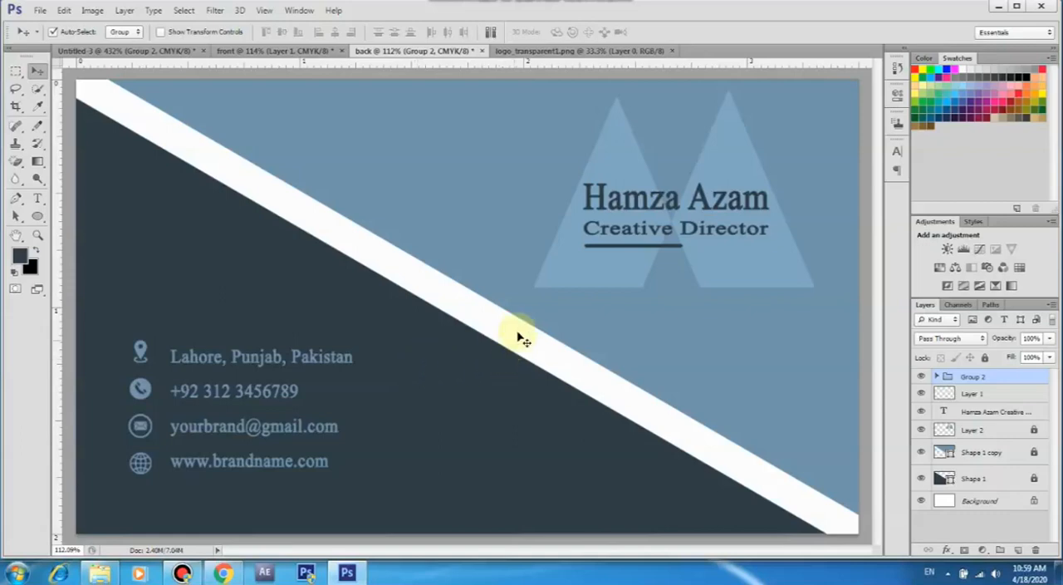
Review the front and back card designs by switching between the two documents
{"action": "left_click", "coordinate": [277, 52]}
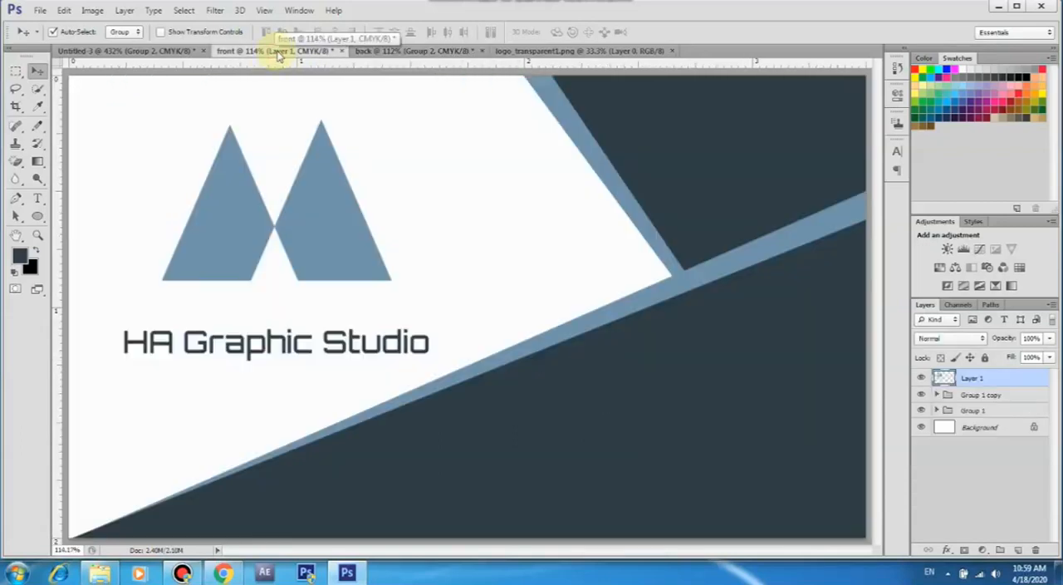
{"action": "left_click", "coordinate": [378, 51]}
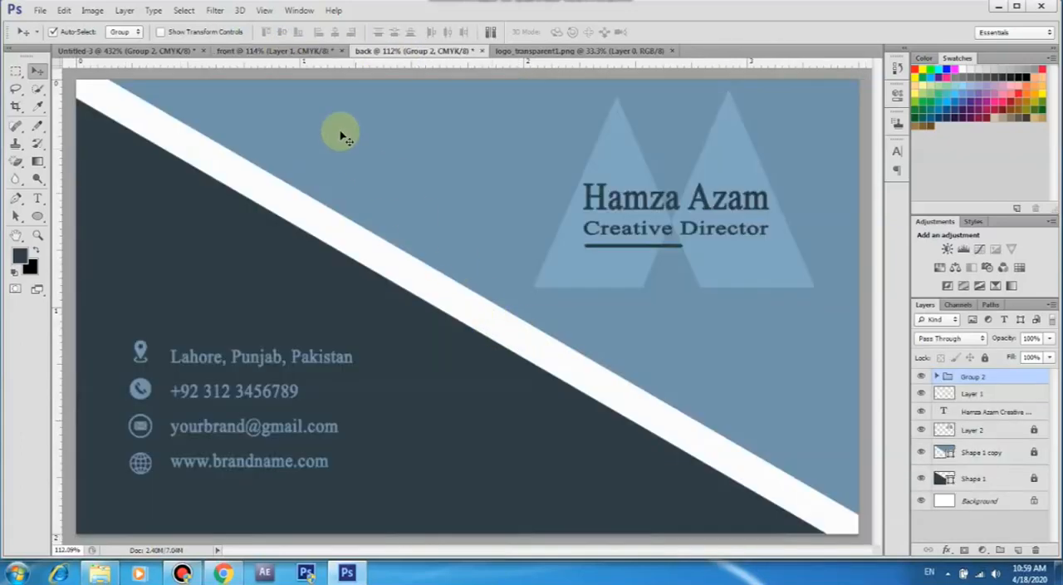
{"action": "left_click", "coordinate": [277, 52]}
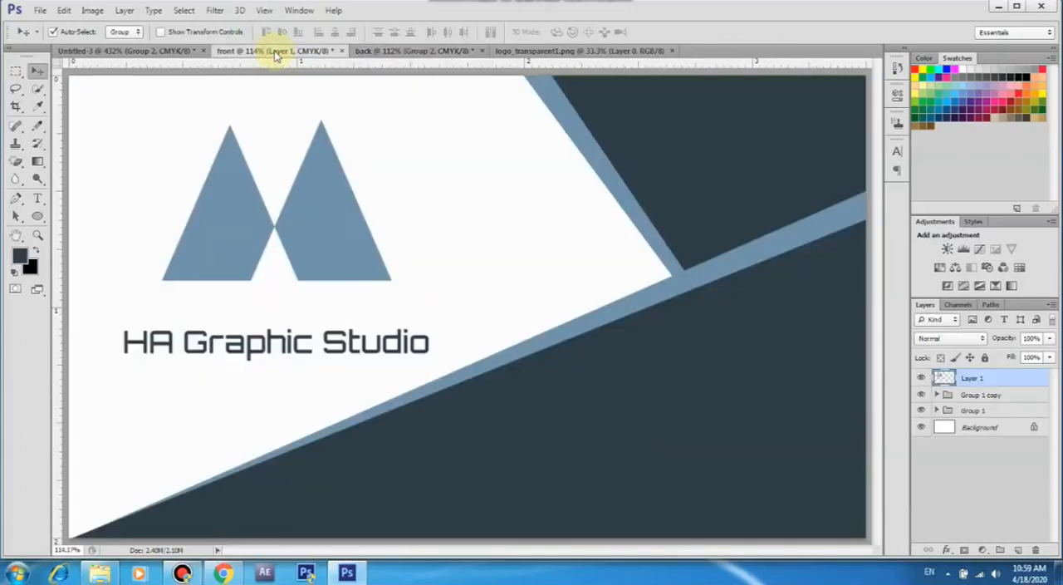
{"action": "left_click", "coordinate": [415, 51]}
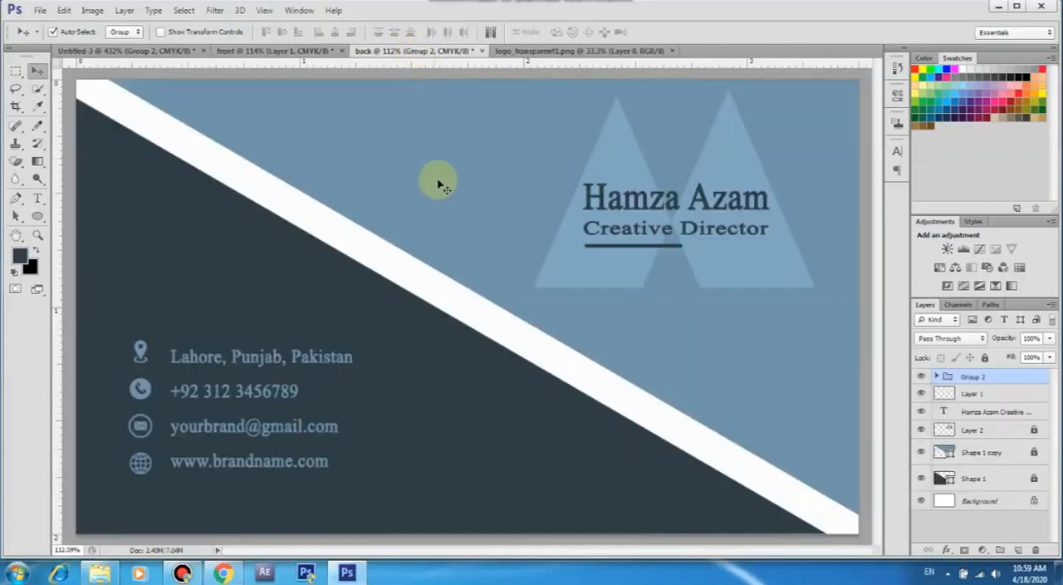